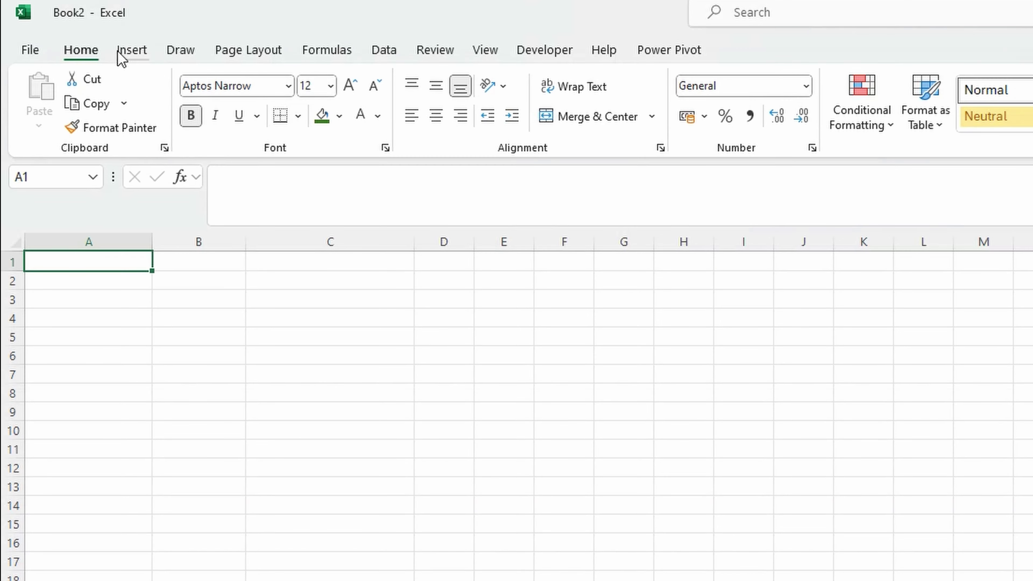
Step: Switch the ribbon to the Insert tab over the blank Book2 worksheet
click(76, 36)
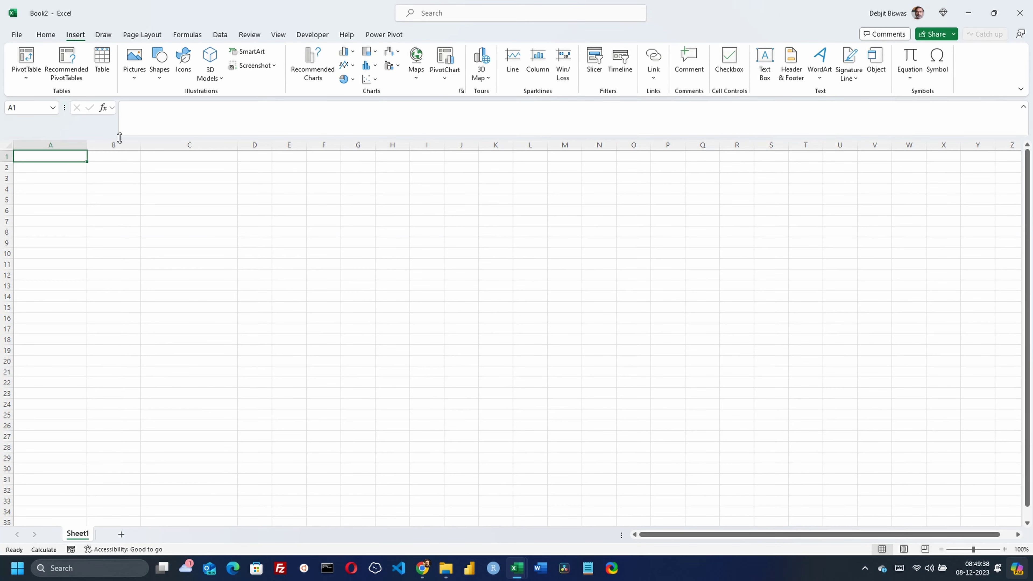
Step: Insert checkboxes into cells B1:B8 and confirm B1 holds FALSE
drag(113, 158, 115, 230)
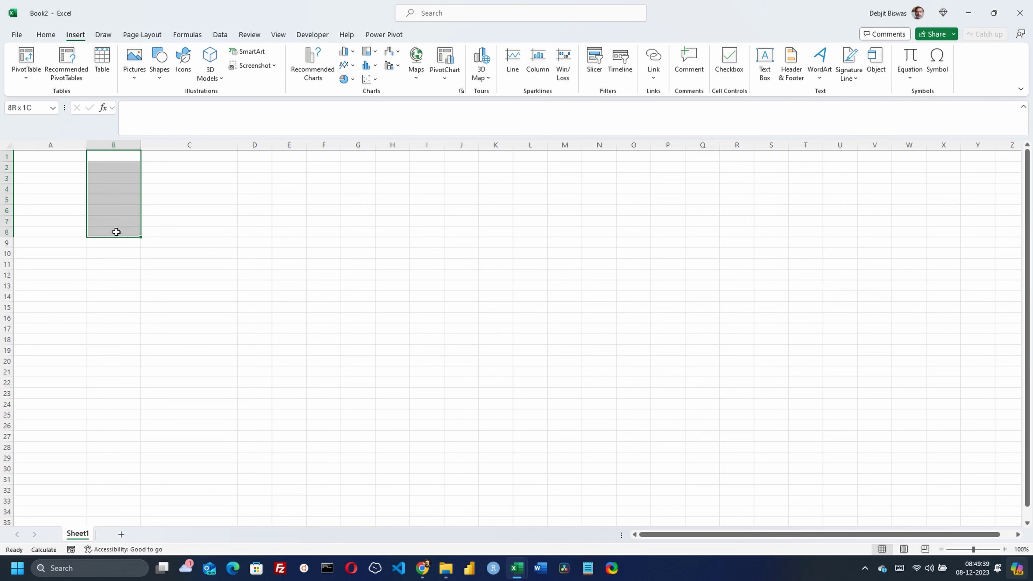
click(729, 60)
click(180, 157)
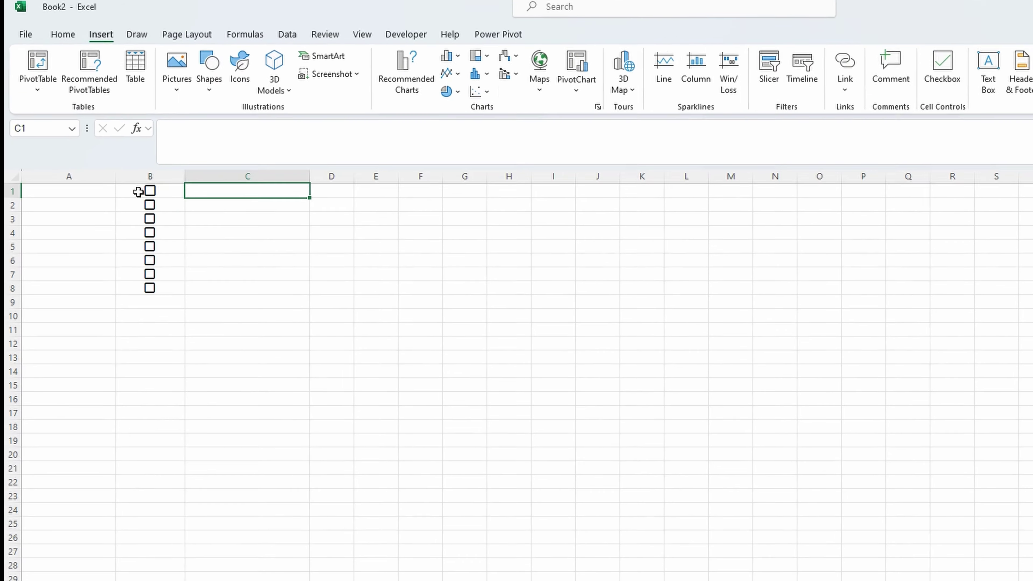
click(104, 157)
double_click(261, 134)
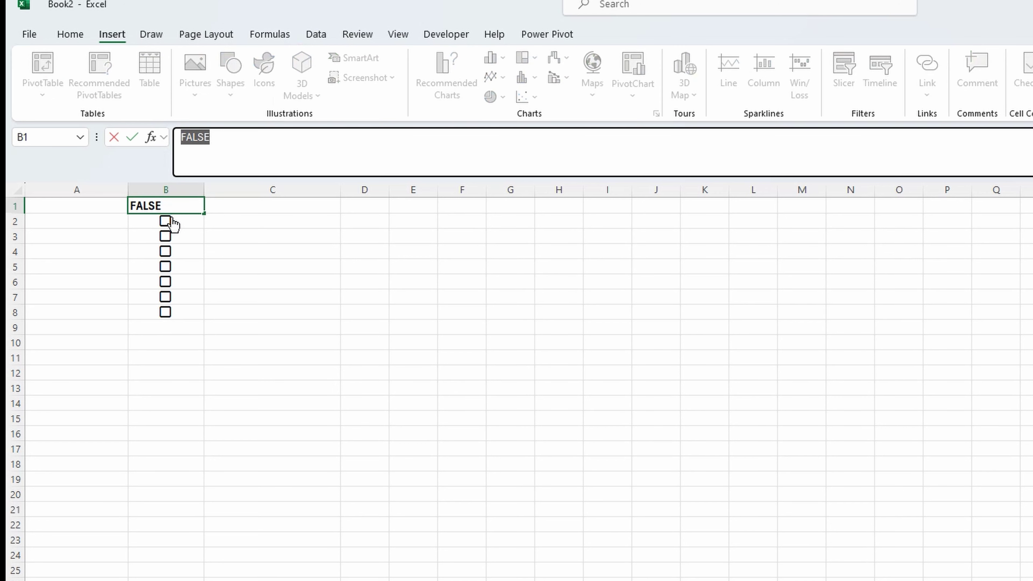
click(193, 224)
Step: Toggle B1's checkbox on and off to test it, leaving it unticked
click(194, 238)
click(193, 267)
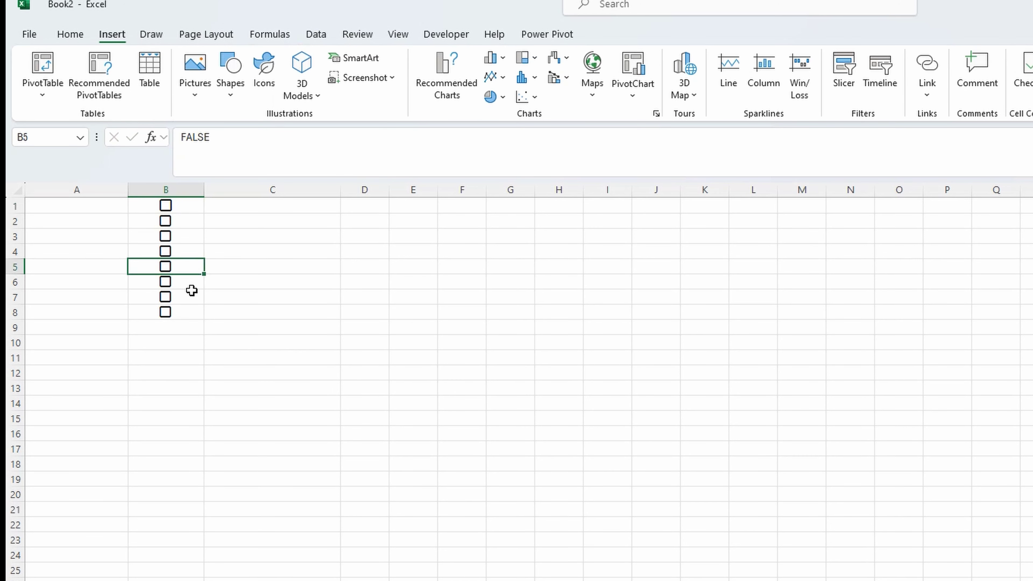
click(176, 204)
click(167, 207)
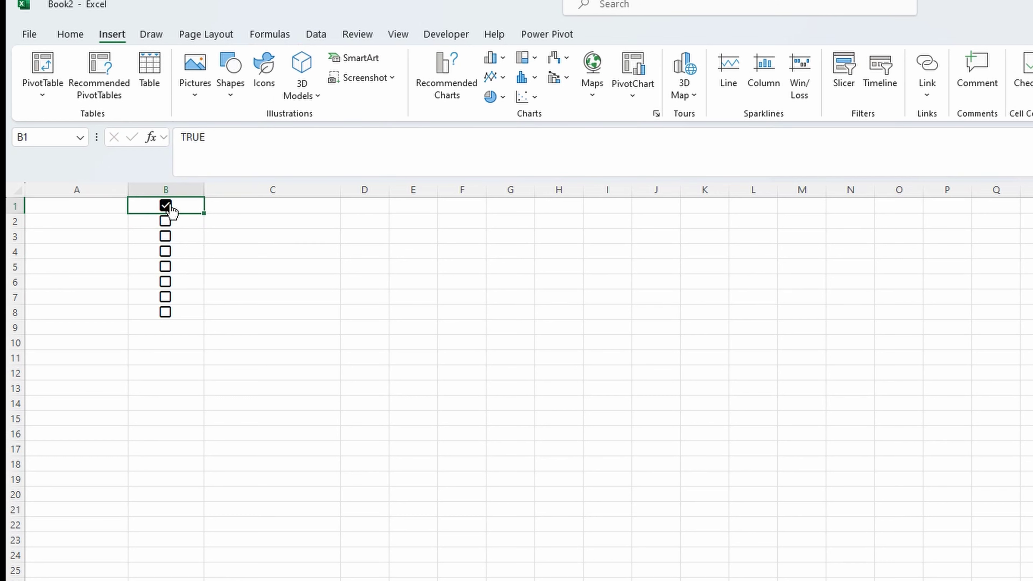
click(168, 207)
click(166, 206)
click(167, 206)
click(184, 312)
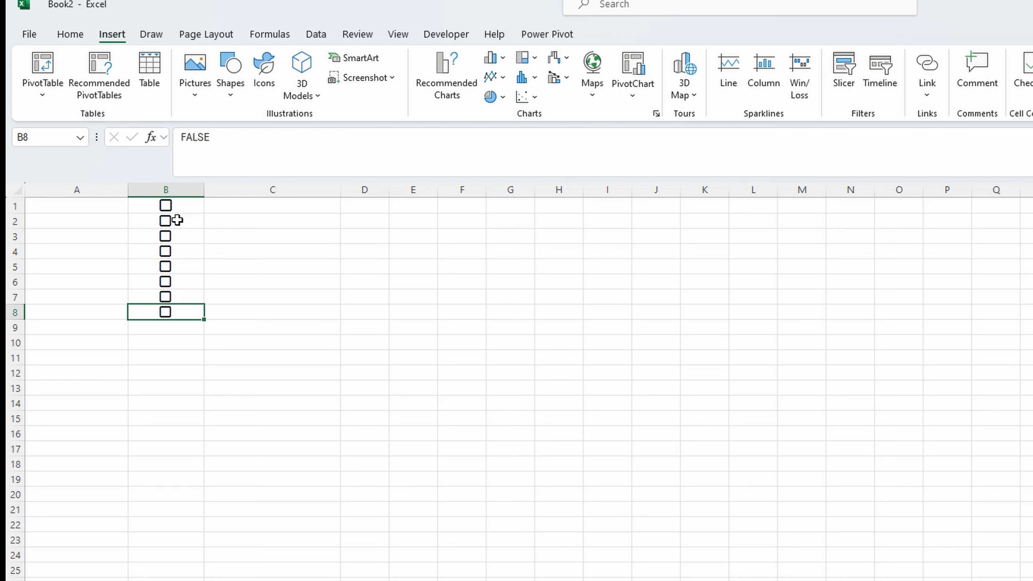
click(183, 201)
click(28, 34)
Step: Review the Microsoft 365 Insider channel under Account, cancelling to keep Current Channel (Preview)
click(51, 494)
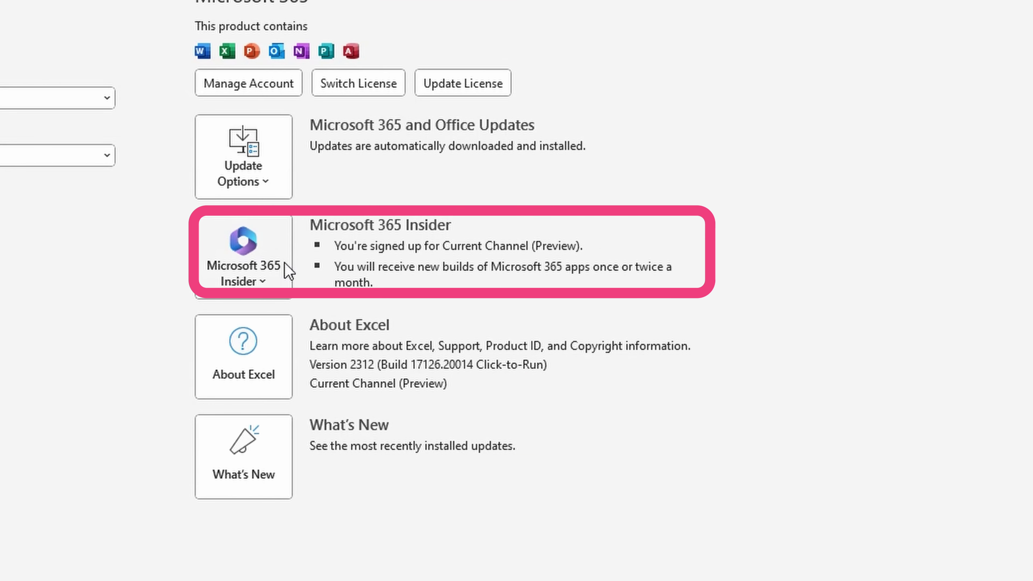
click(287, 280)
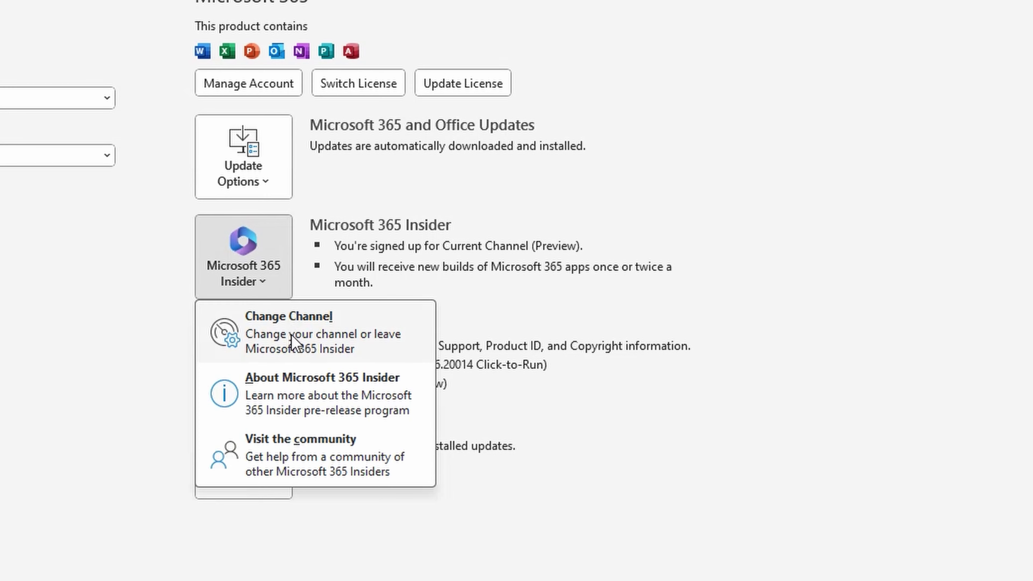
click(383, 350)
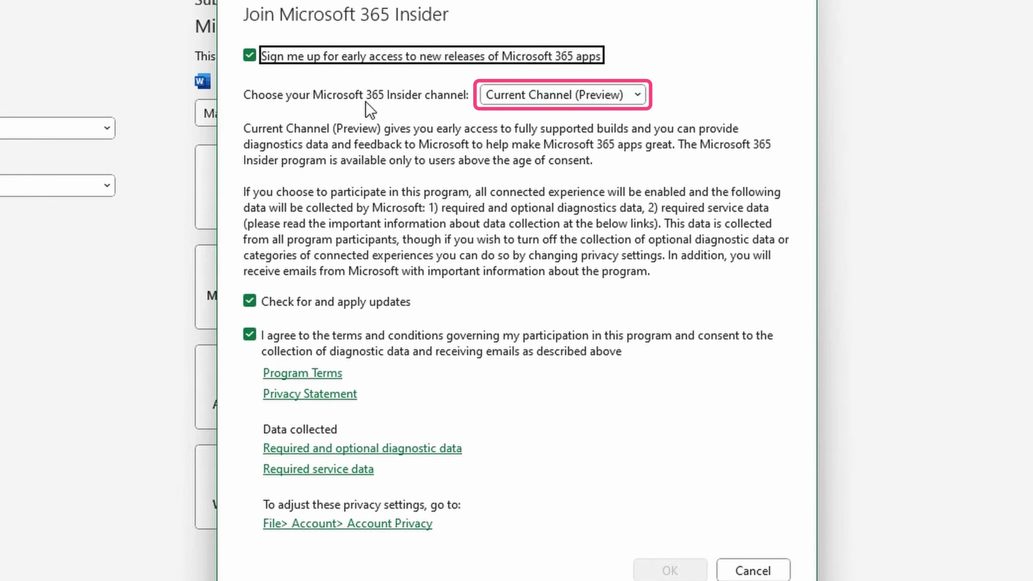
click(643, 95)
click(718, 94)
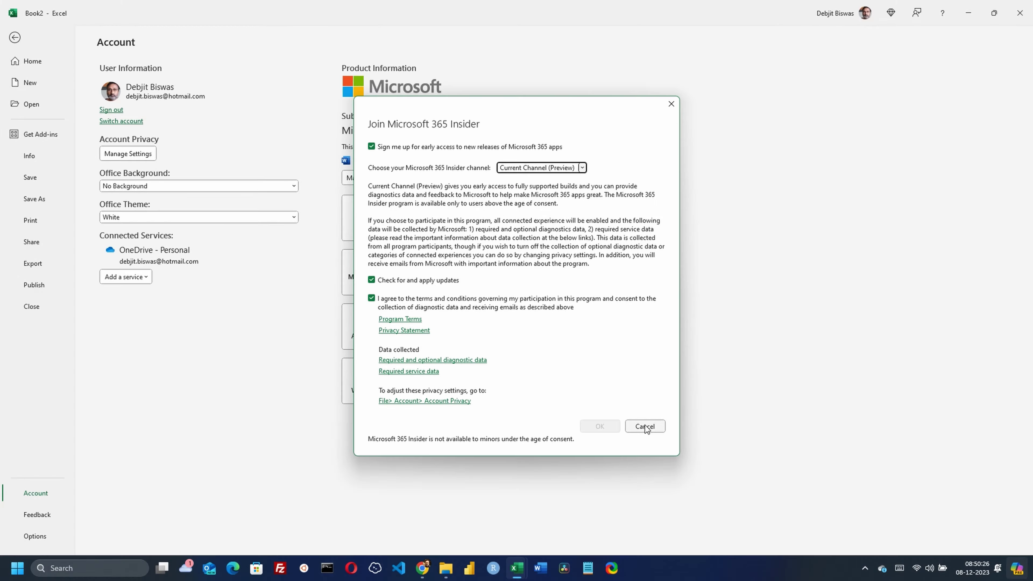
click(752, 570)
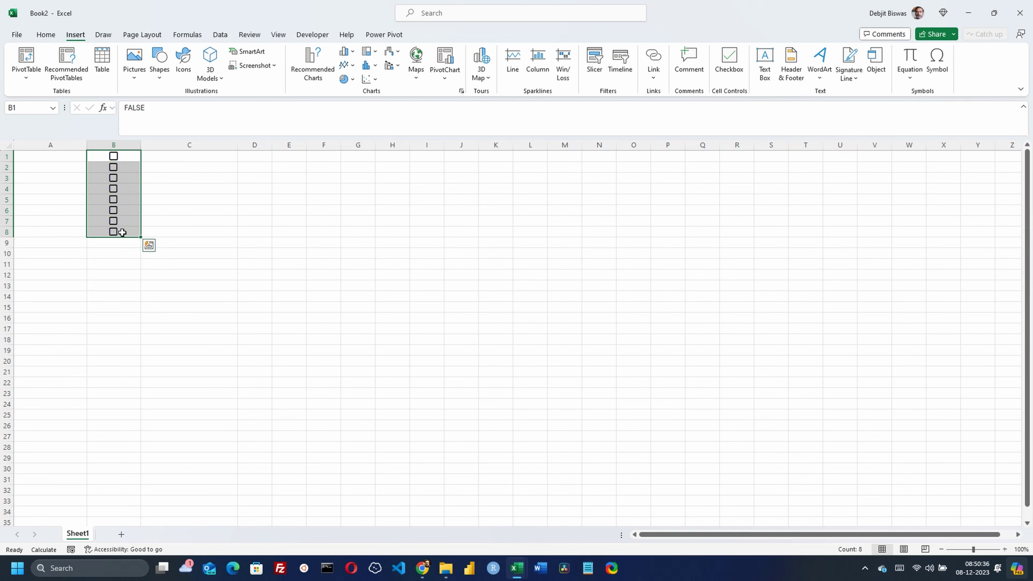
Step: Enter an IF formula in C1 that returns a yes text or "NO" from B1
click(130, 158)
click(205, 157)
click(185, 115)
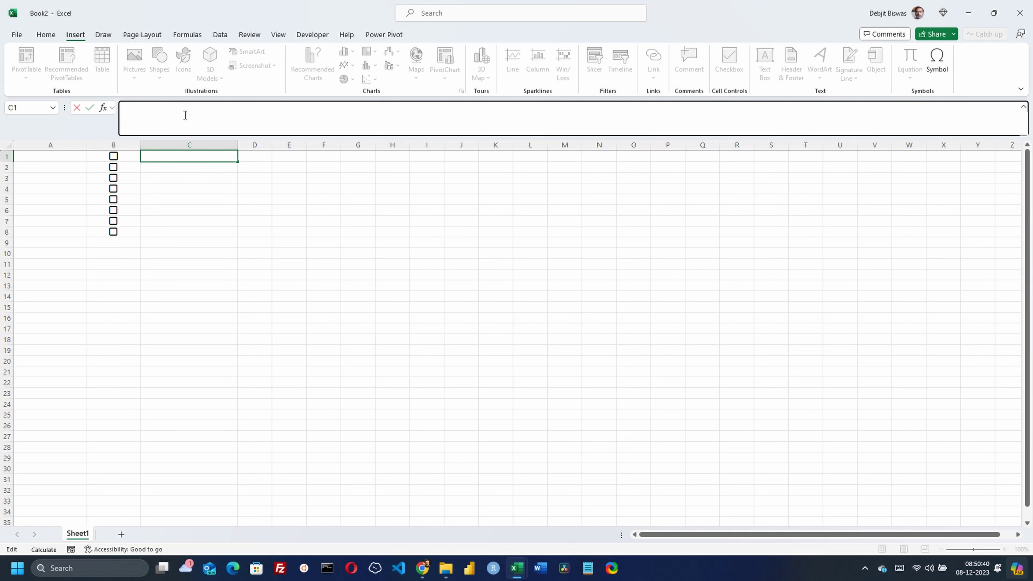
text(=if)
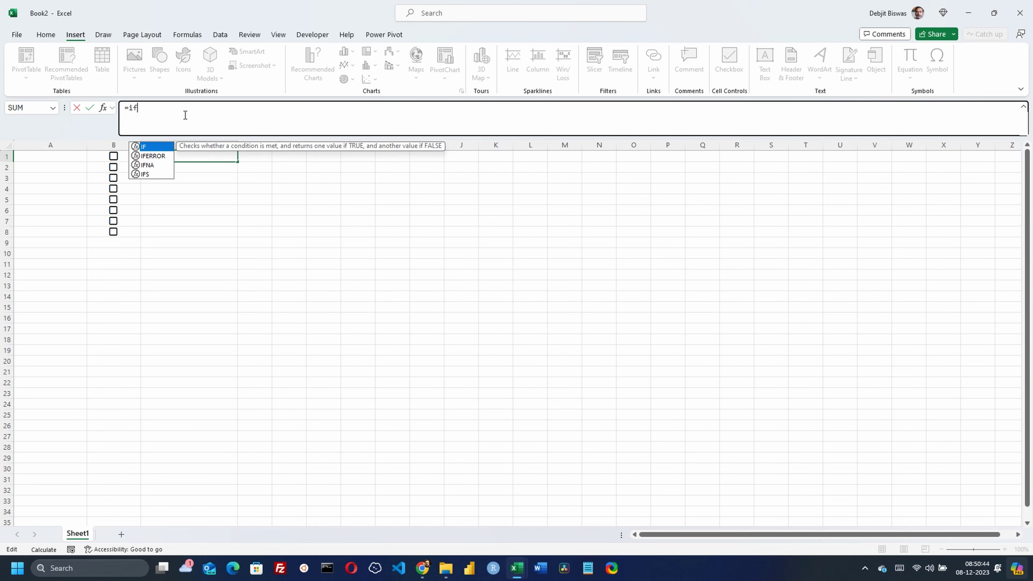
text((B1)
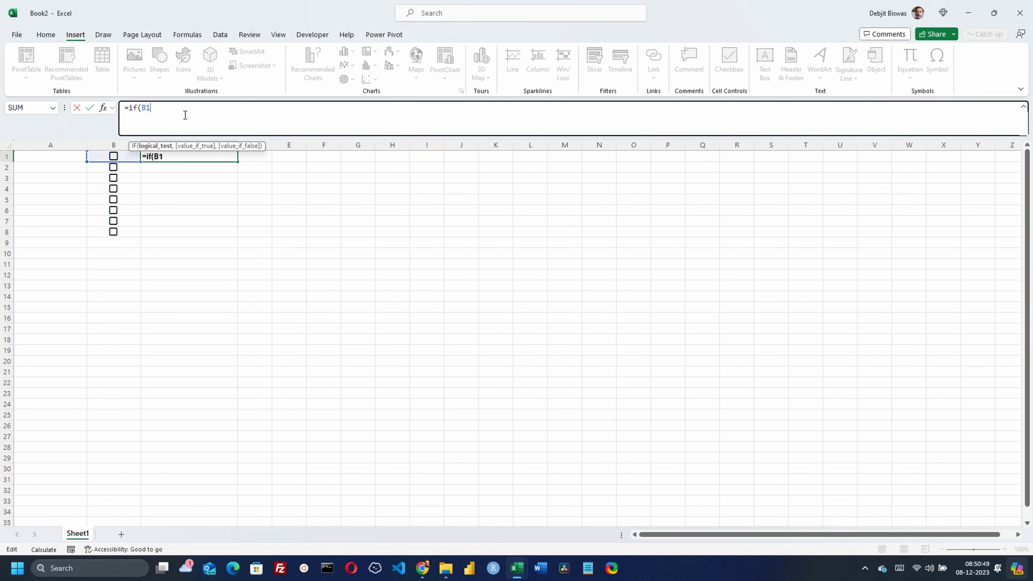
text(=TRUE,)
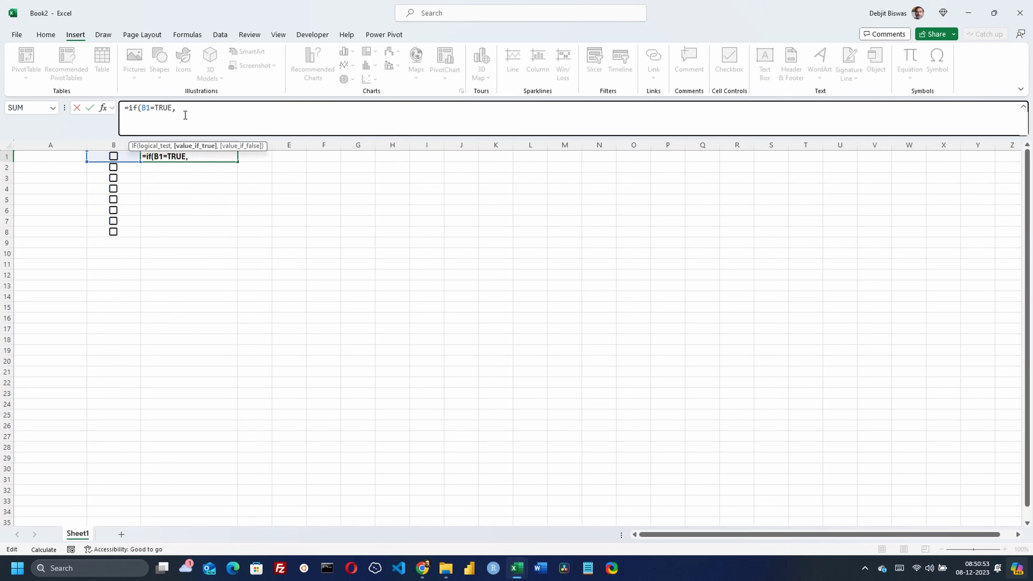
text( "Tes", "N)
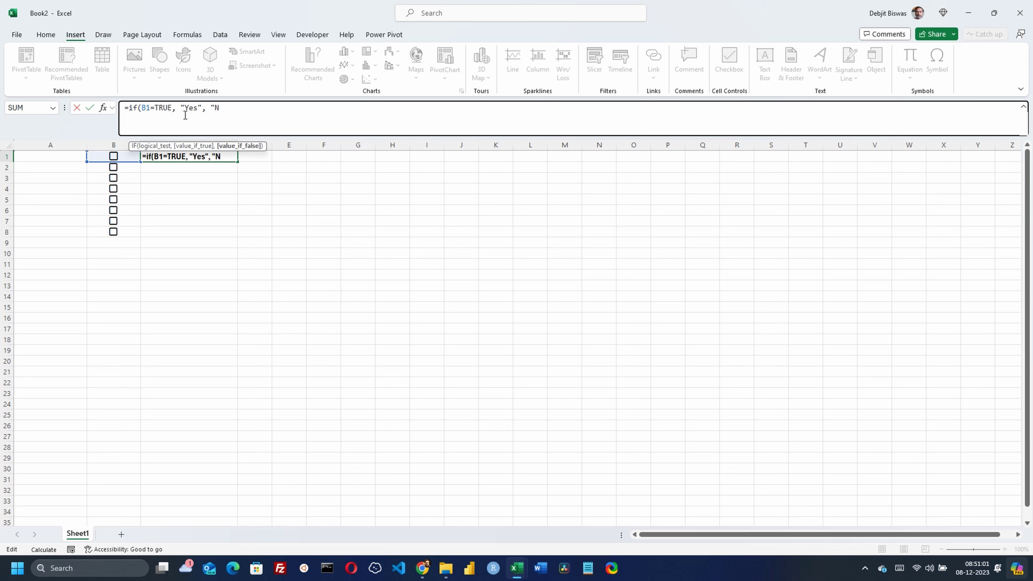
text(O"))
key(Return)
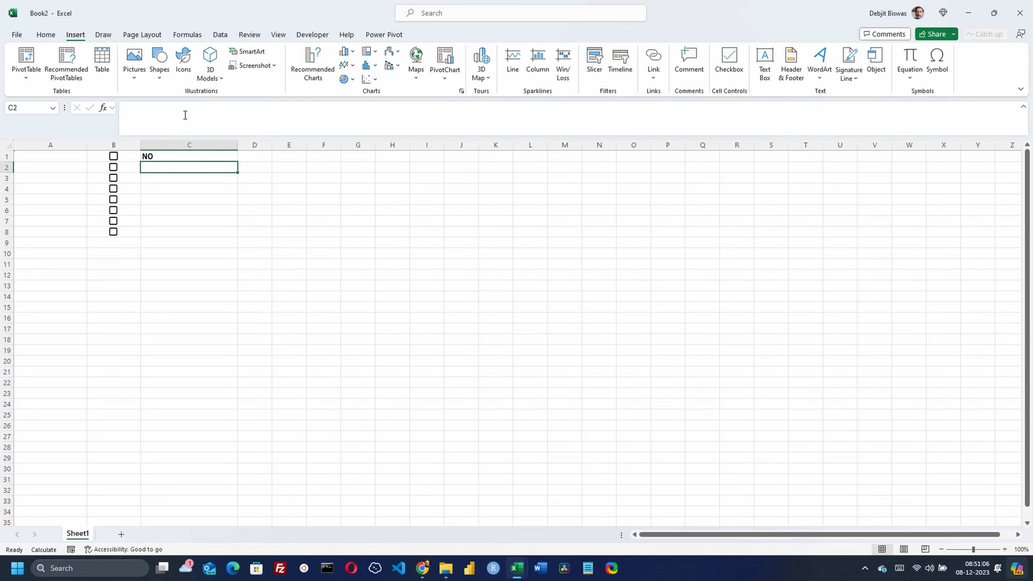
Step: Toggle B1's checkbox repeatedly to test the C1 result, ending unticked
click(113, 157)
click(114, 157)
click(114, 158)
click(114, 158)
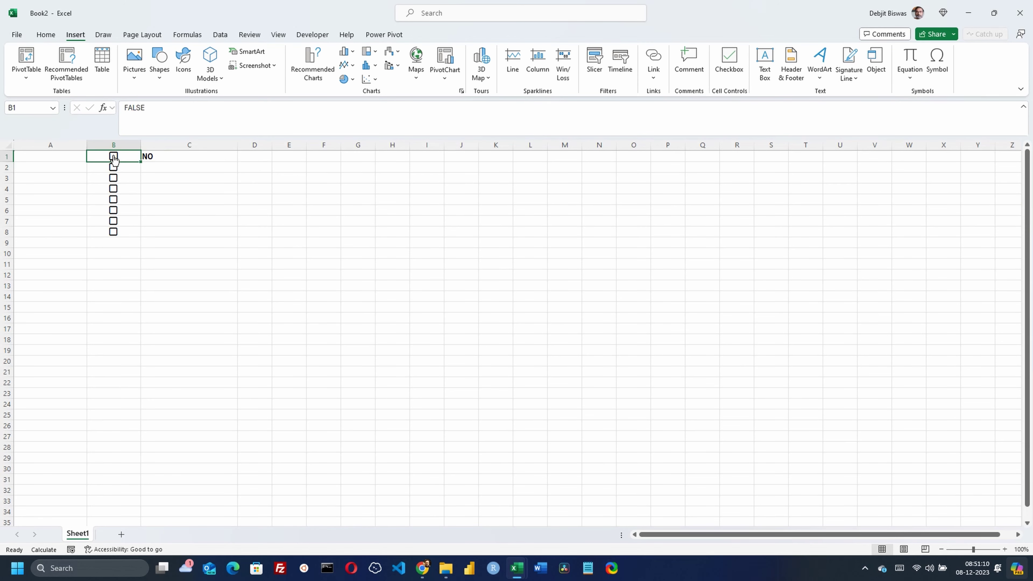
click(114, 158)
click(113, 158)
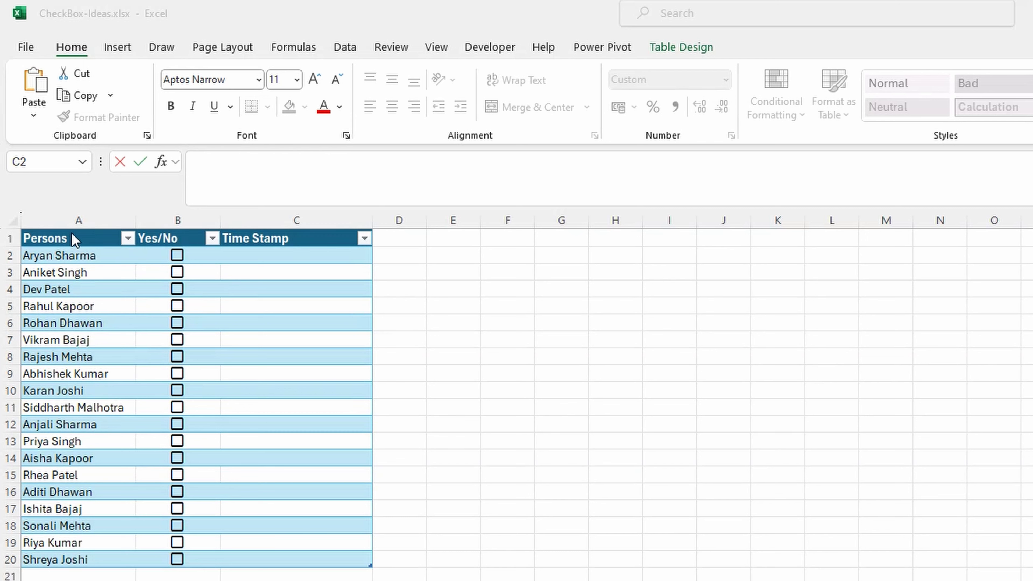
Step: Select the Persons names and the Yes/No and Time Stamp headers in CheckBox-Ideas
click(75, 257)
drag(75, 257, 52, 559)
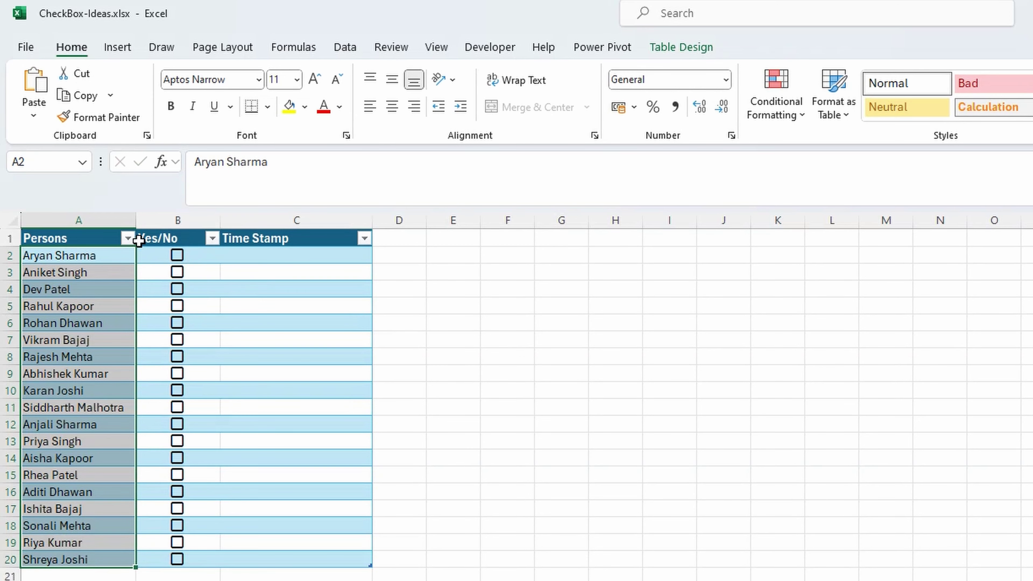
click(183, 238)
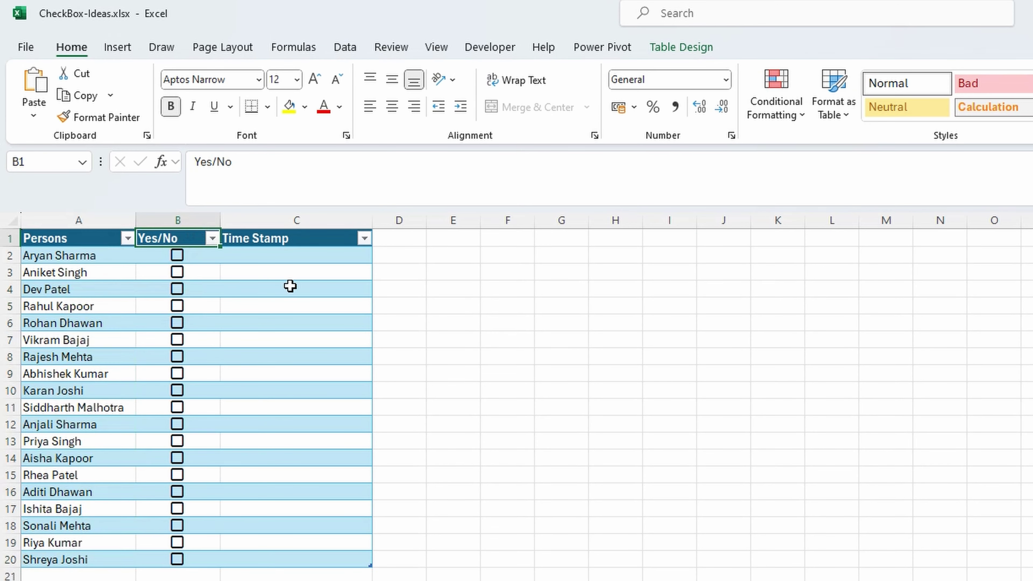
click(286, 260)
click(286, 239)
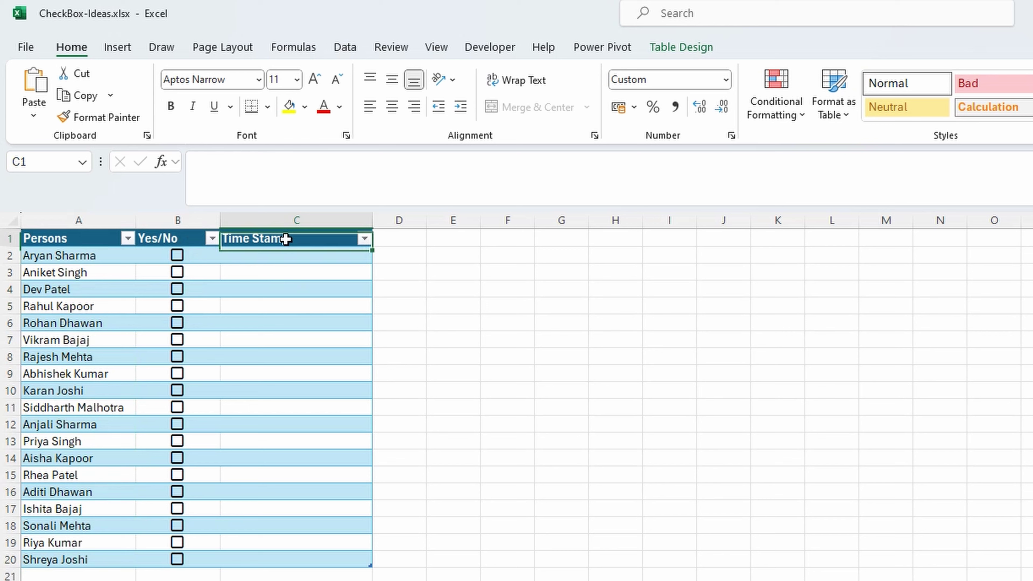
Step: Enter =NOW() in C2 and undo the table's auto-fill below it
click(283, 255)
click(255, 174)
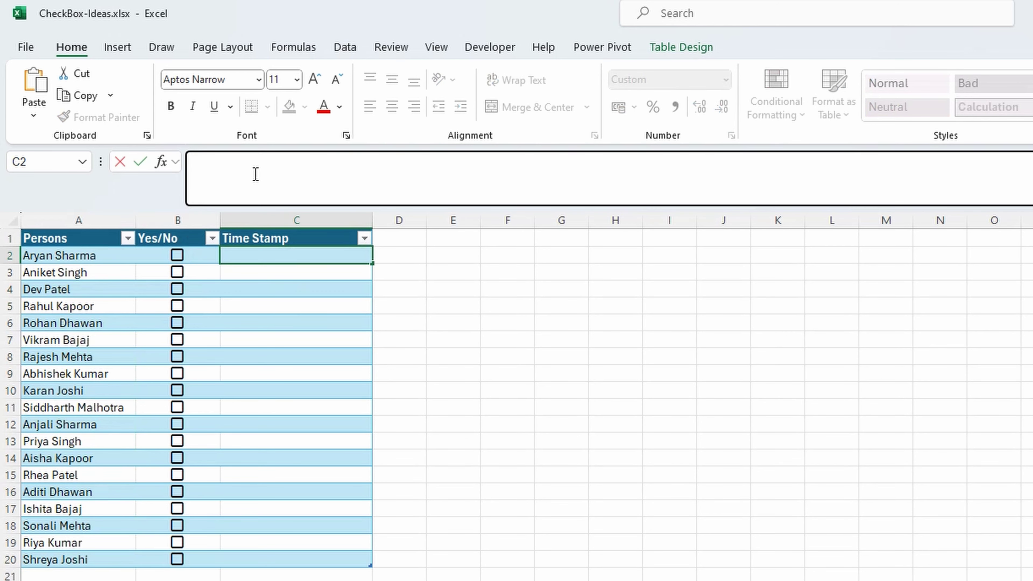
text(=)
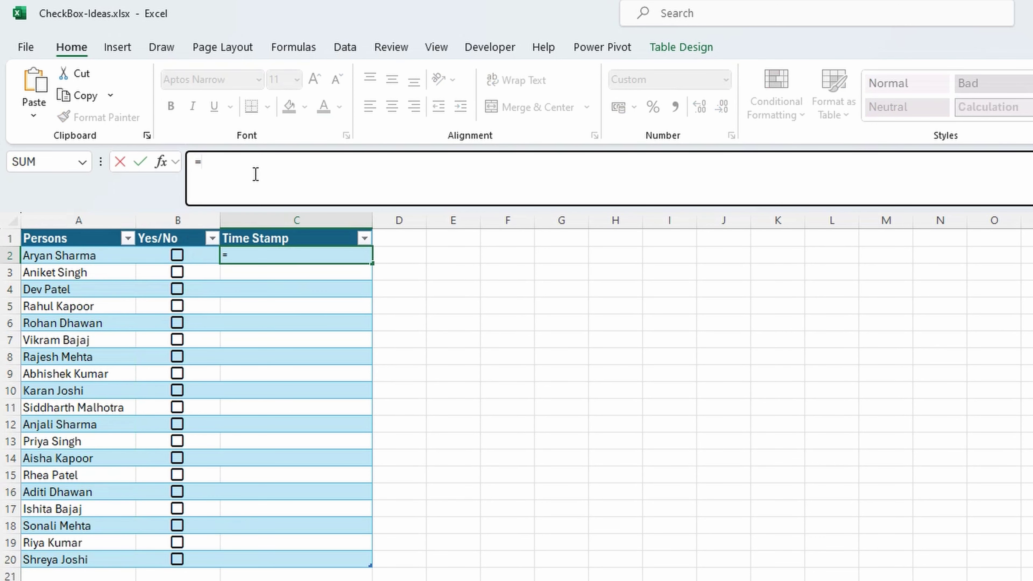
text(NOW())
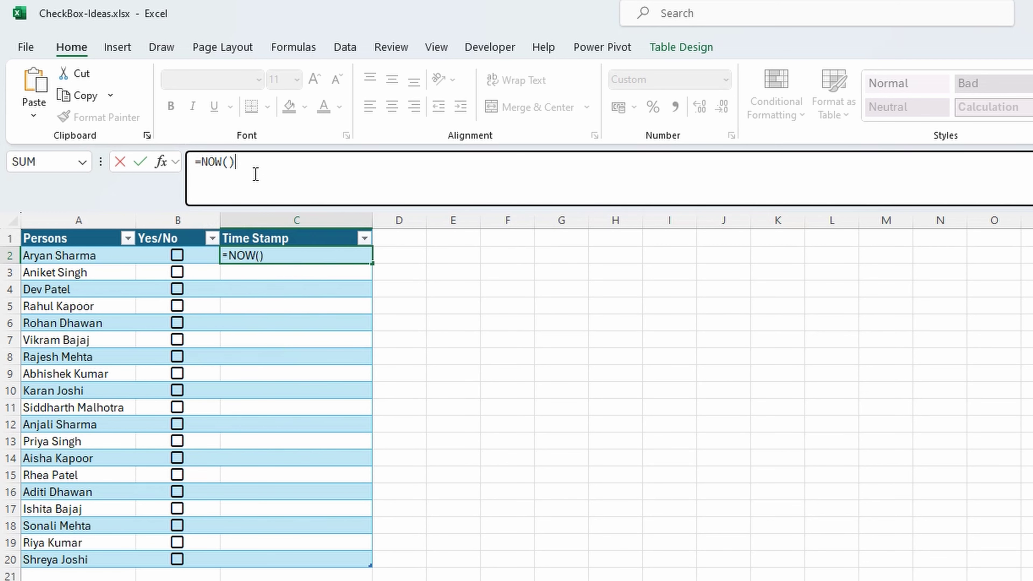
key(Return)
click(290, 254)
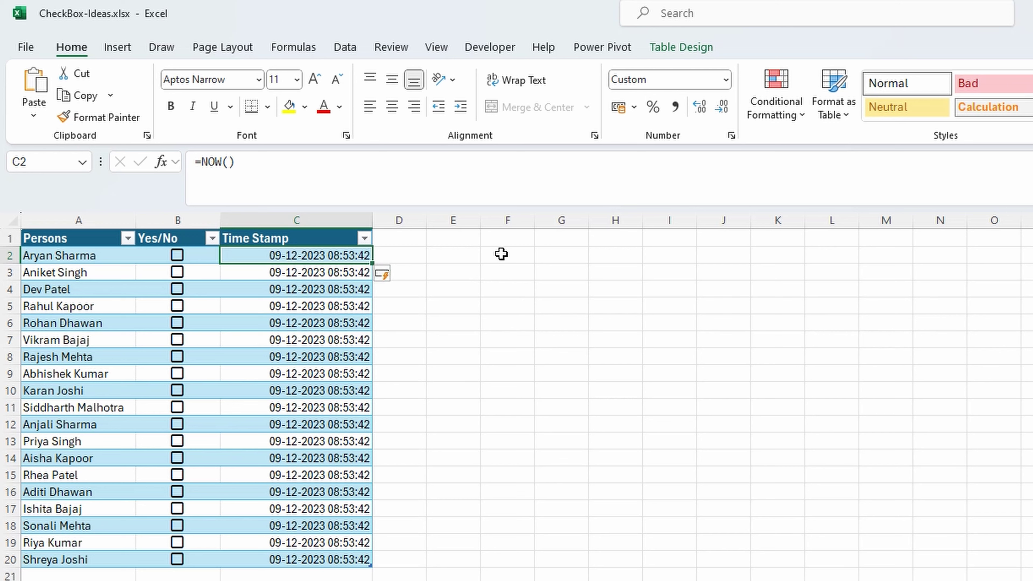
key(ctrl+z)
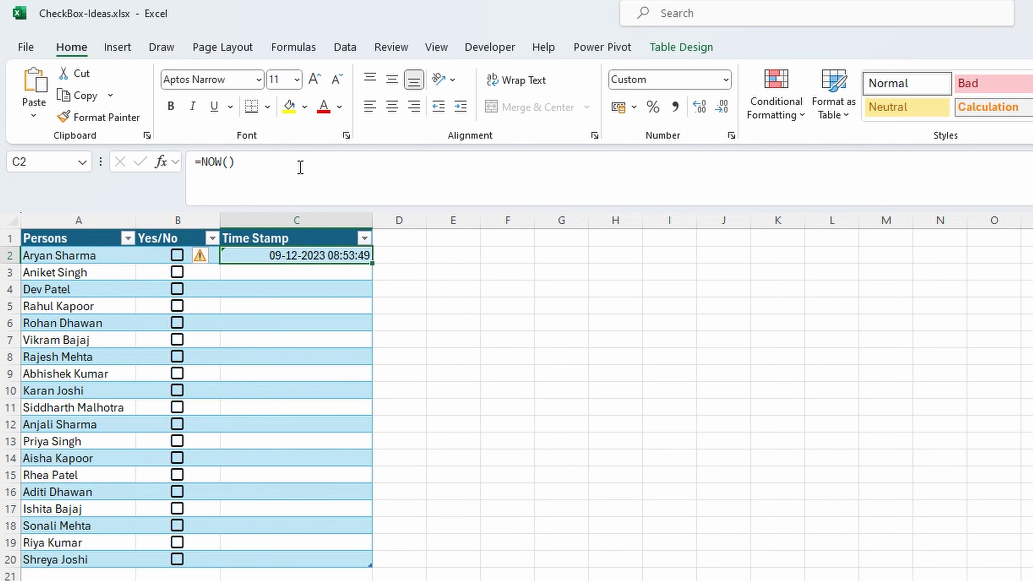
Step: Replace C2 with =IF(B2=TRUE, NOW(), "") and fill it down the Time Stamp column
drag(300, 168, 169, 158)
key(BackSpace)
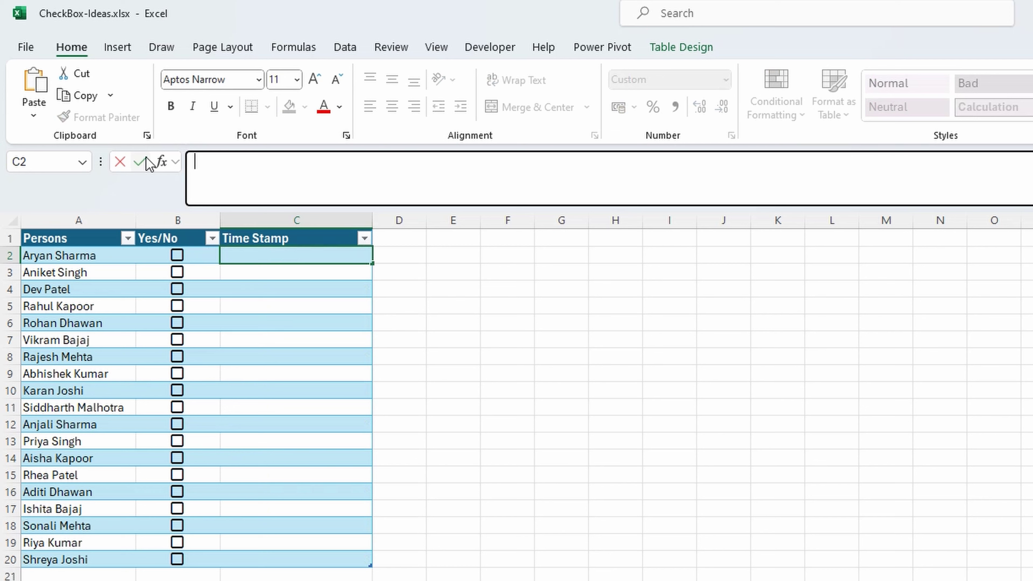
text(=I)
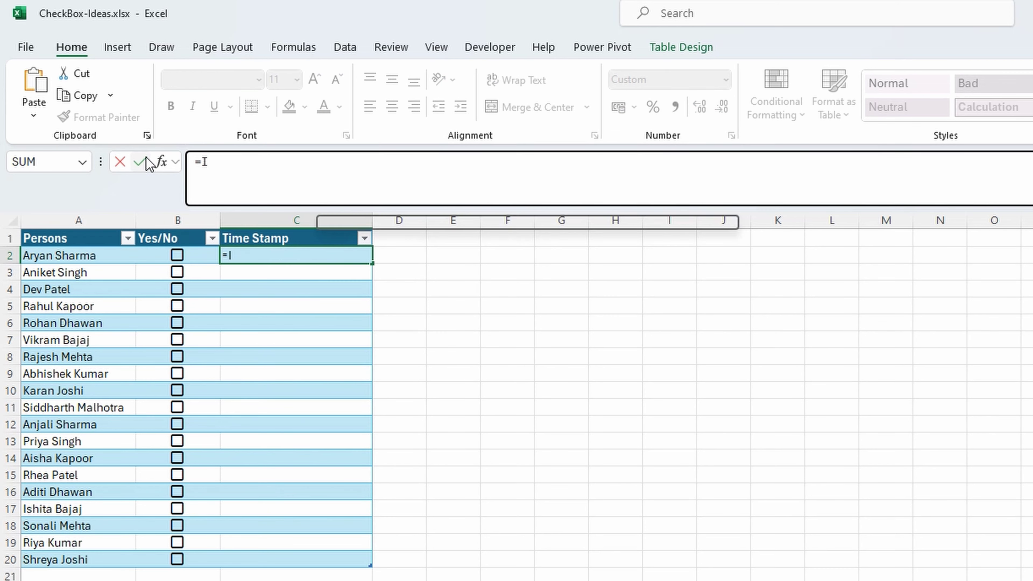
text(F(B2)
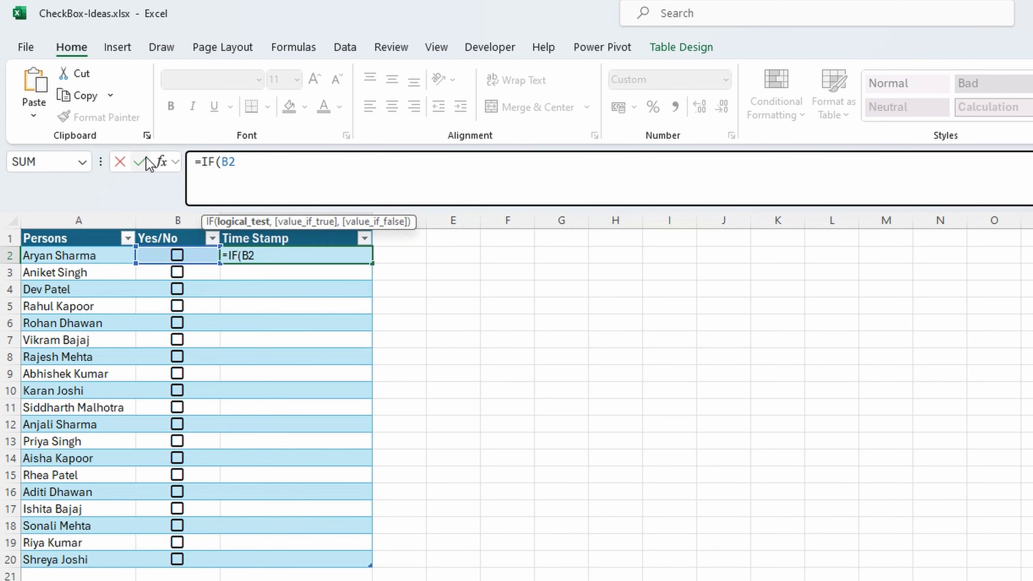
text(=TRUE)
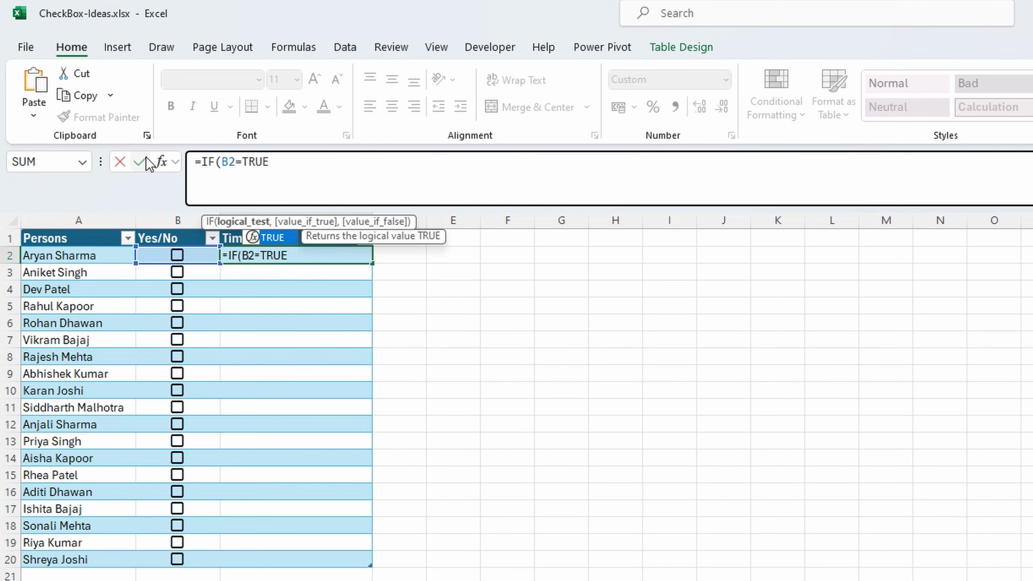
text(, NOW(), "")
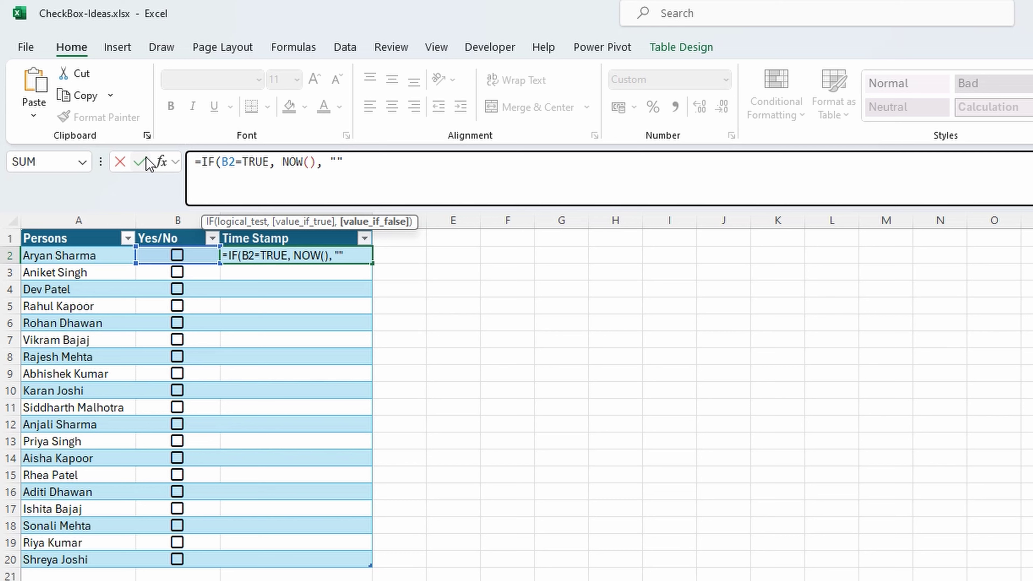
text())
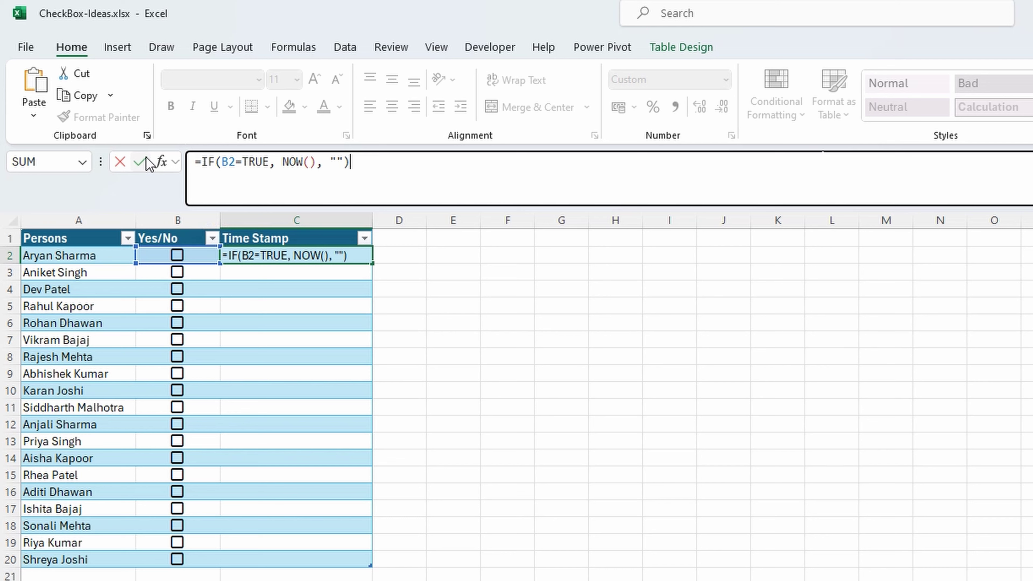
key(Return)
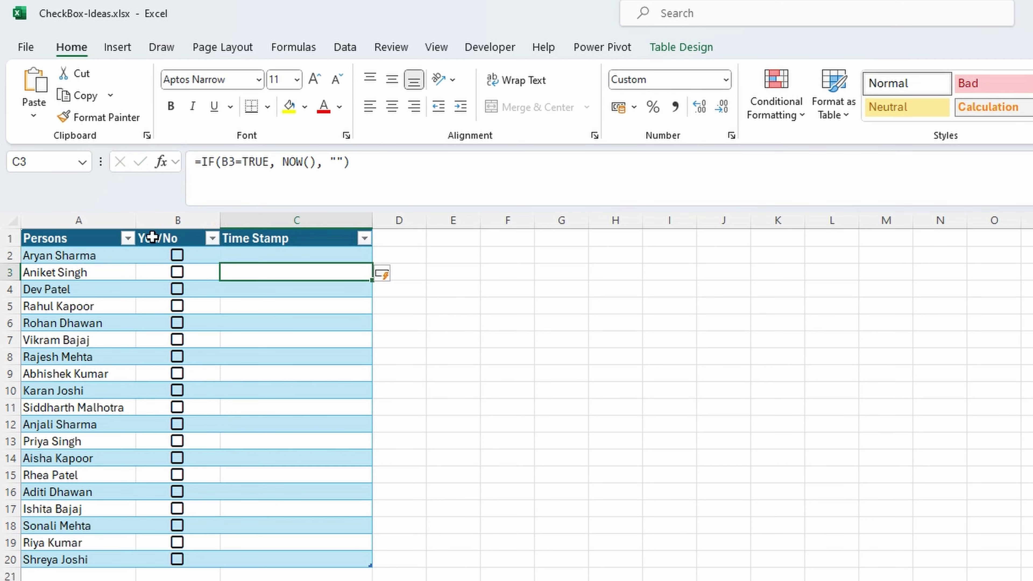
click(312, 251)
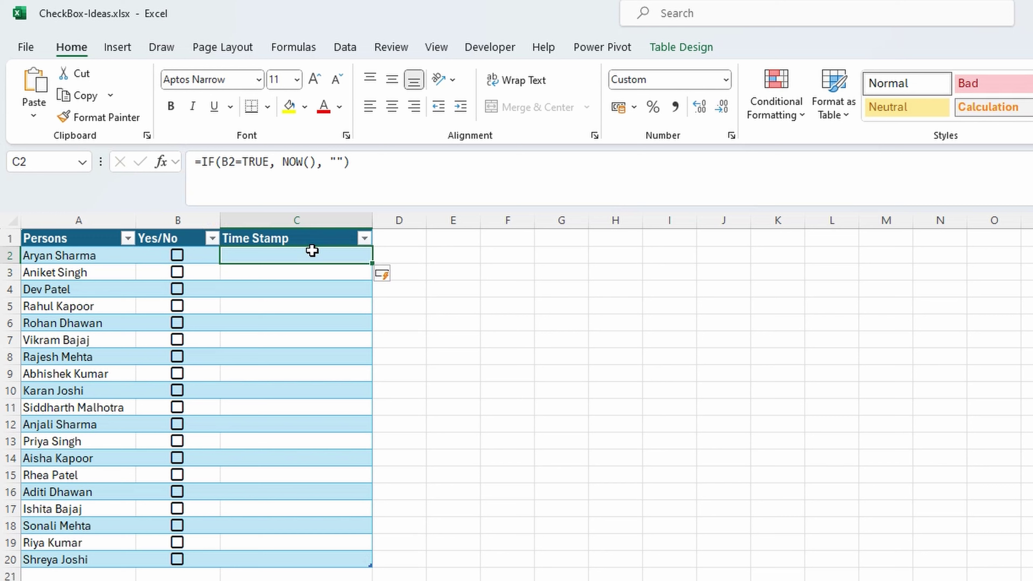
double_click(372, 262)
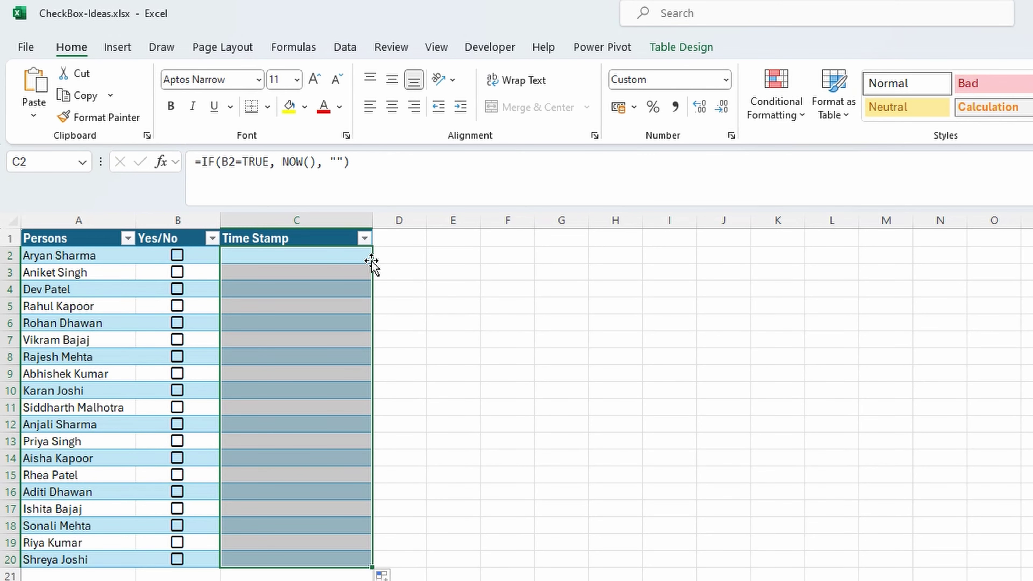
Step: Tick rows 2 and 4, check their timestamps, and toggle row 3 on and off
click(177, 256)
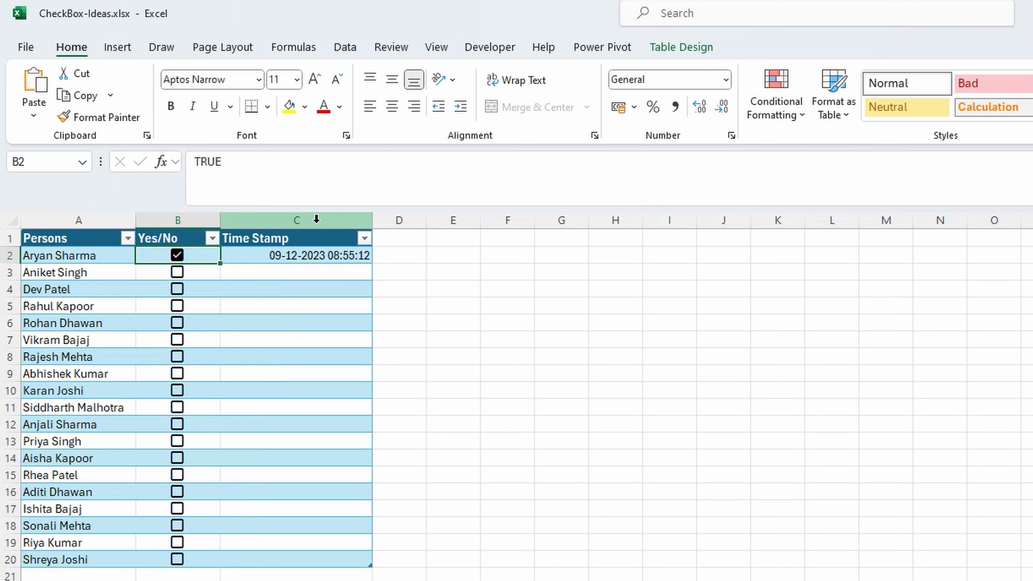
click(177, 290)
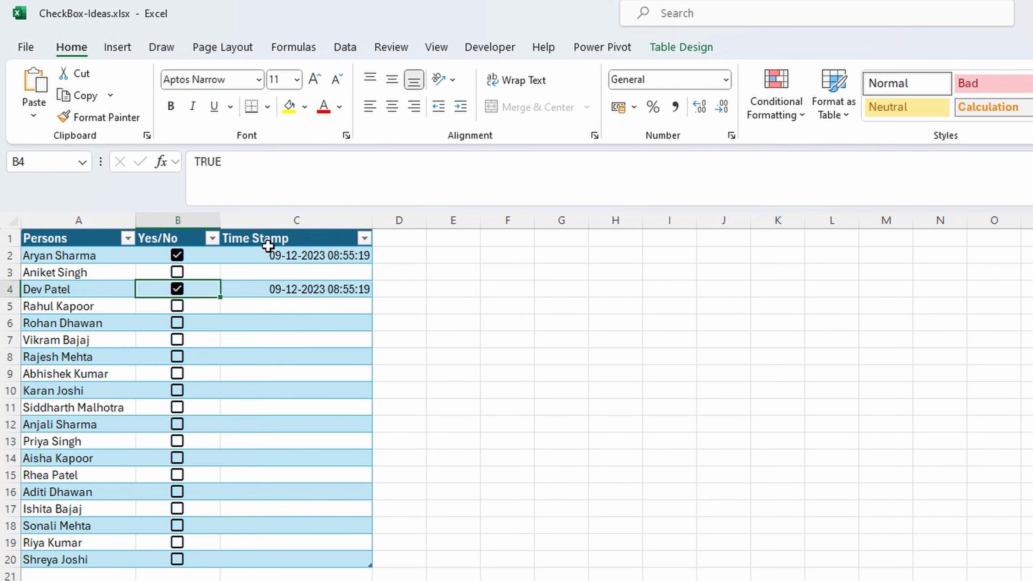
click(337, 255)
click(330, 290)
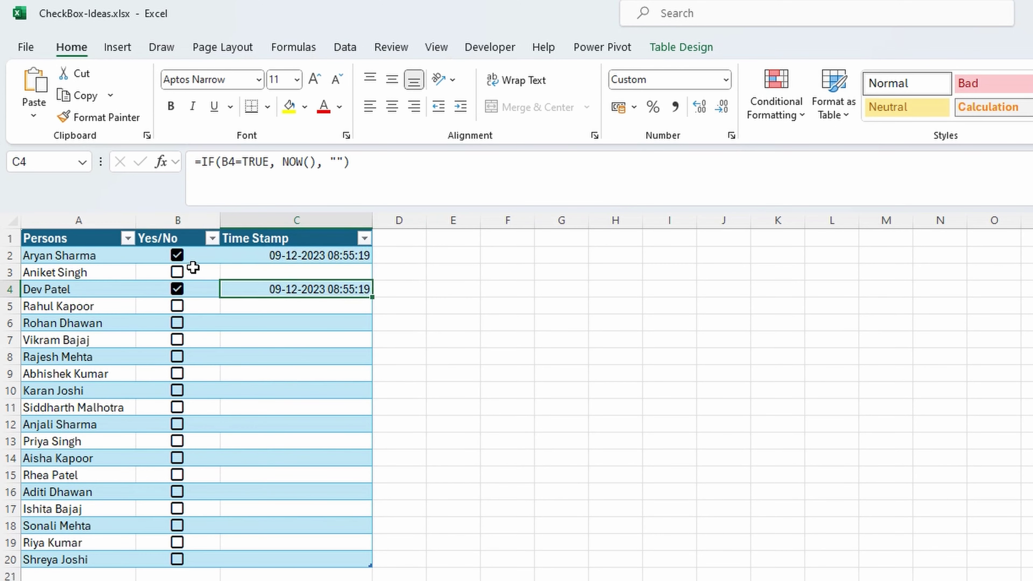
click(177, 271)
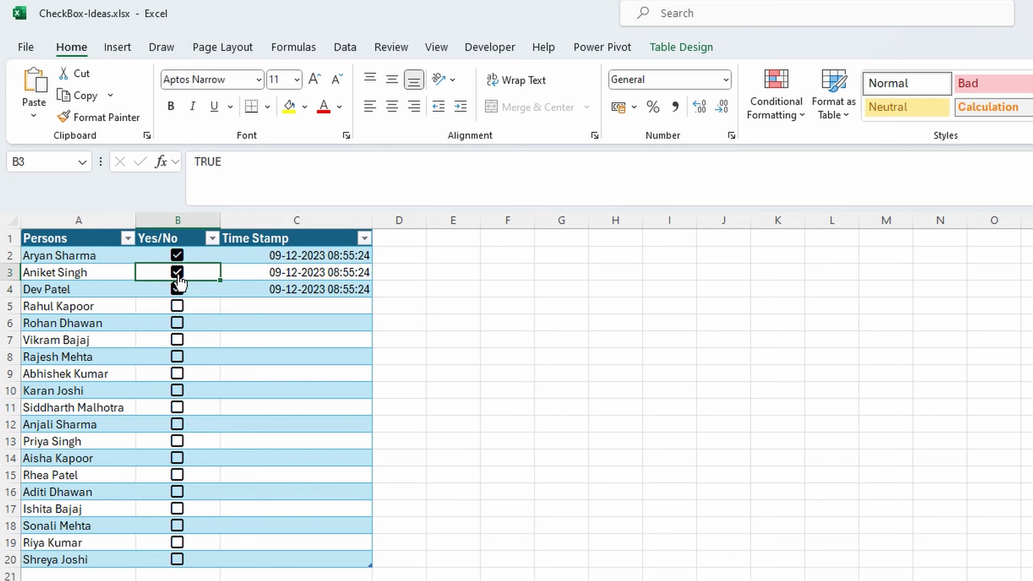
click(177, 272)
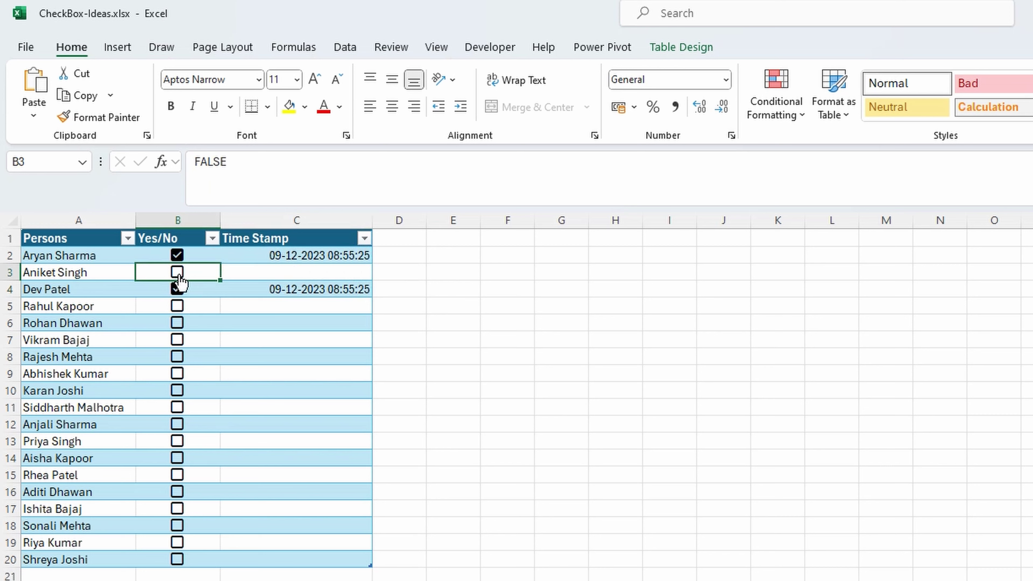
Step: Untick rows 2 and 4, then tick rows 2, 3 and 4 again
key(Up)
key(space)
click(178, 289)
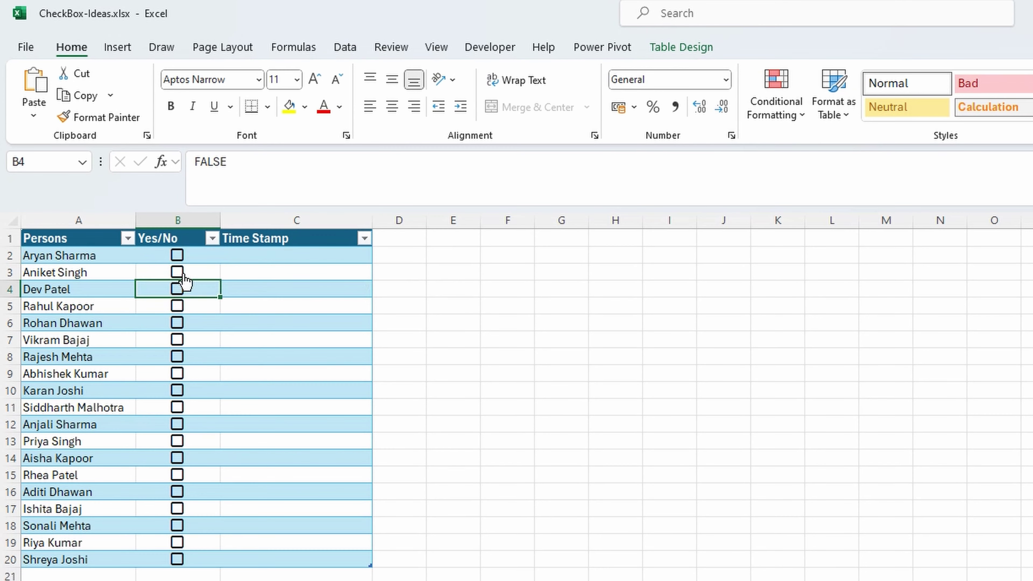
click(178, 255)
key(Down)
click(178, 272)
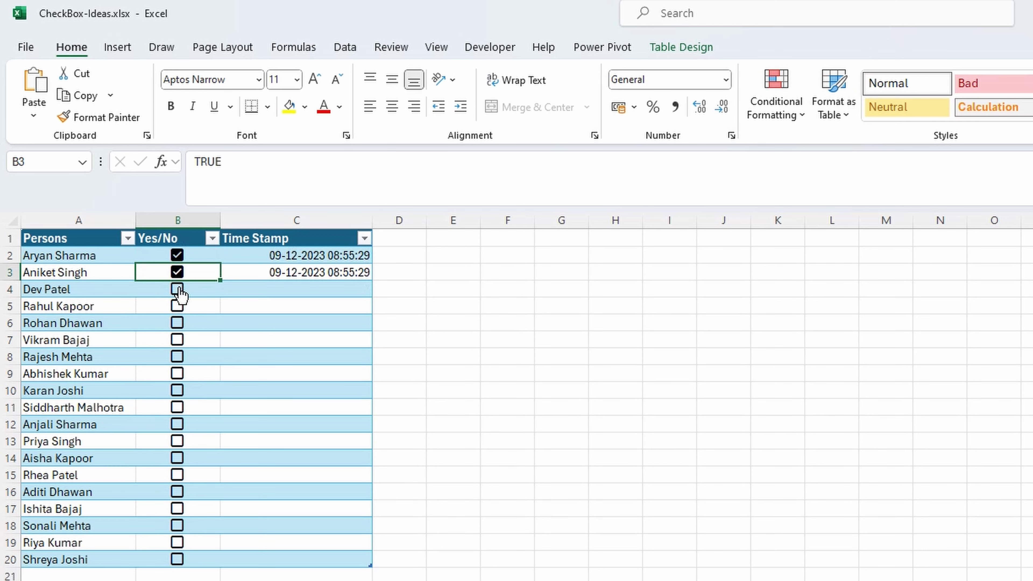
click(178, 289)
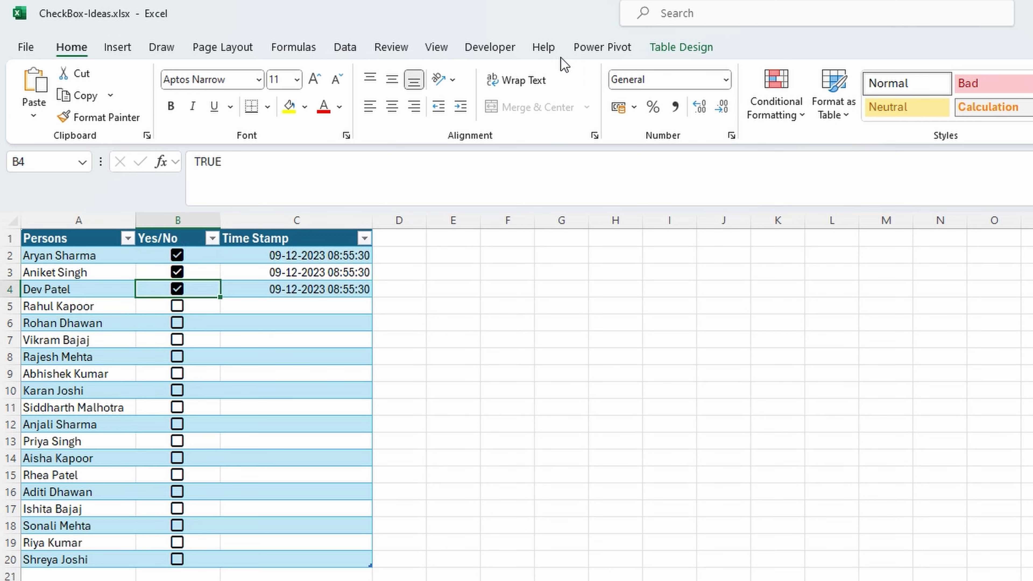
click(345, 47)
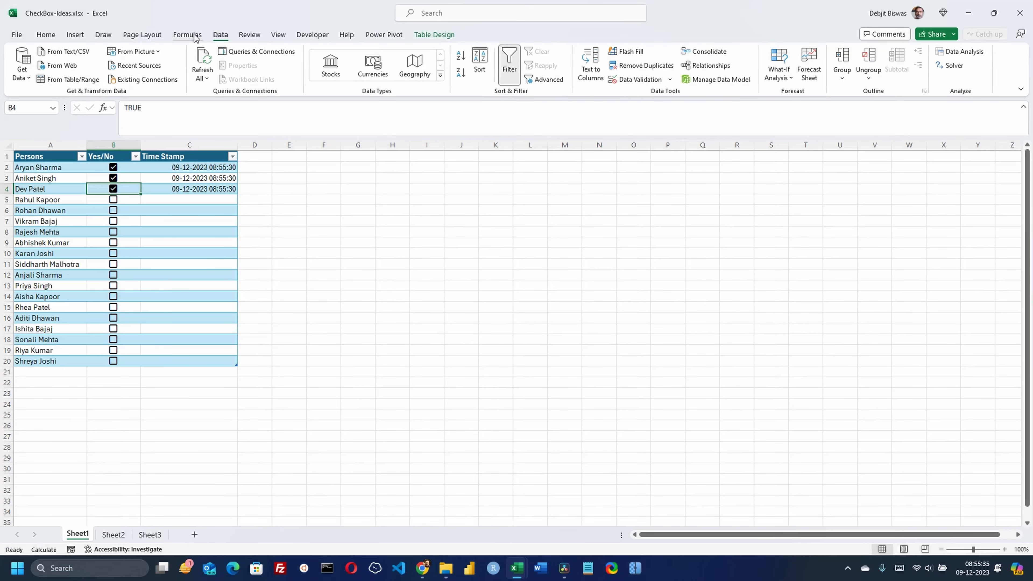
Step: Run Calculate Now four times to watch the timestamps refresh
click(194, 36)
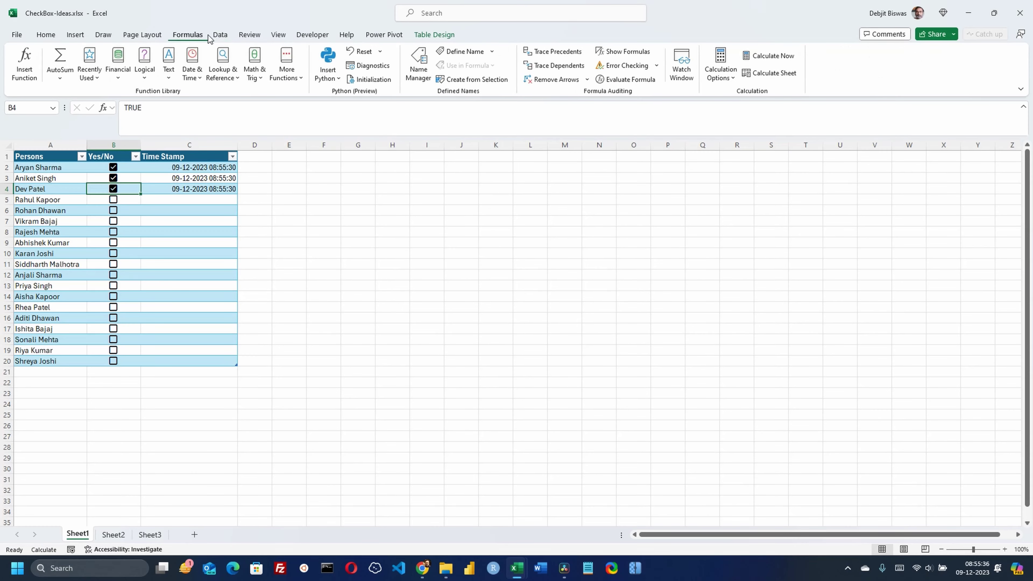
click(780, 58)
click(780, 59)
click(782, 56)
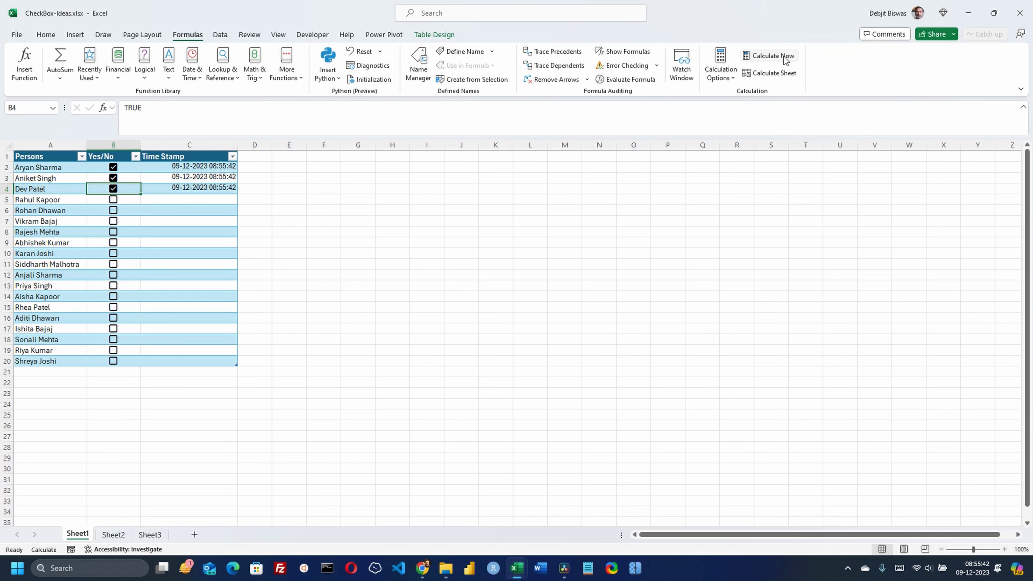
click(784, 59)
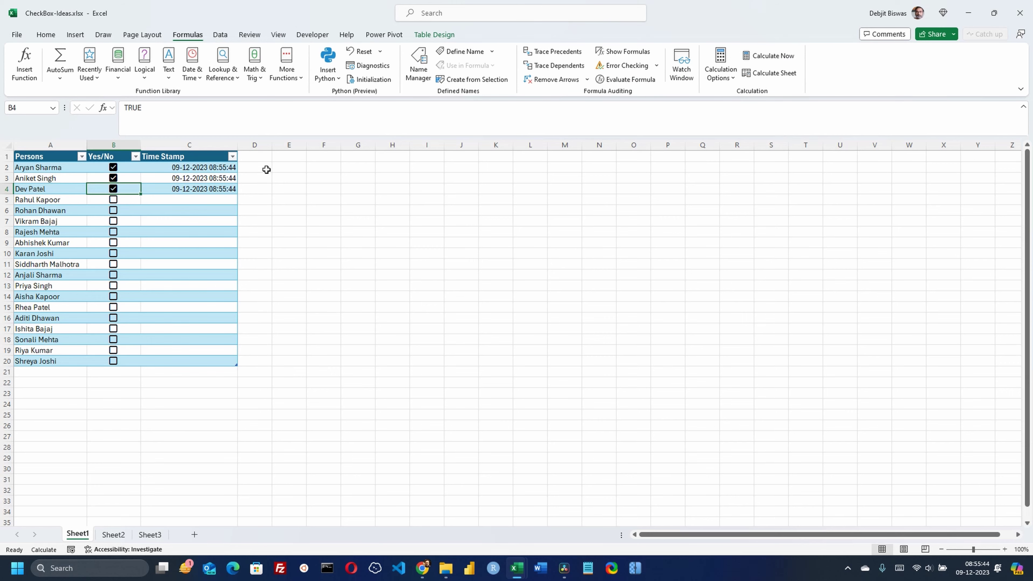
Step: Untick the Yes/No checkboxes in rows 4, 3 and 2, blanking the Time Stamp column
click(113, 190)
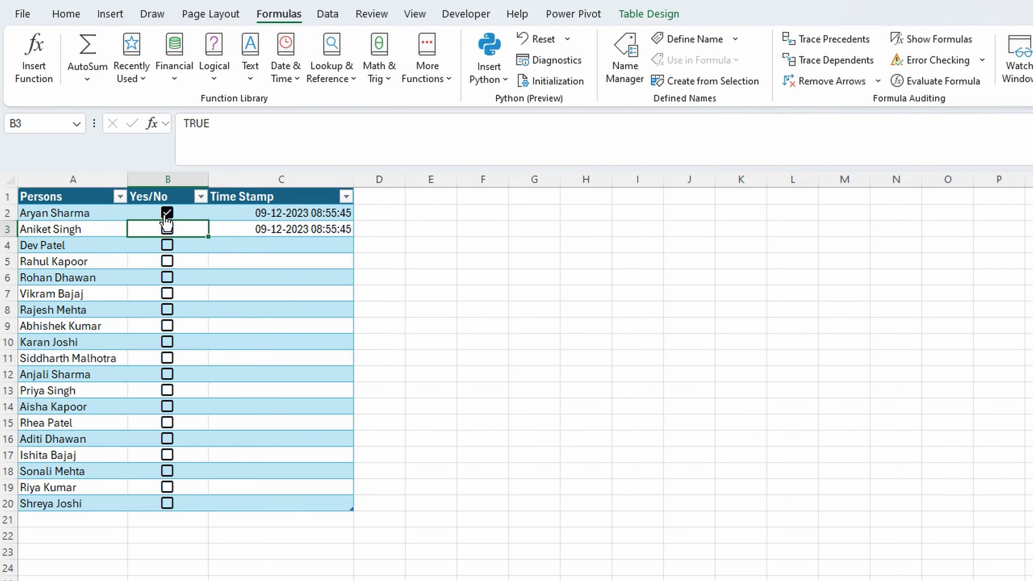
click(113, 178)
click(113, 168)
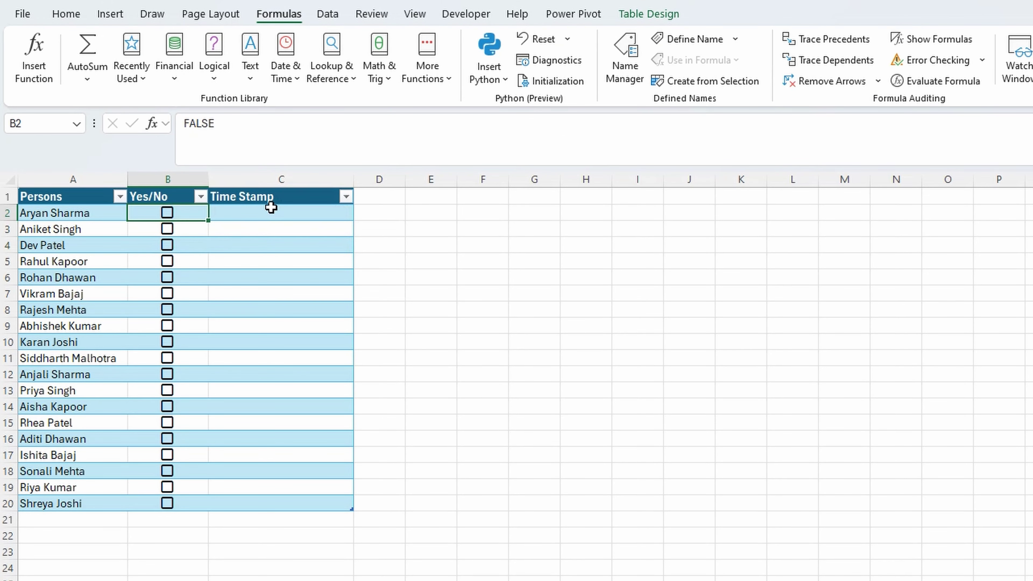
click(269, 211)
click(354, 132)
Step: Select and place the cursor in C2's formula in the formula bar for editing
drag(353, 132, 96, 98)
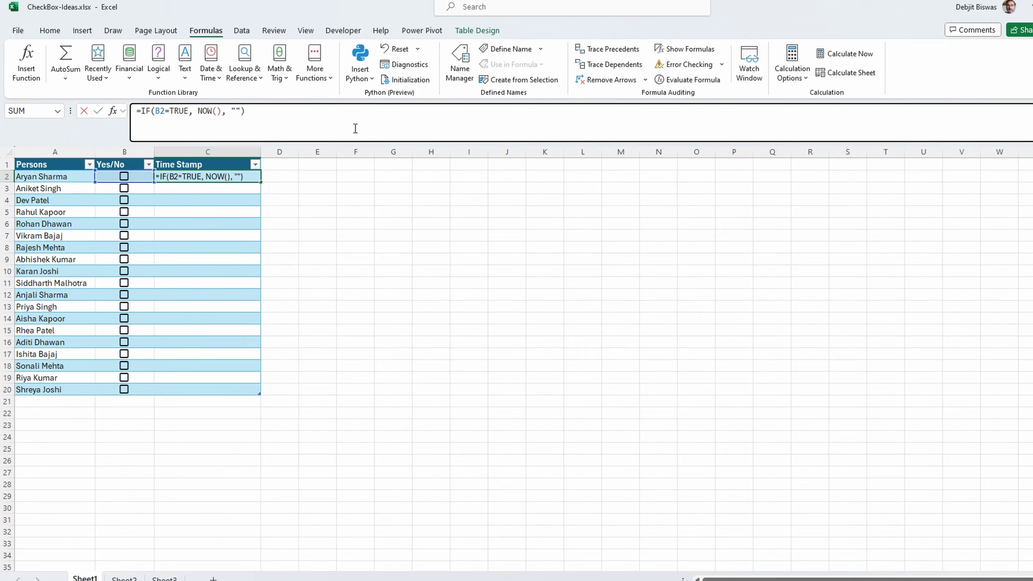
click(484, 148)
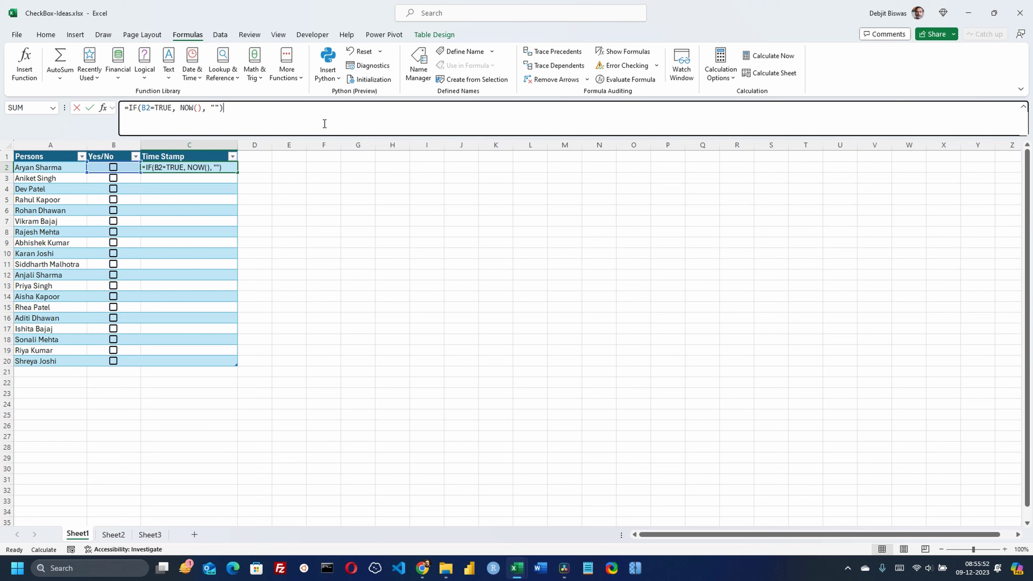
click(325, 124)
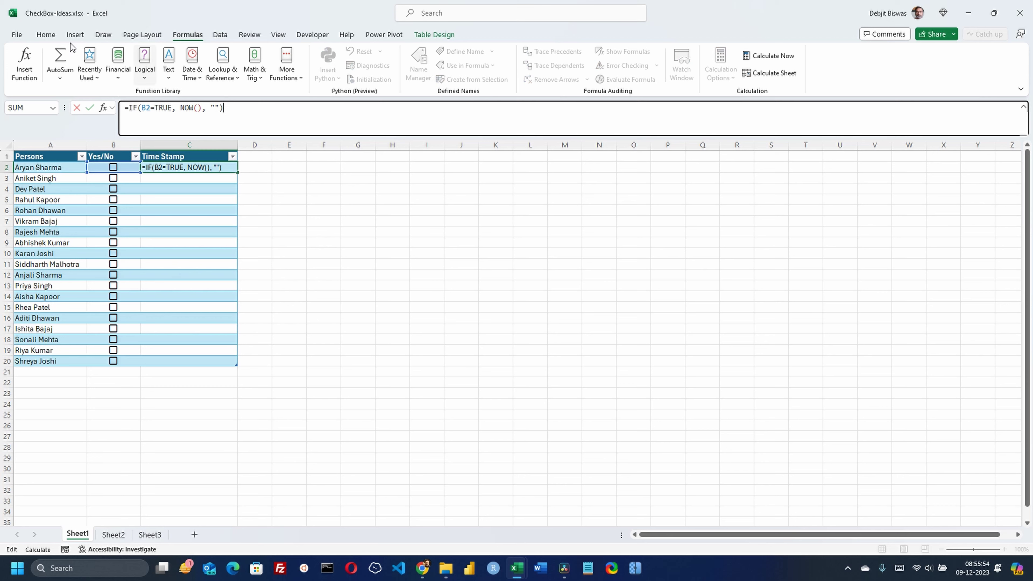
click(19, 36)
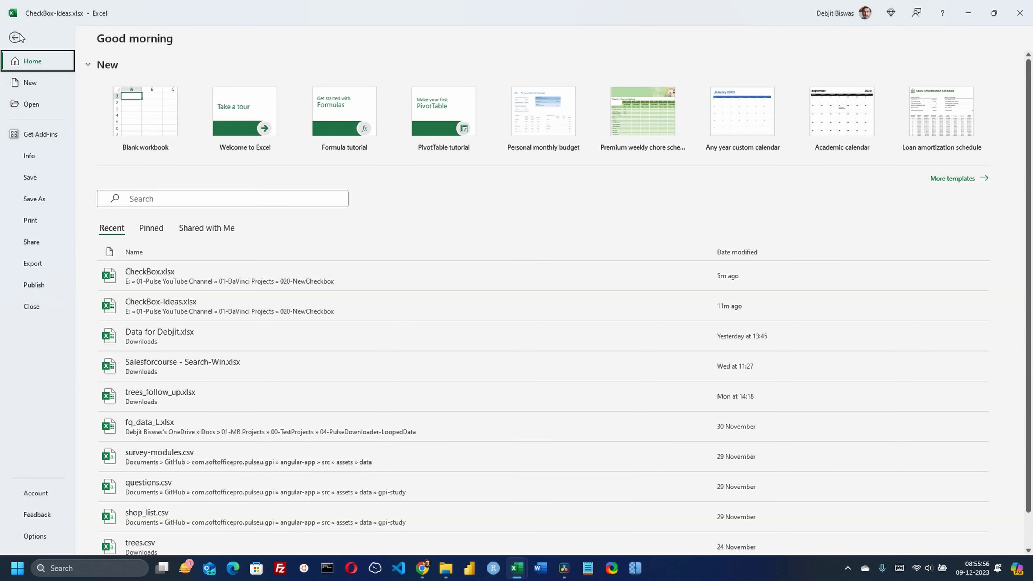
Step: Enable iterative calculation in Excel Options > Formulas with Maximum Iterations set to 1
click(35, 536)
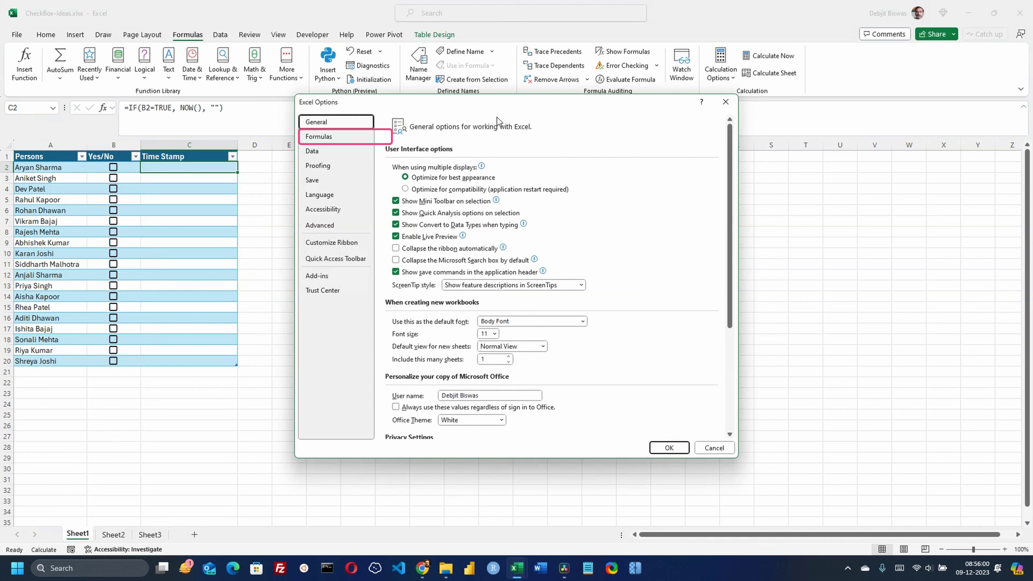
click(324, 138)
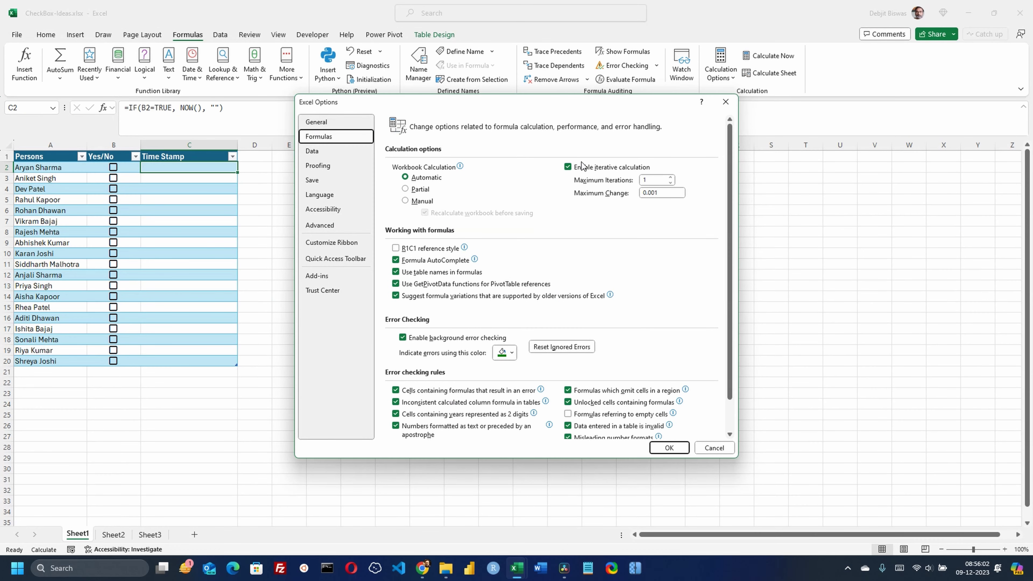
click(594, 168)
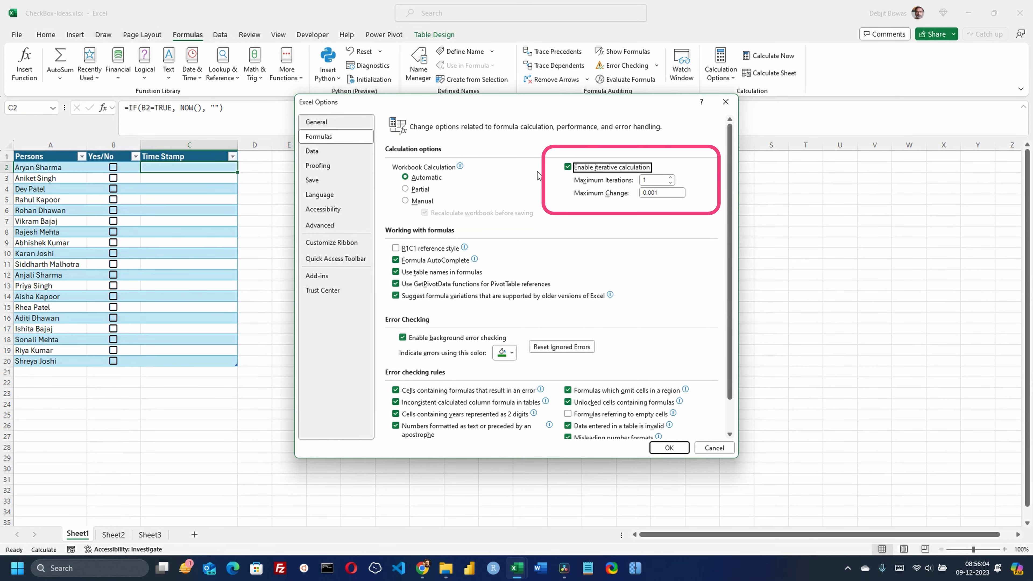
click(658, 179)
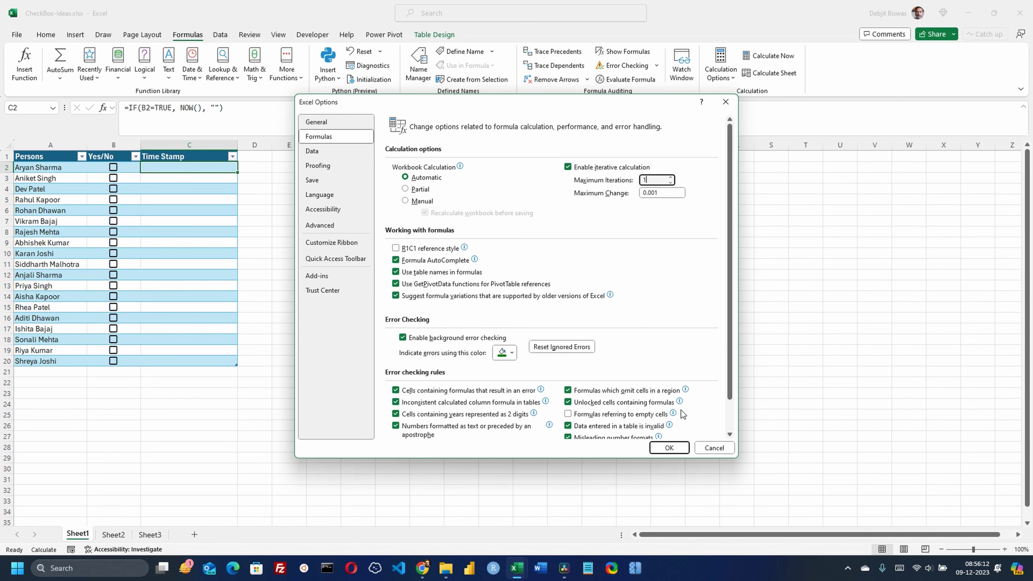
click(668, 448)
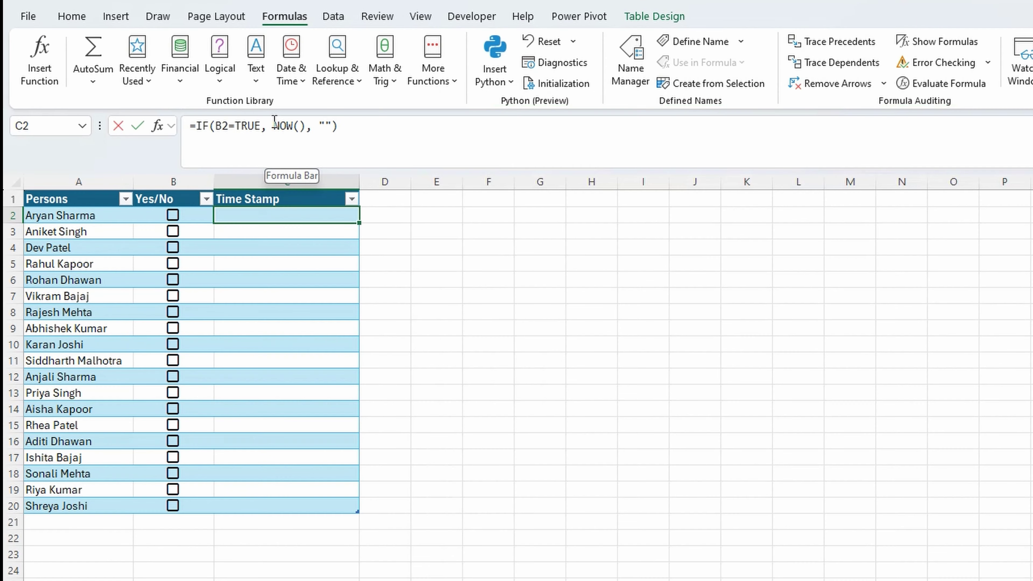
Step: Wrap NOW() in C2 as IF(C2="",NOW(),C2) so the recorded time stays fixed
click(180, 107)
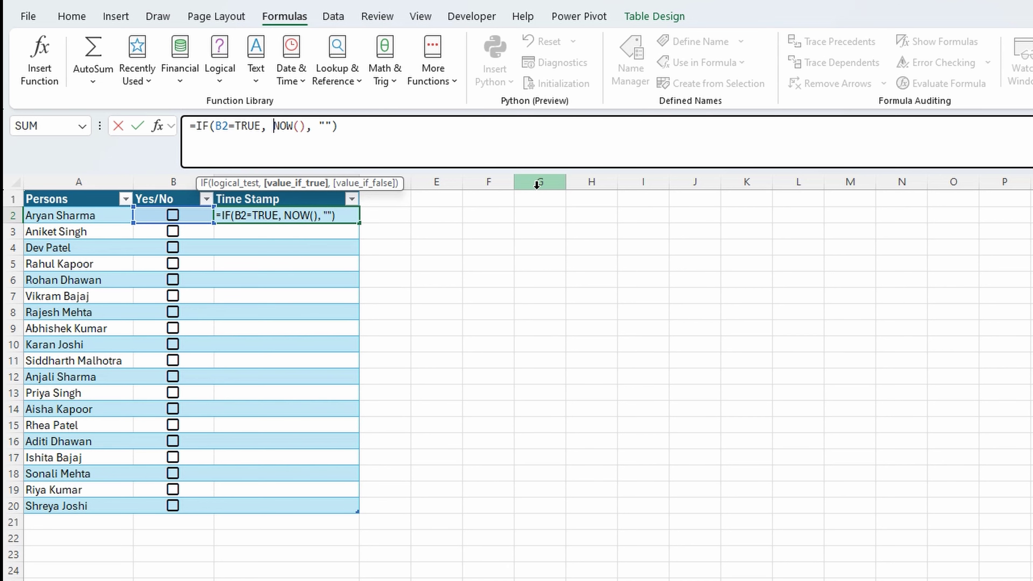
text(if)
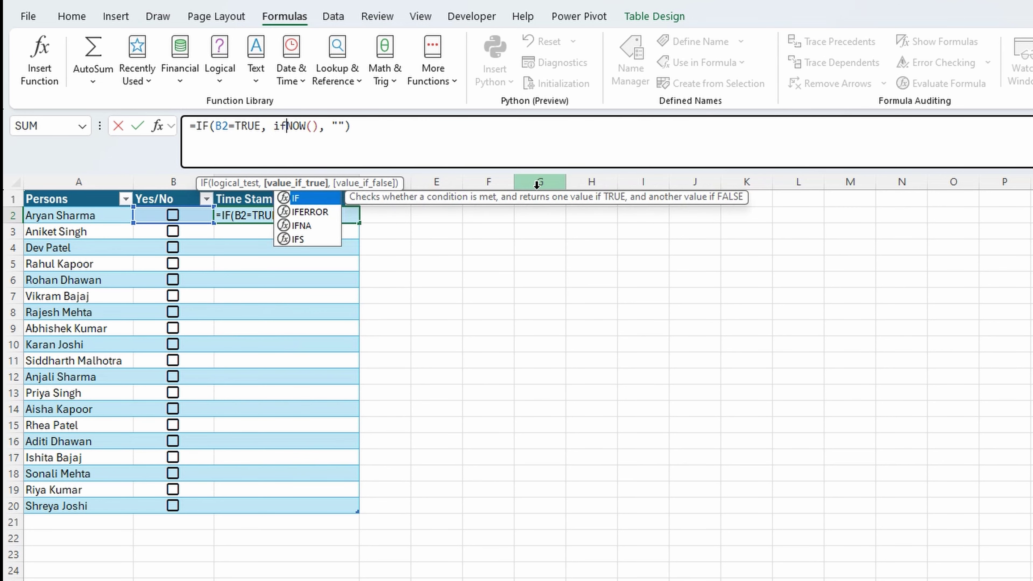
text(()
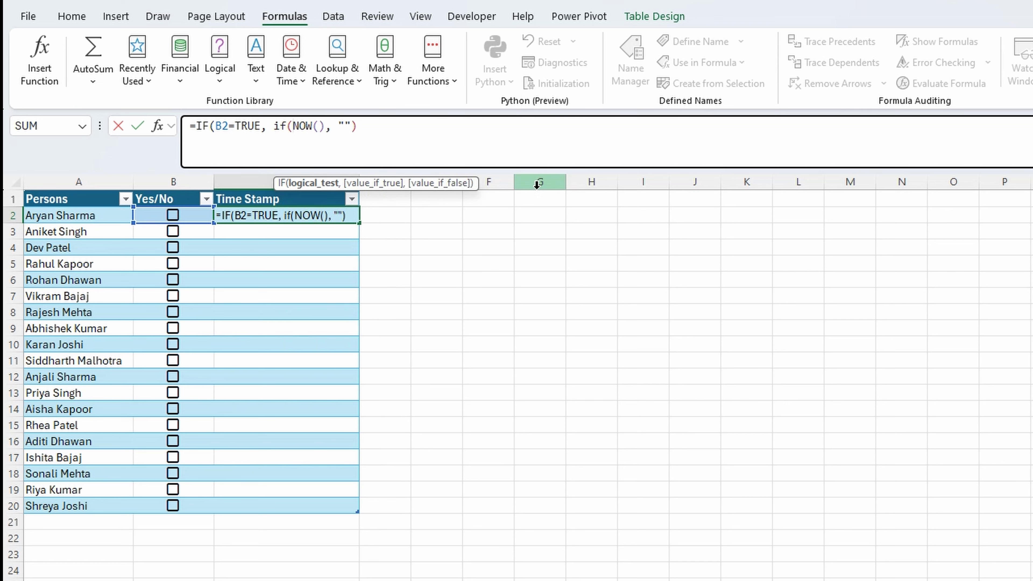
text(C2)
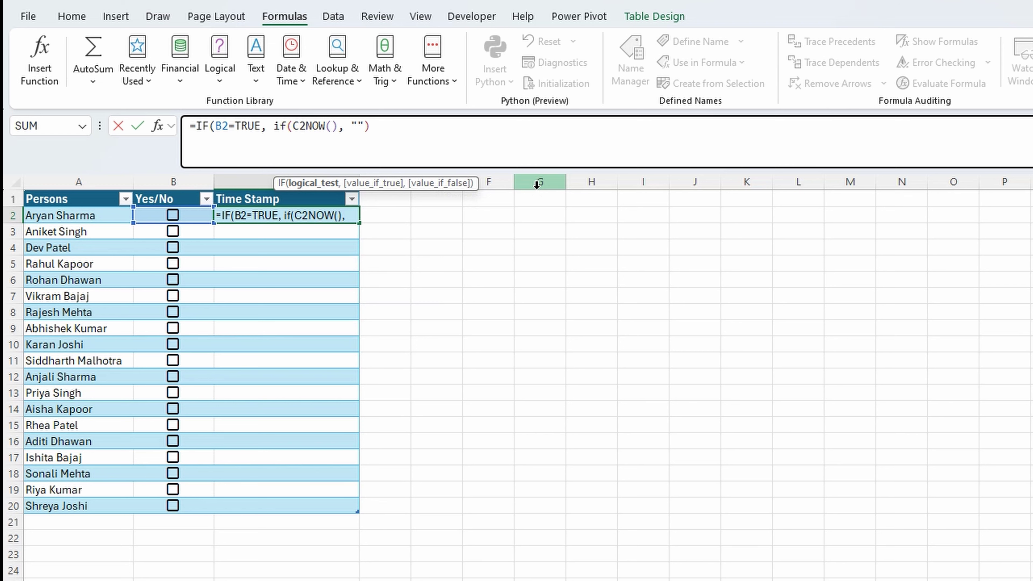
text(=)
text("")
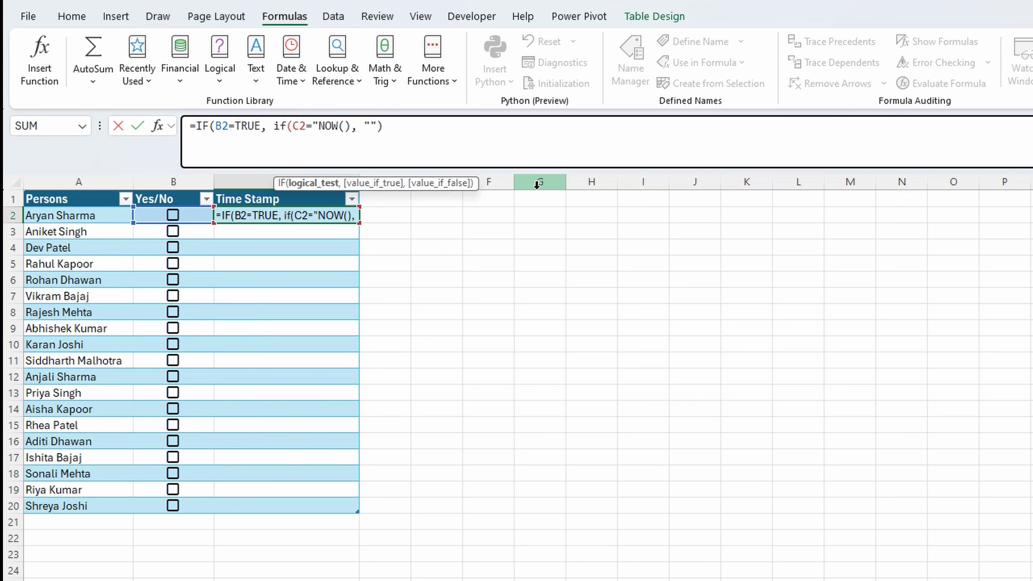
text(,)
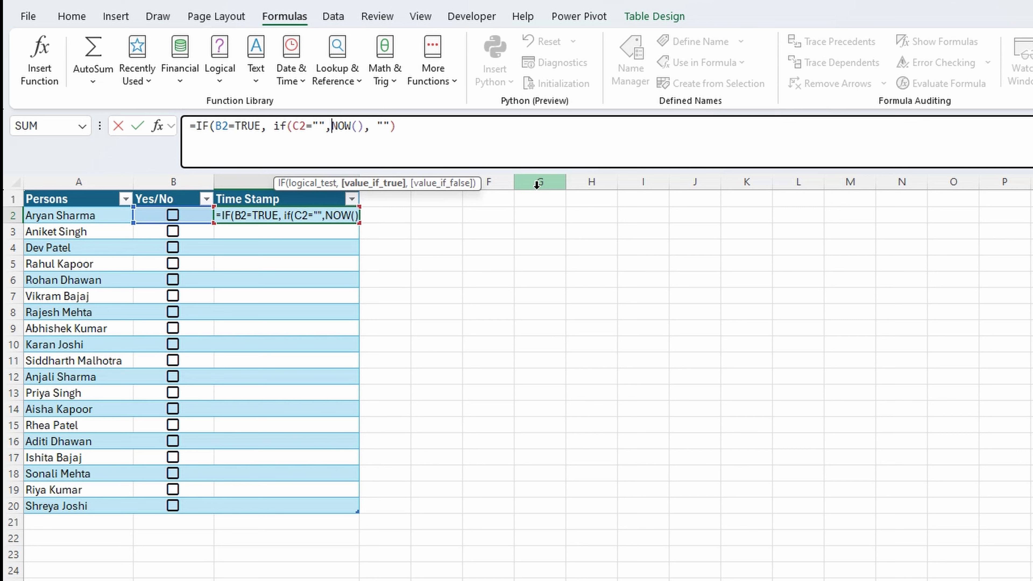
key(Right)
key(Right)
key(Right)
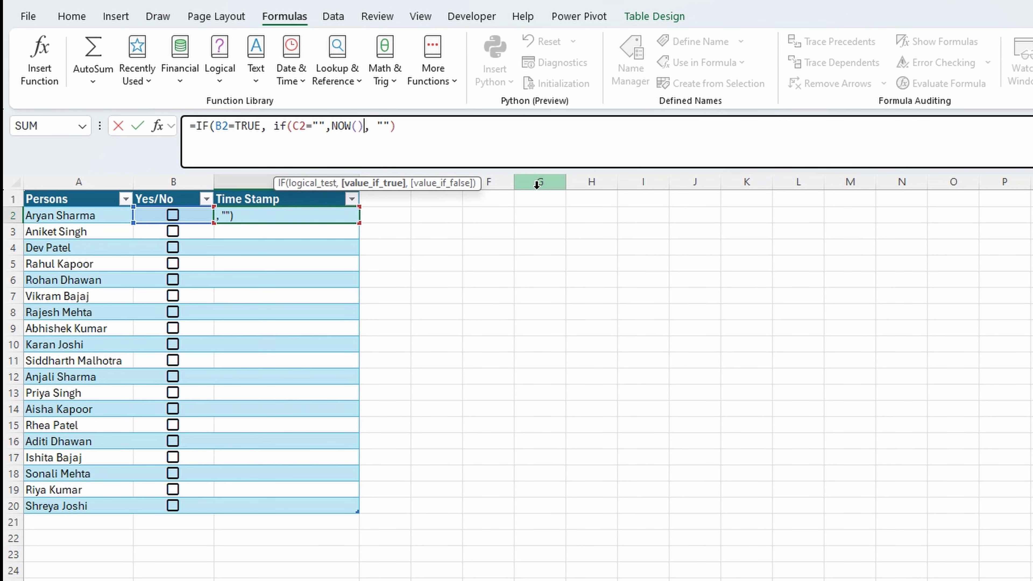
text(,)
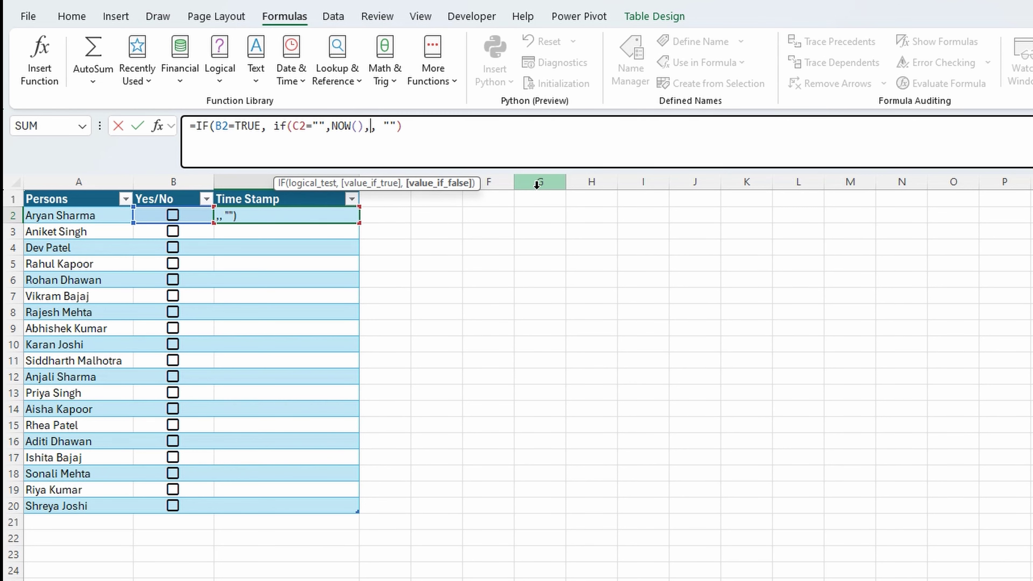
text(C2))
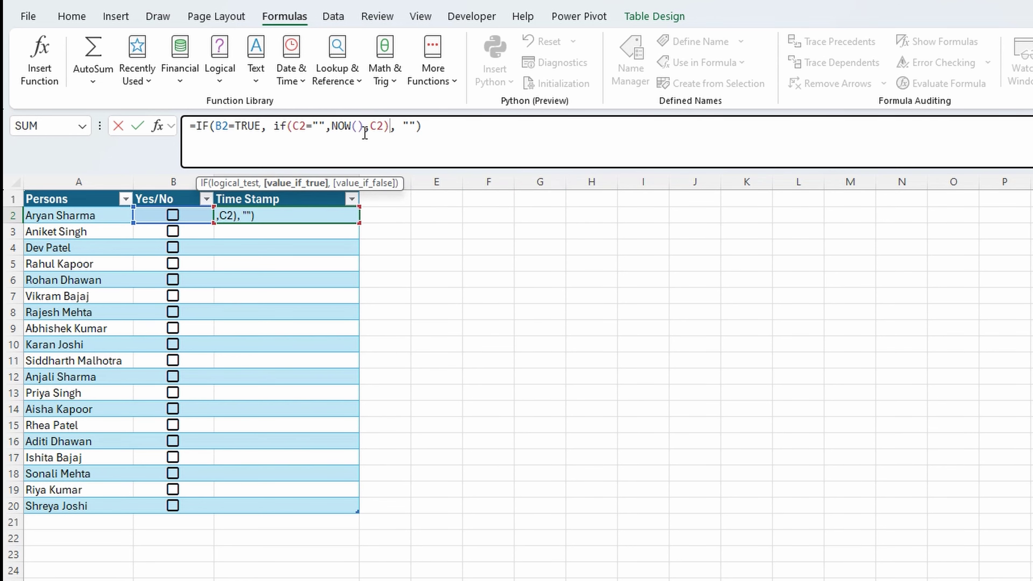
key(ctrl+Return)
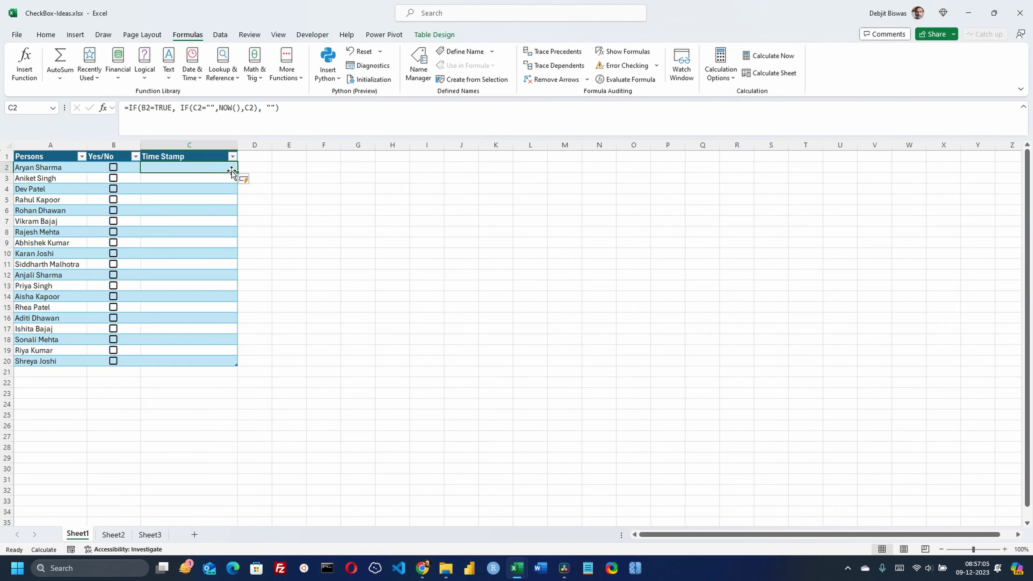
Step: Fill C2's timestamp formula down the whole Time Stamp column and check the copied rows
double_click(237, 172)
click(188, 188)
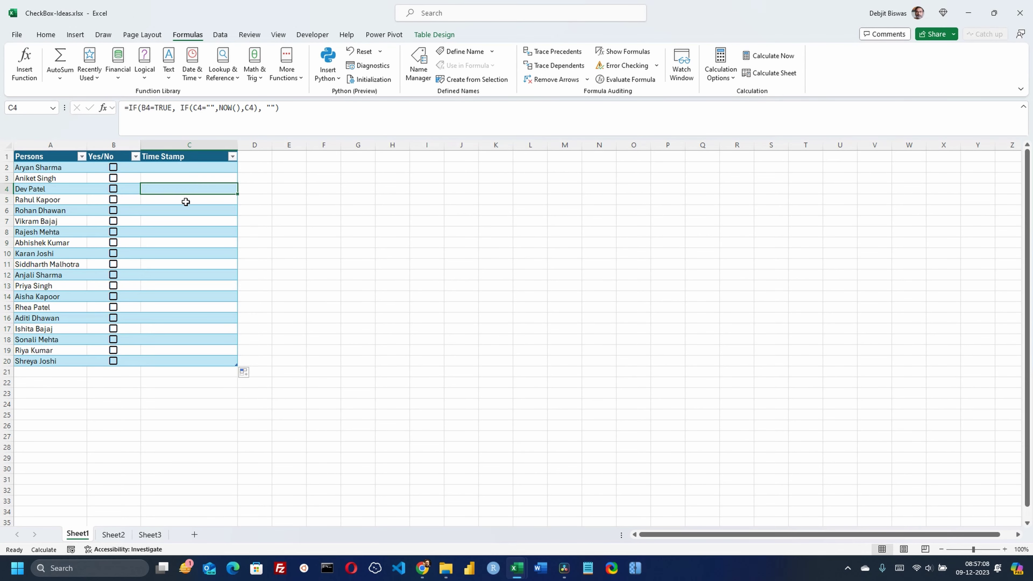
click(185, 200)
click(185, 228)
click(180, 244)
click(175, 170)
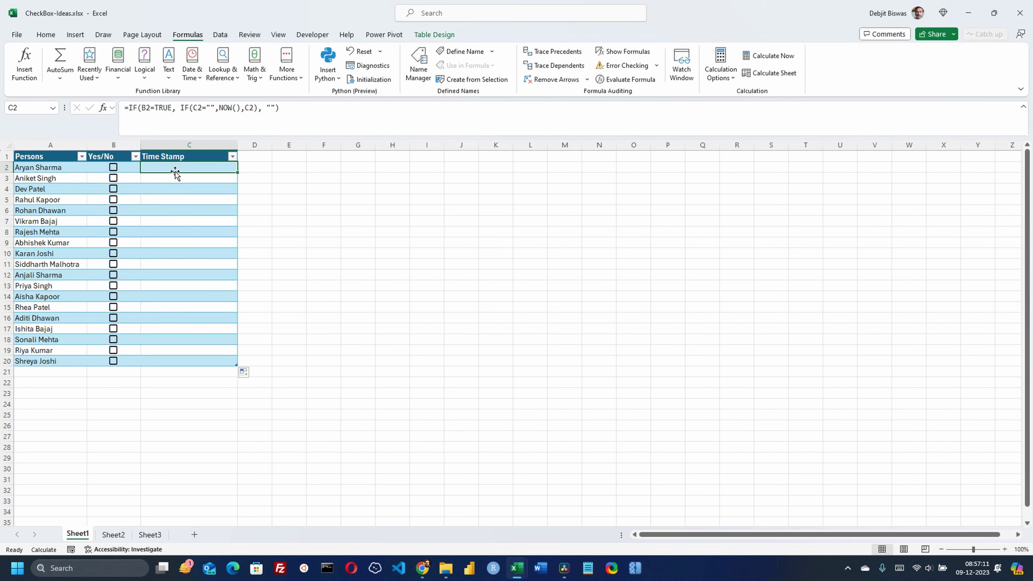
Step: Tick rows 2, 4, 7, 10 and 3, then recalculate to confirm their timestamps stay fixed
click(113, 168)
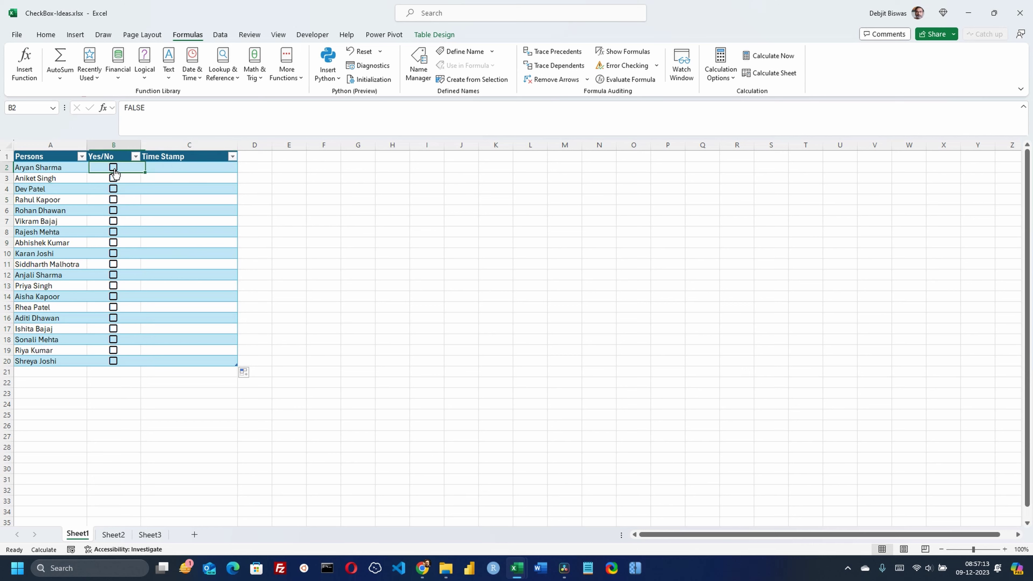
click(113, 189)
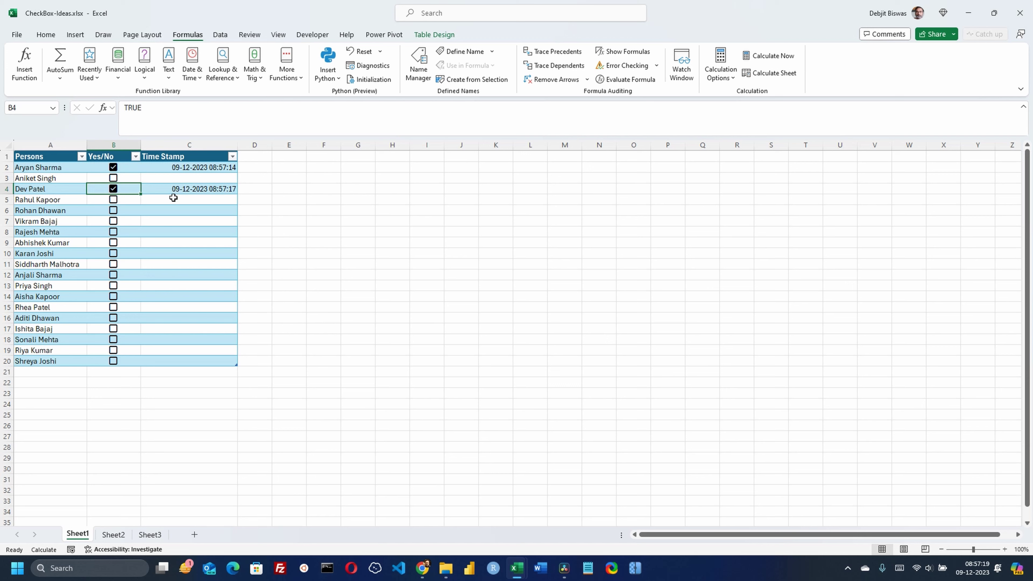
click(113, 221)
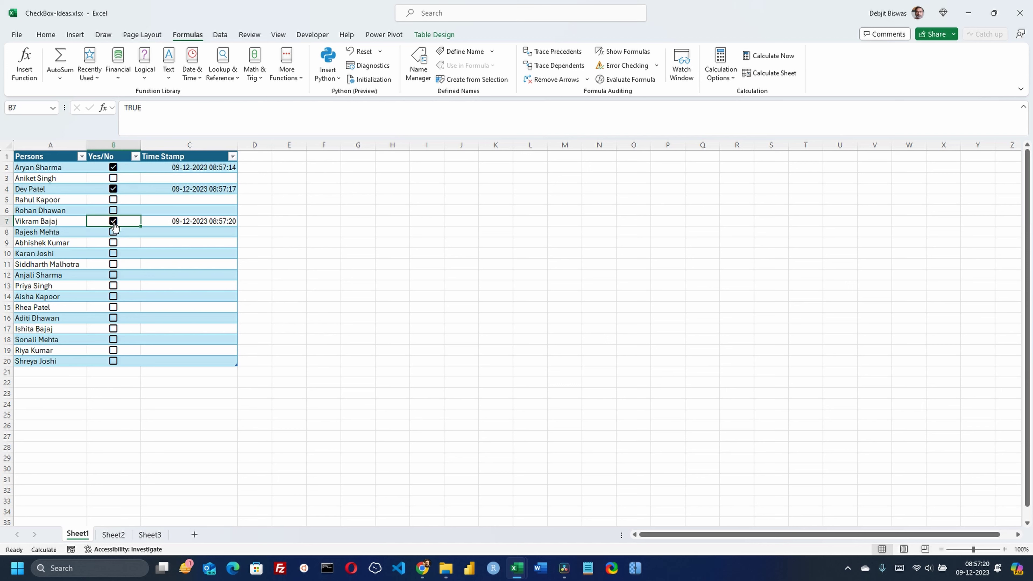
click(113, 253)
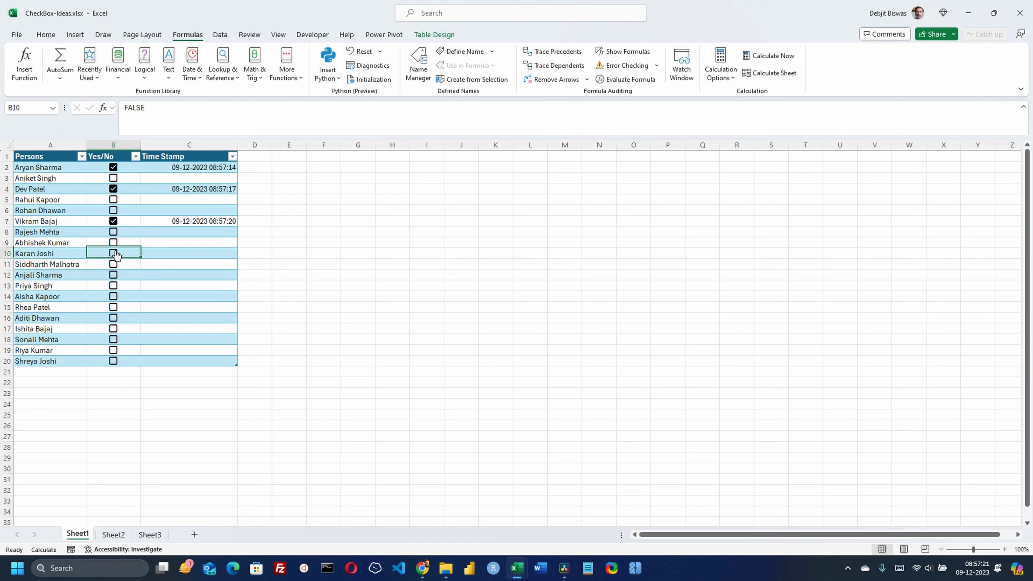
click(113, 179)
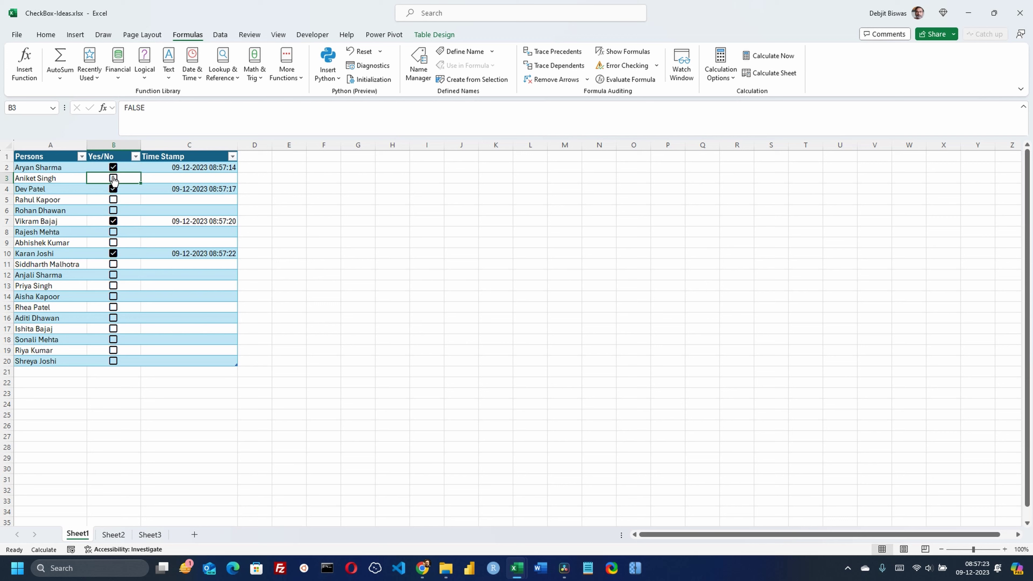
click(774, 57)
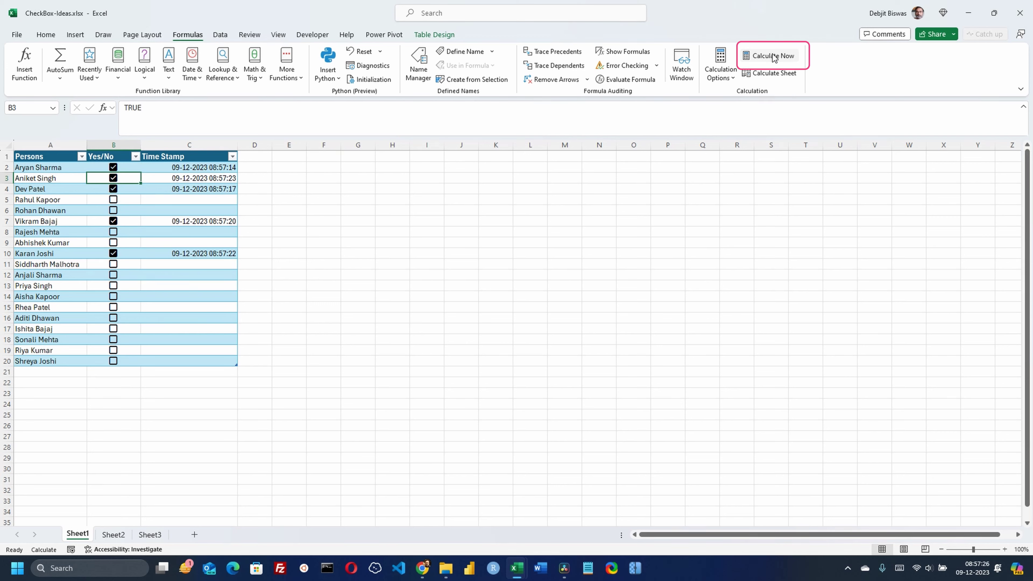
click(191, 166)
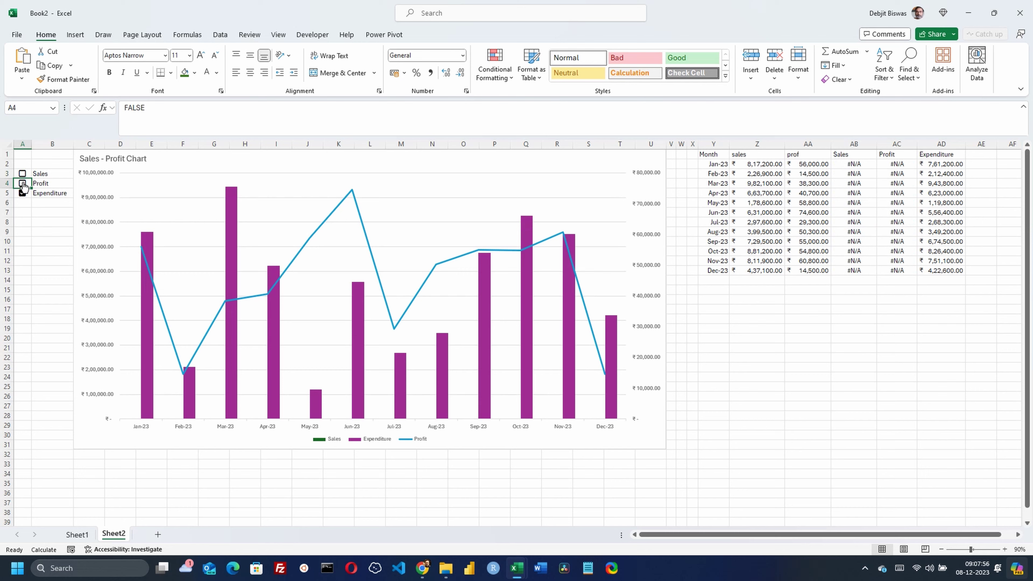
Step: Toggle the Profit, Expenditure and Sales checkboxes to show all three series, then paste the Month/sales/prof data
click(22, 183)
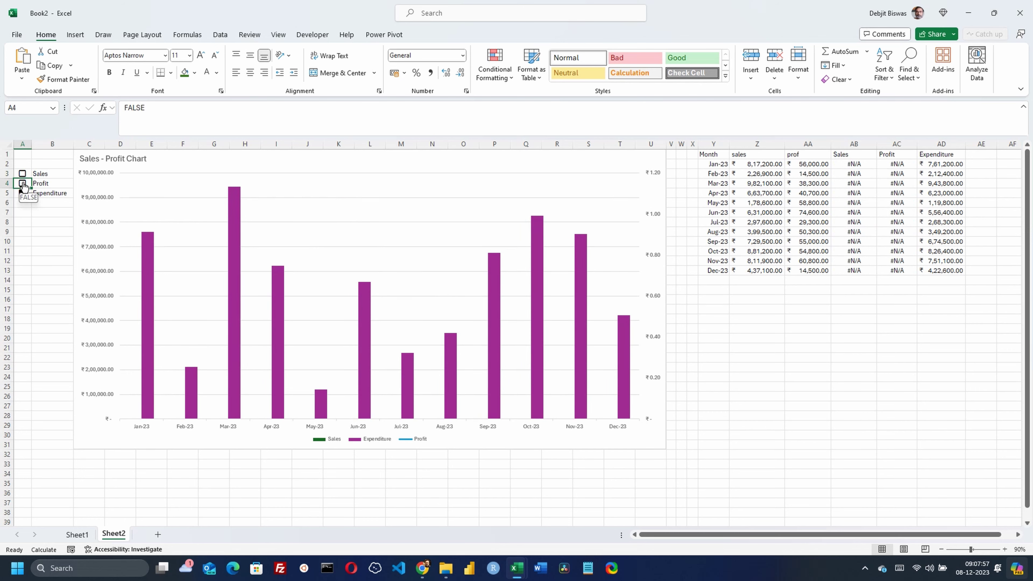
click(23, 183)
click(23, 193)
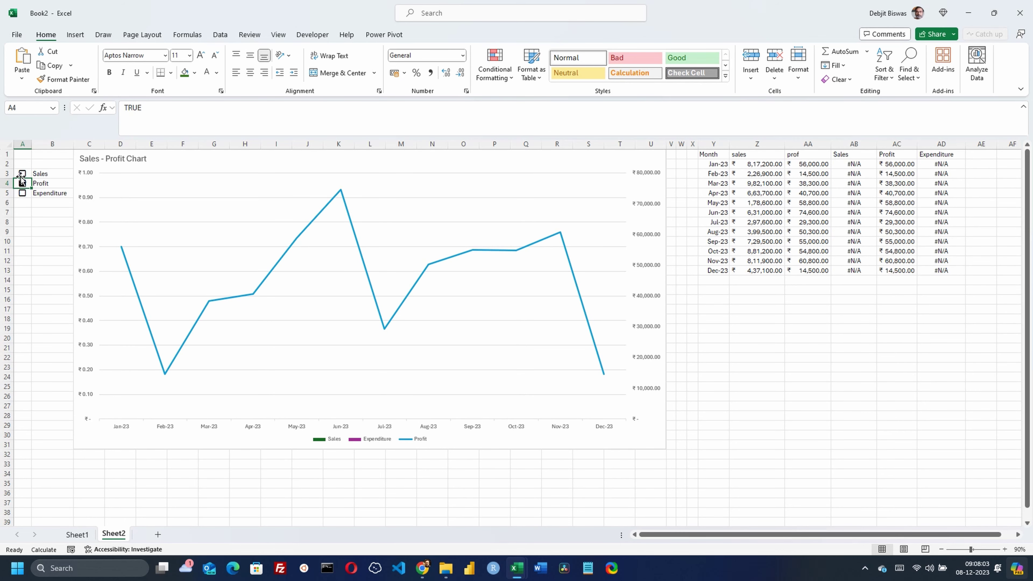
click(22, 173)
click(23, 193)
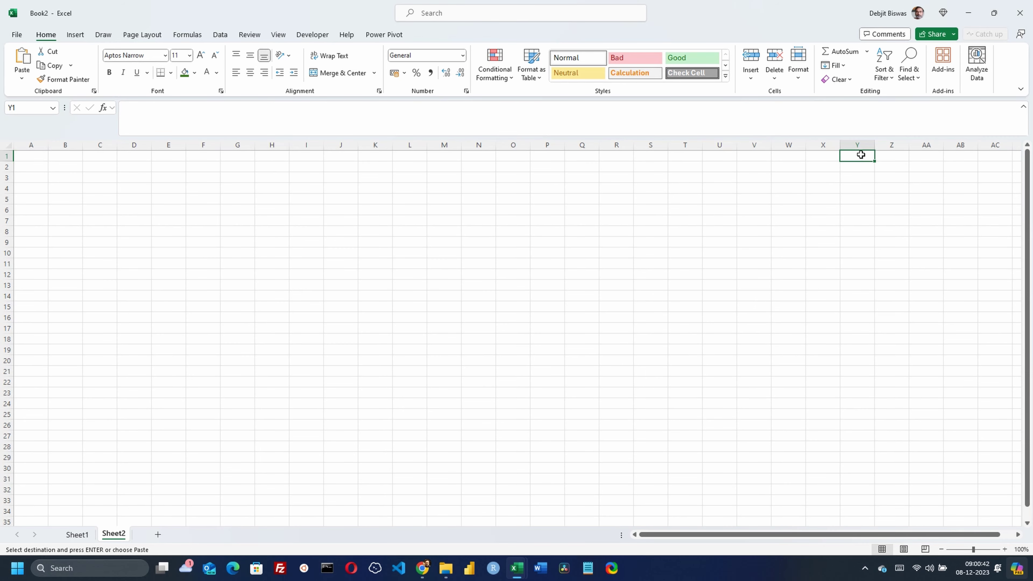
text(Month	sales	prof Jan-23	#######	####### Feb-23	#######	####### Mar-23	#######	####### Apr-23	#######	####### May-23	#######	####### Jun-23	#######	####### Jul-23	#######	####### Aug-23	#######	####### Sep-23	#######	####### Oct-23	#######	####### Nov-23	#######	####### Dec-23	#######	#######)
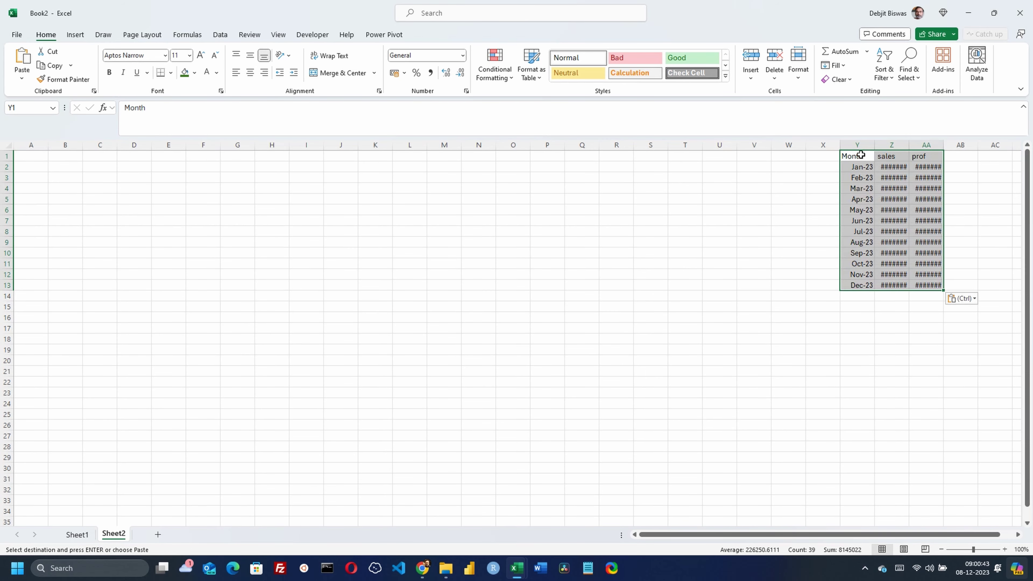
Step: Widen the sales column so its ₹ values display, then select A3:A5 for checkboxes
drag(909, 144, 987, 144)
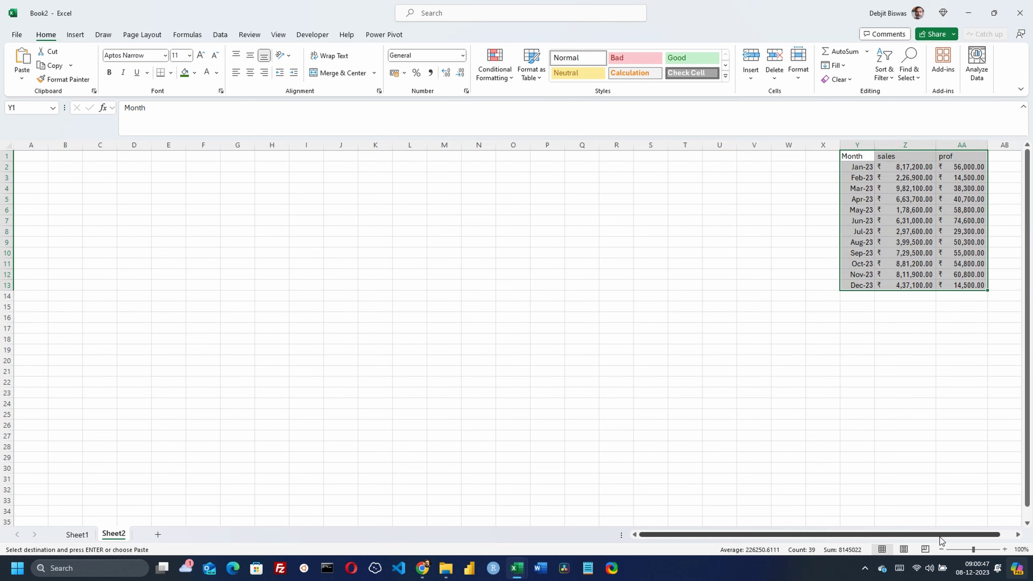
drag(939, 537, 952, 536)
click(687, 196)
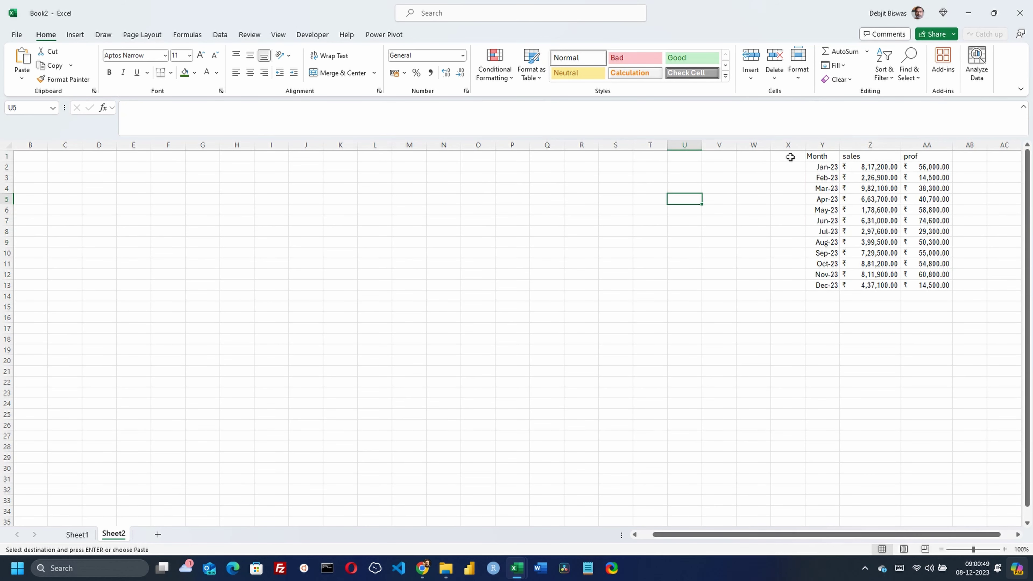
click(815, 157)
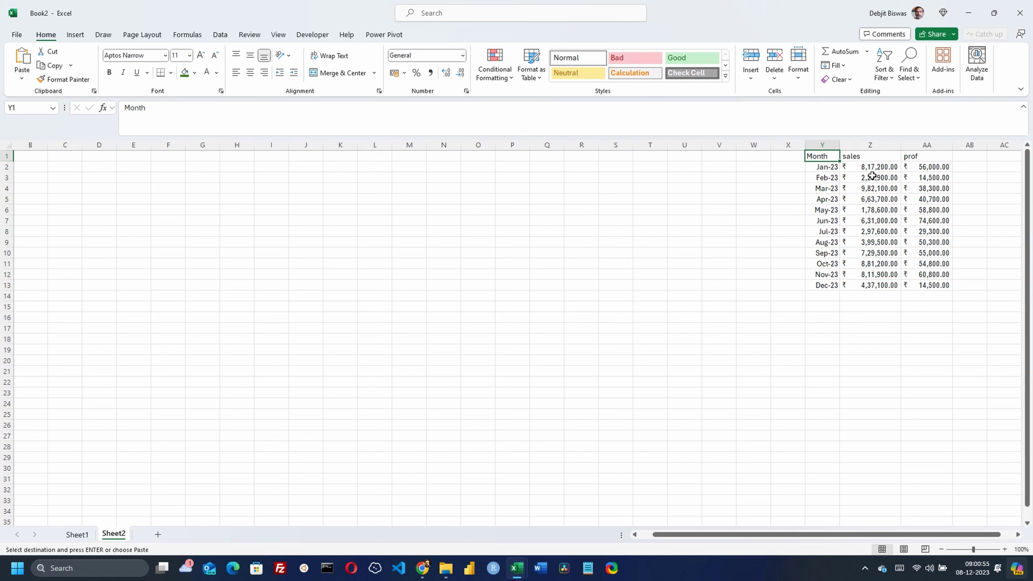
scroll(964, 155, left, 1)
drag(23, 177, 23, 199)
click(75, 34)
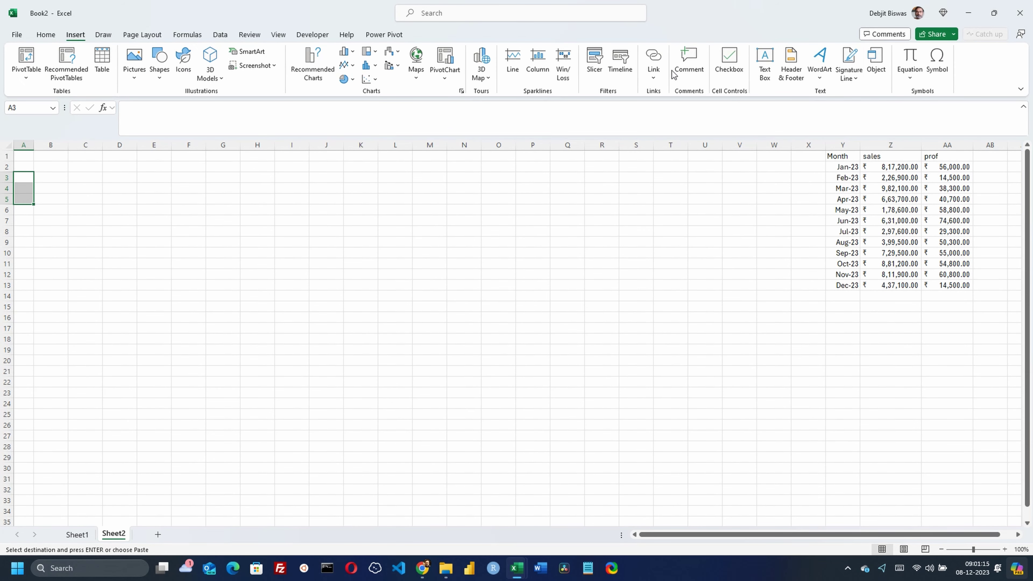
Step: Insert checkboxes in A3:A5 and label them Sales, Profit and Expenditure in B3:B5
click(729, 61)
click(51, 180)
text(Sales)
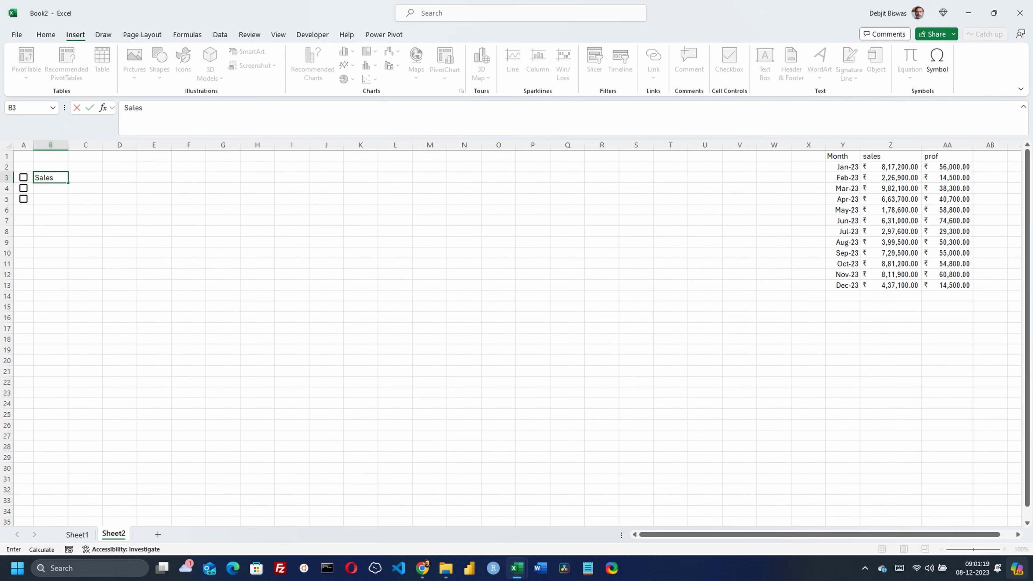
click(55, 187)
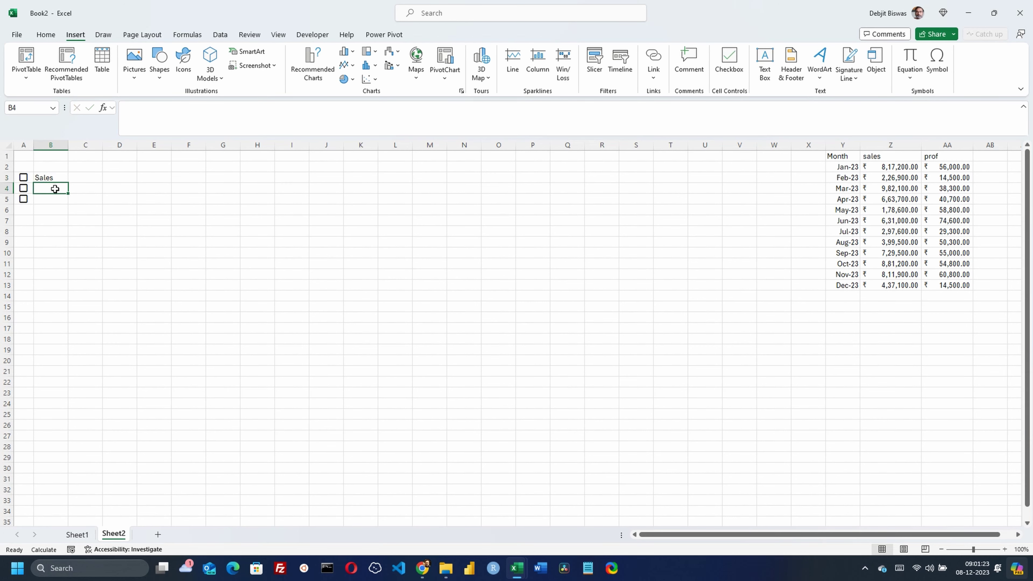
text(Profit)
click(58, 199)
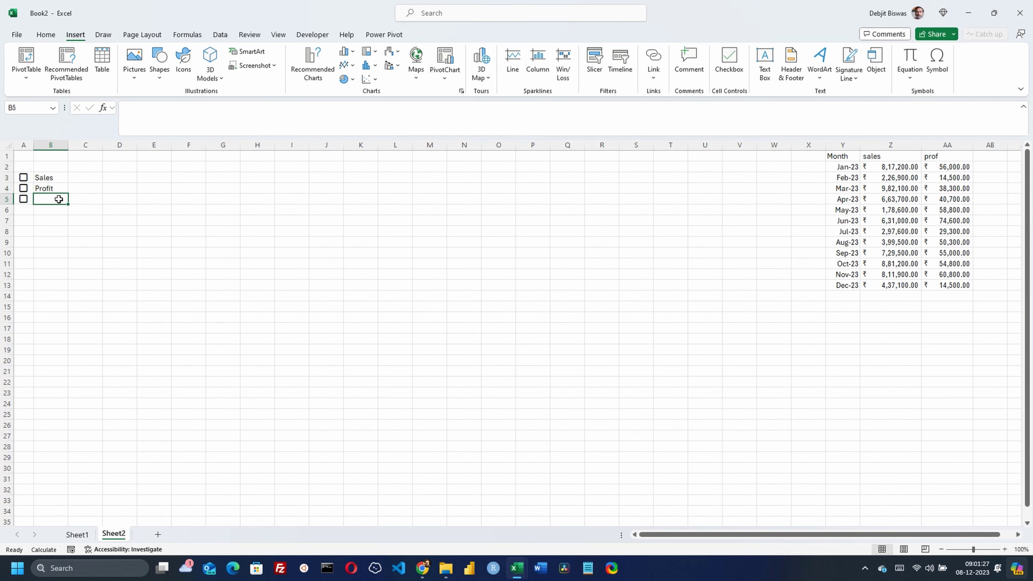
text(Expe)
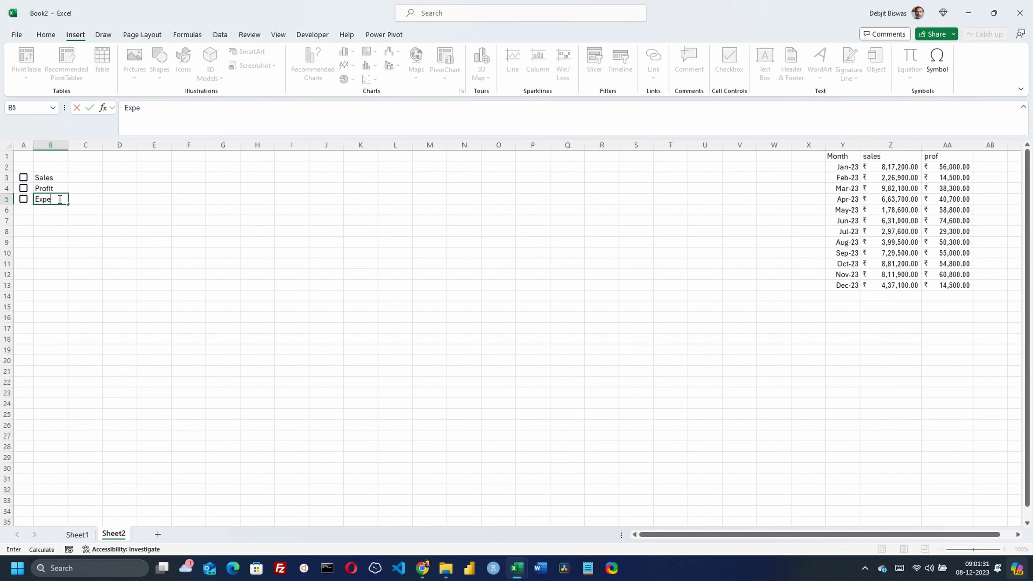
text(nditure)
Step: Autofit column B to the Expenditure label and select AB1 for a new heading
click(62, 143)
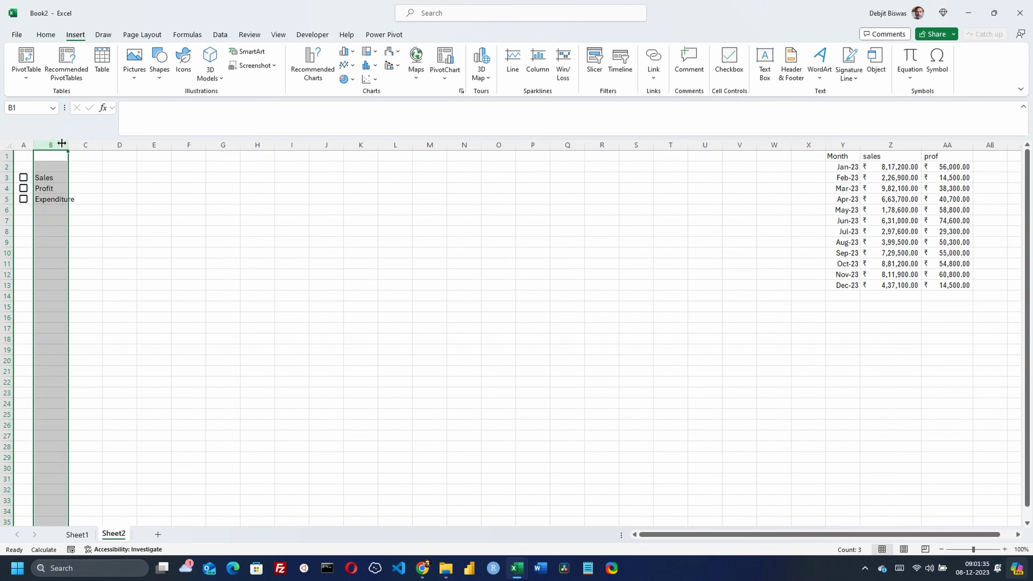
double_click(70, 142)
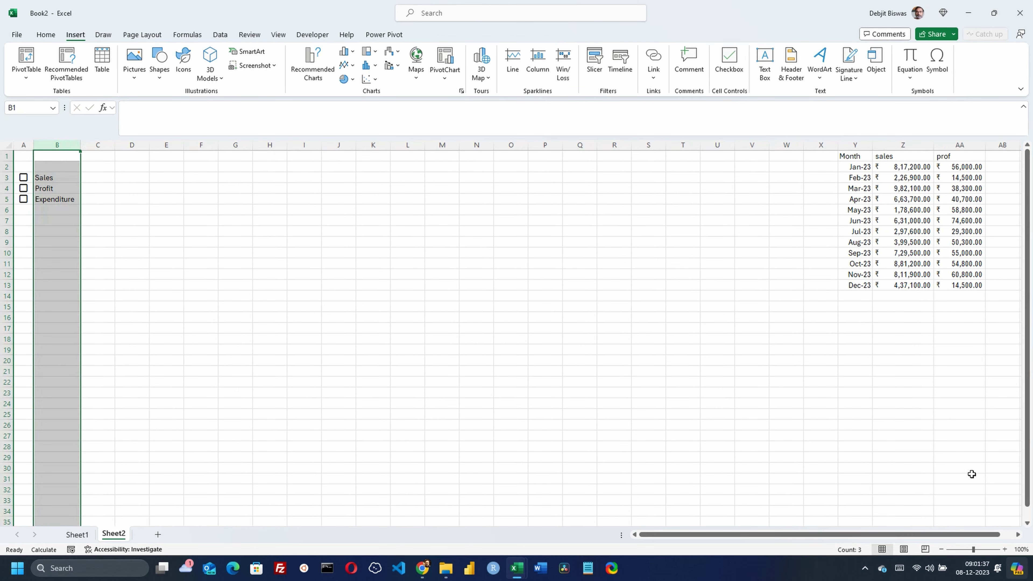
drag(940, 534, 953, 534)
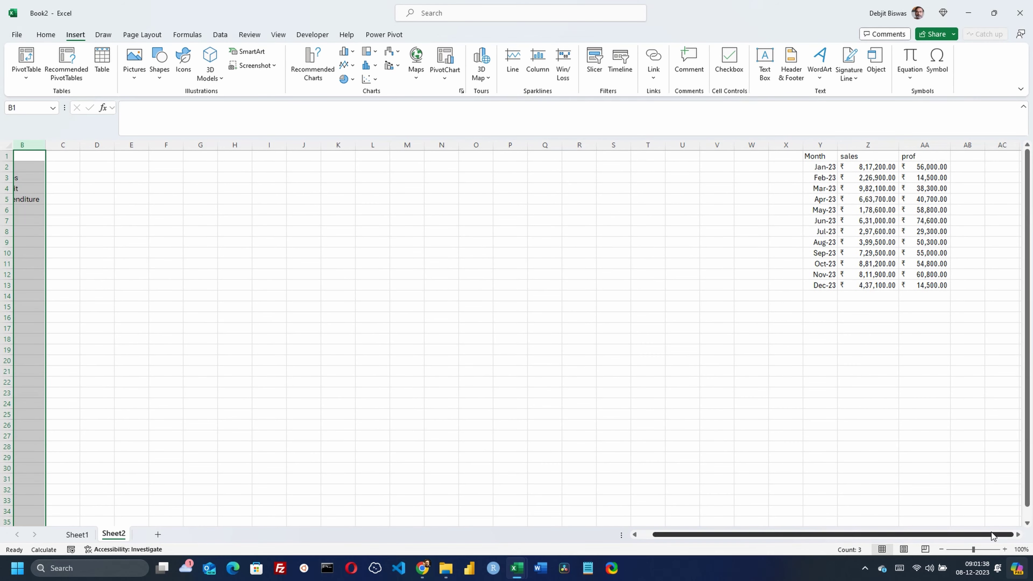
click(964, 175)
Step: Head AB1 'Sales' and enter =IF(A3=TRUE,Z2,NA()) in AB2
text(Sales)
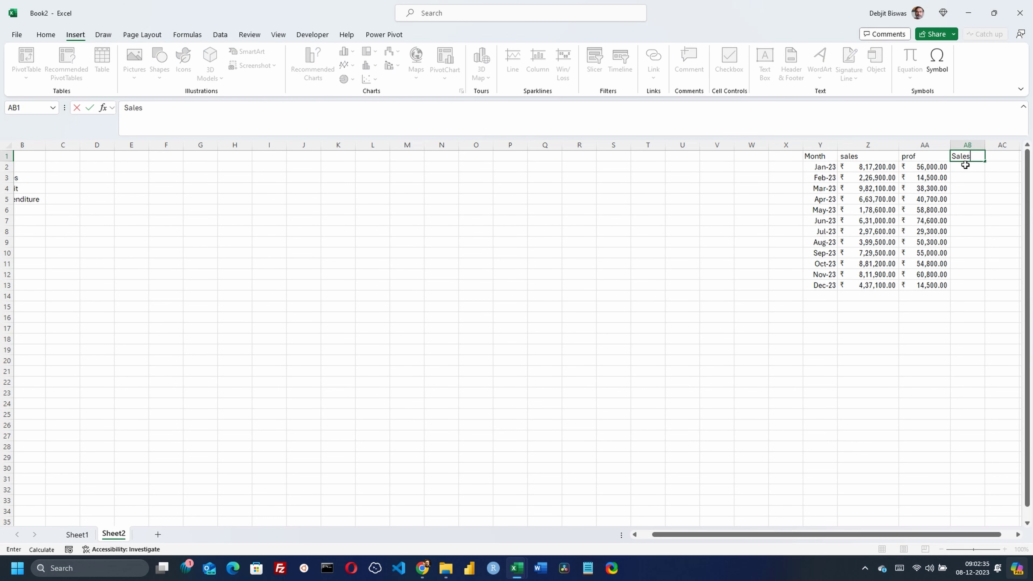
key(Return)
click(608, 119)
text(=IF)
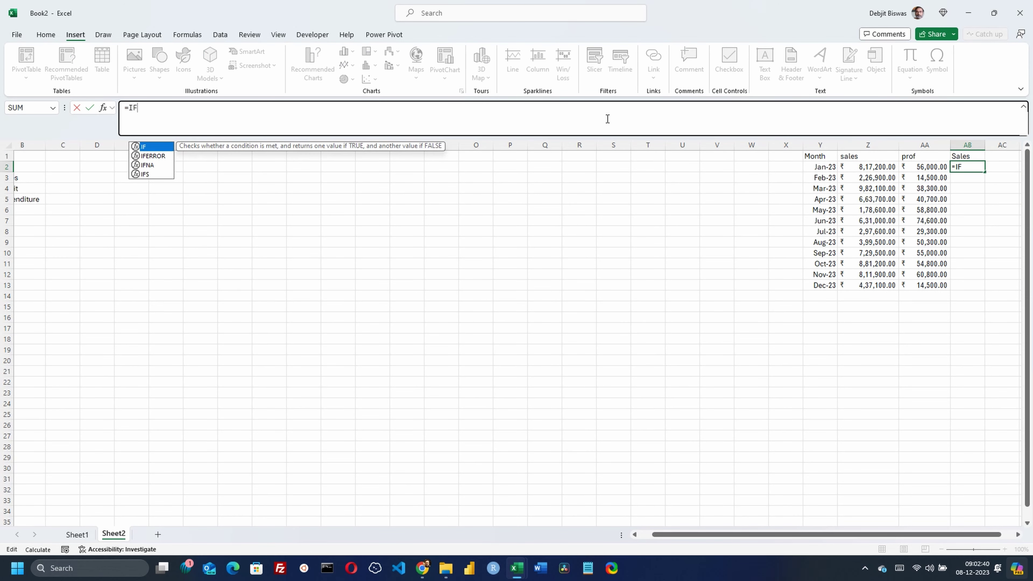
text(()
drag(681, 536, 733, 539)
text(A)
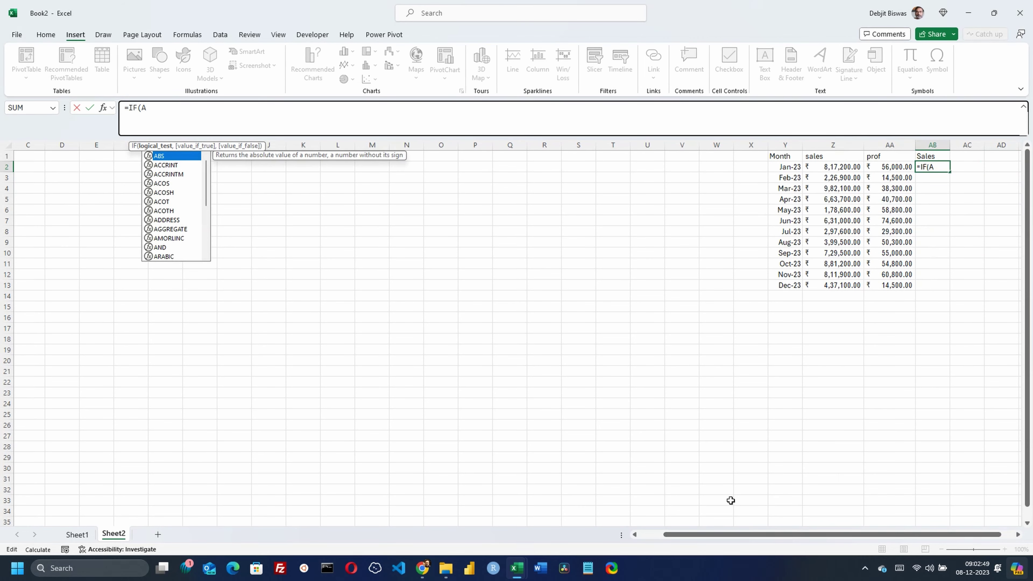
text(3=TRUE,)
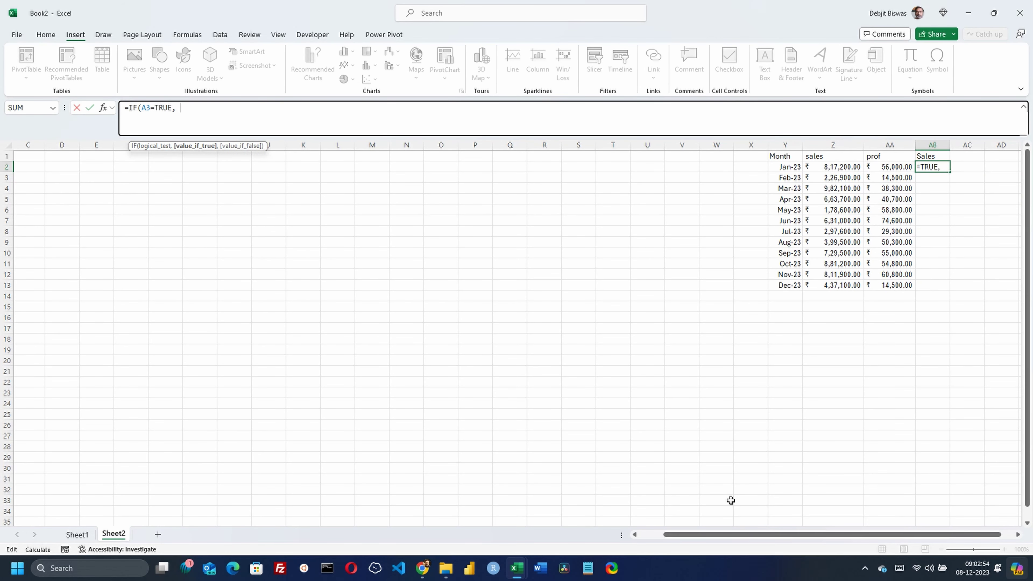
click(817, 170)
text(,)
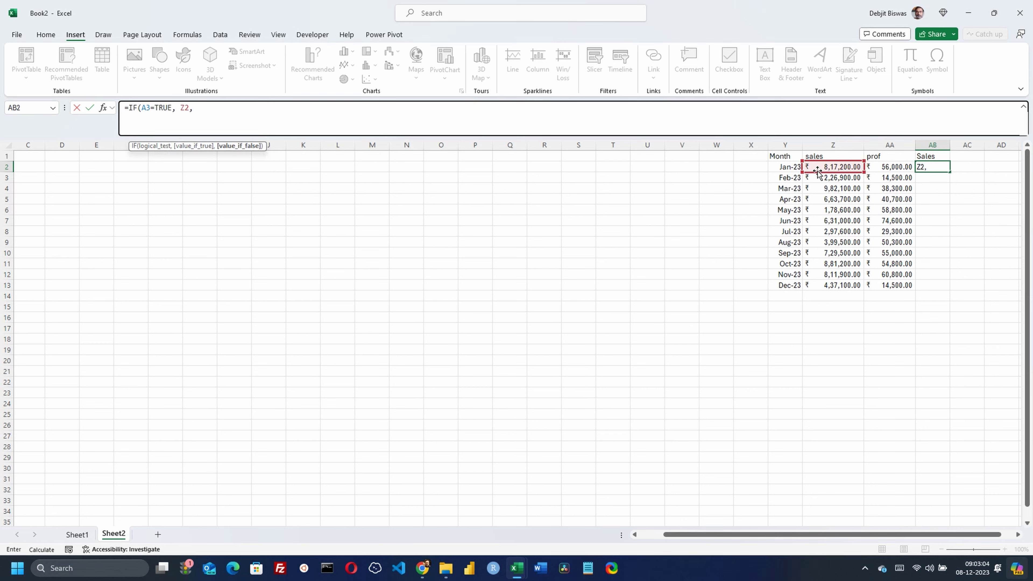
text( na()))
key(Return)
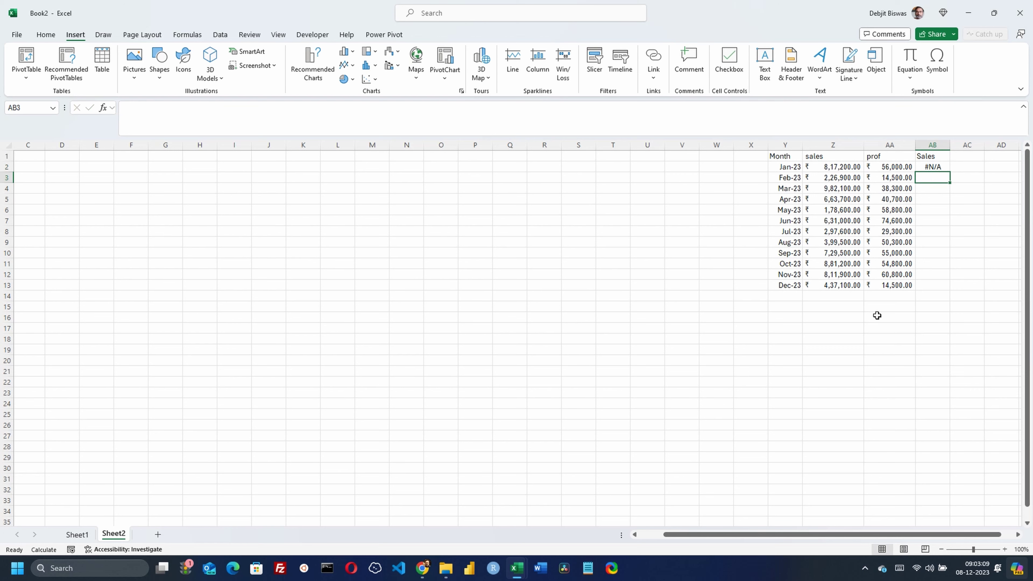
Step: Lock the row as A$3, fill the Sales formula down to AB13, and test the Sales checkbox
click(932, 167)
double_click(949, 172)
click(144, 107)
text($3=TRUE, Z2, NA()))
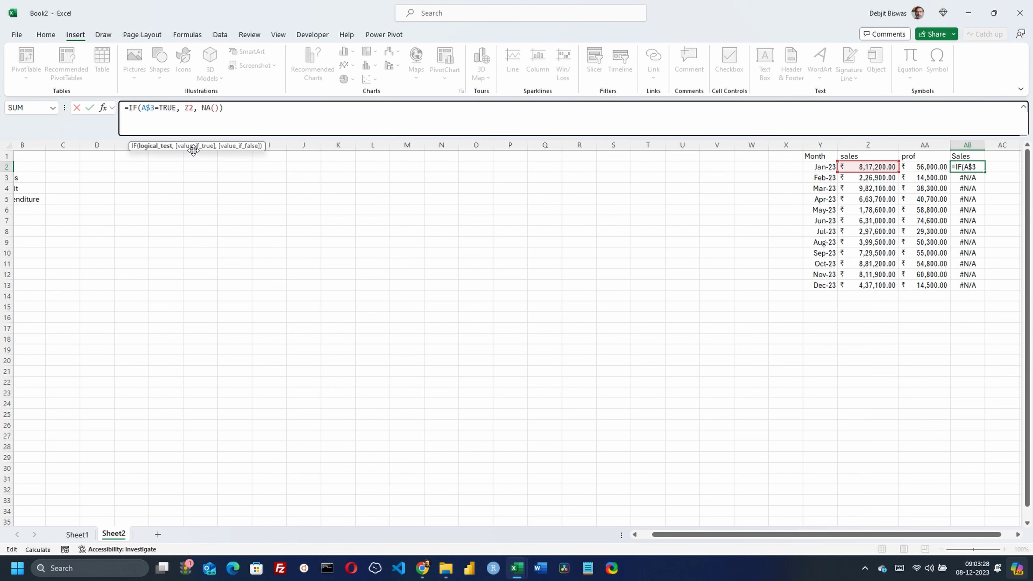
key(ctrl+Return)
drag(683, 534, 669, 534)
click(23, 177)
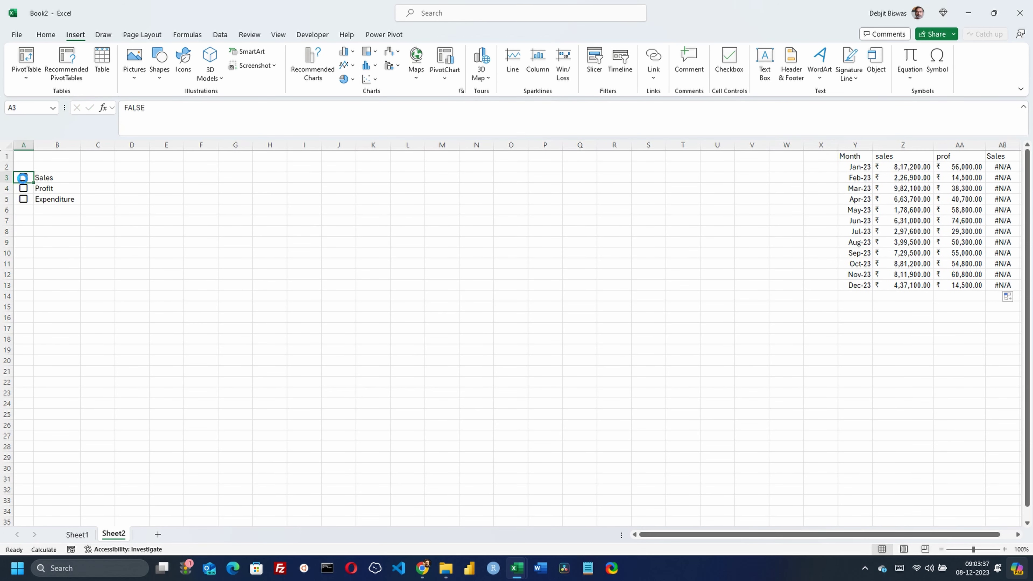
click(23, 177)
drag(803, 144, 782, 142)
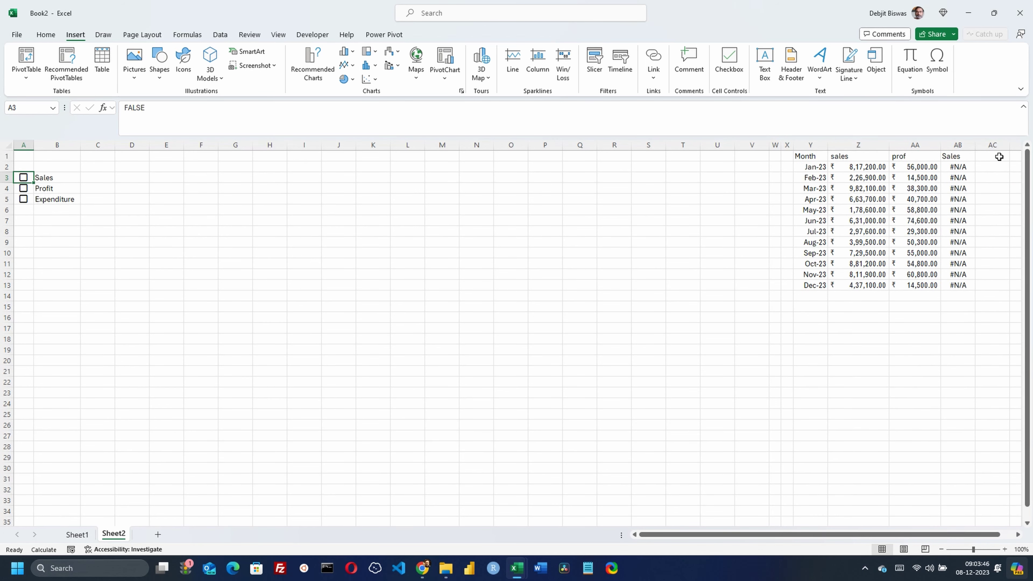
Step: Head AC1 'Profit' and paste AB2's Sales formula into AC2
click(995, 156)
text(Profit)
key(Return)
click(385, 120)
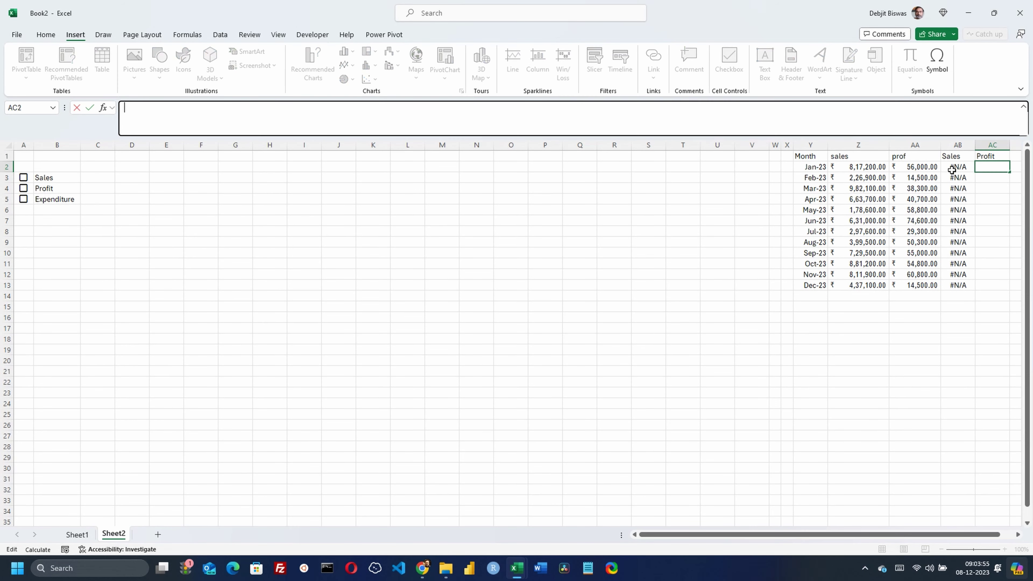
double_click(953, 167)
key(ctrl+a)
key(Escape)
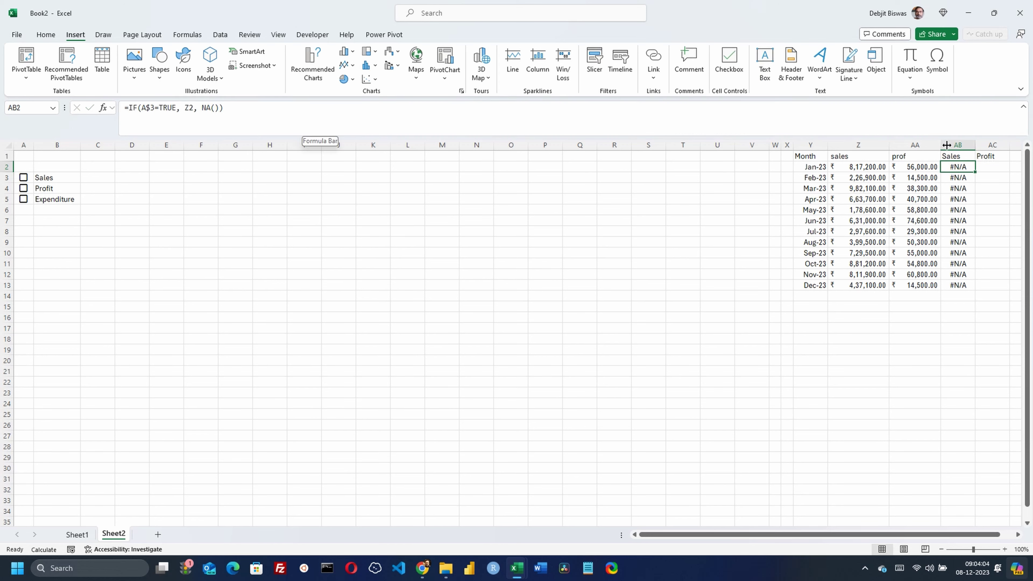
key(Right)
key(ctrl+v)
Step: Adapt AC2 to =IF(A$4=TRUE,AA2,NA()), fill it down to AC13, and narrow column V
text(4)
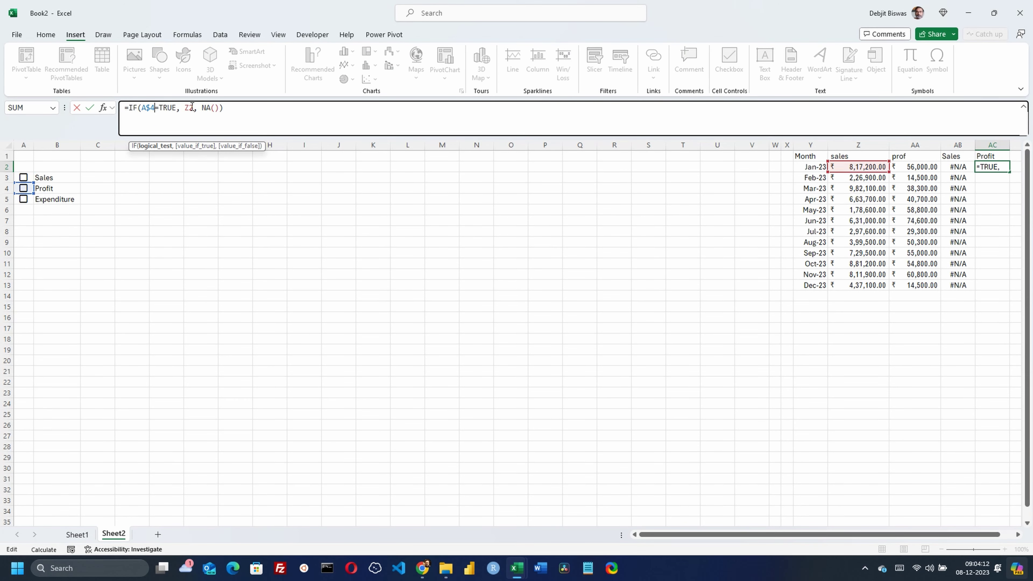
key(Right)
key(Right)
key(Right)
key(Right)
key(Right)
key(Right)
key(Right)
key(Delete)
text(AA)
click(235, 107)
key(ctrl+Return)
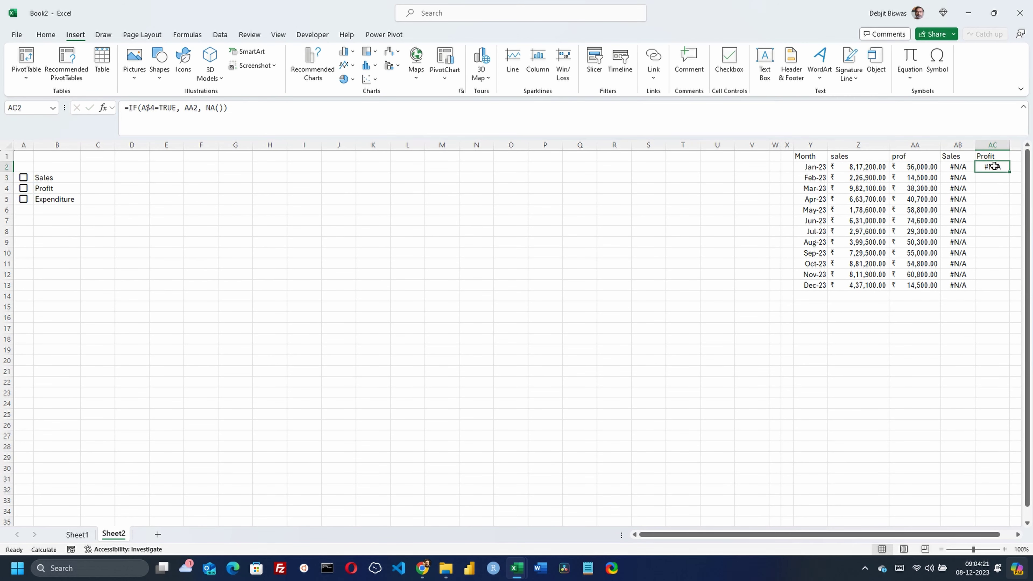
double_click(1008, 171)
click(21, 189)
drag(769, 144, 745, 145)
click(1001, 156)
Step: Head AD1 'Expenditure' and fill =IF(A$5=TRUE, Z2 - AA2, NA()) down to AD13
text(Expend)
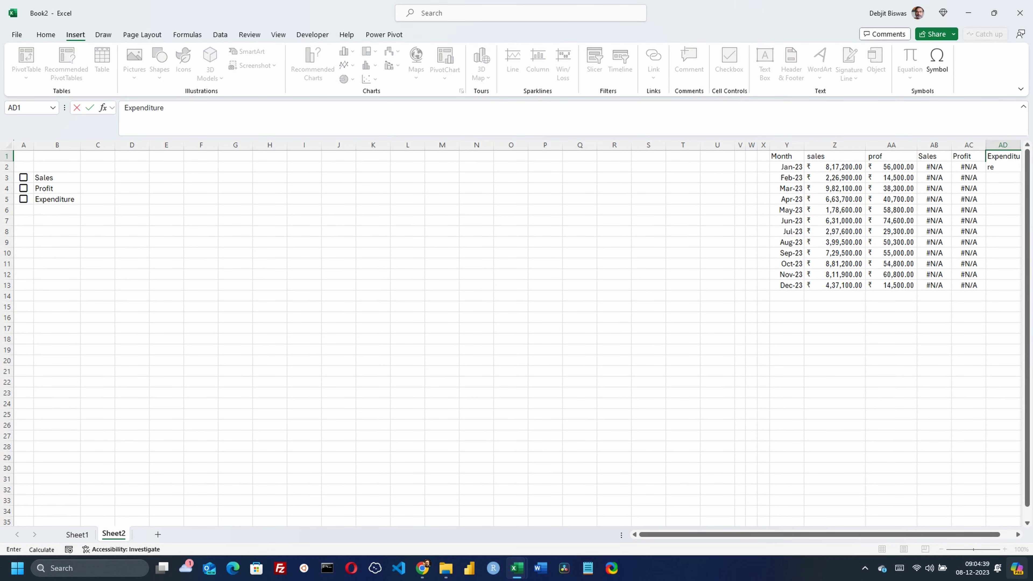
text(iture)
key(Return)
scroll(939, 157, down, 1)
click(538, 134)
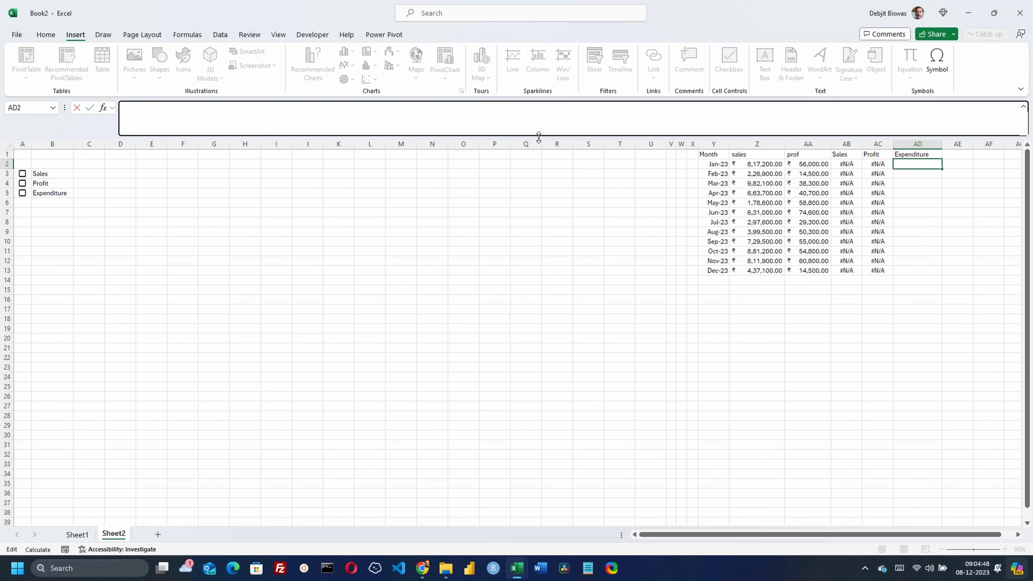
key(ctrl+v)
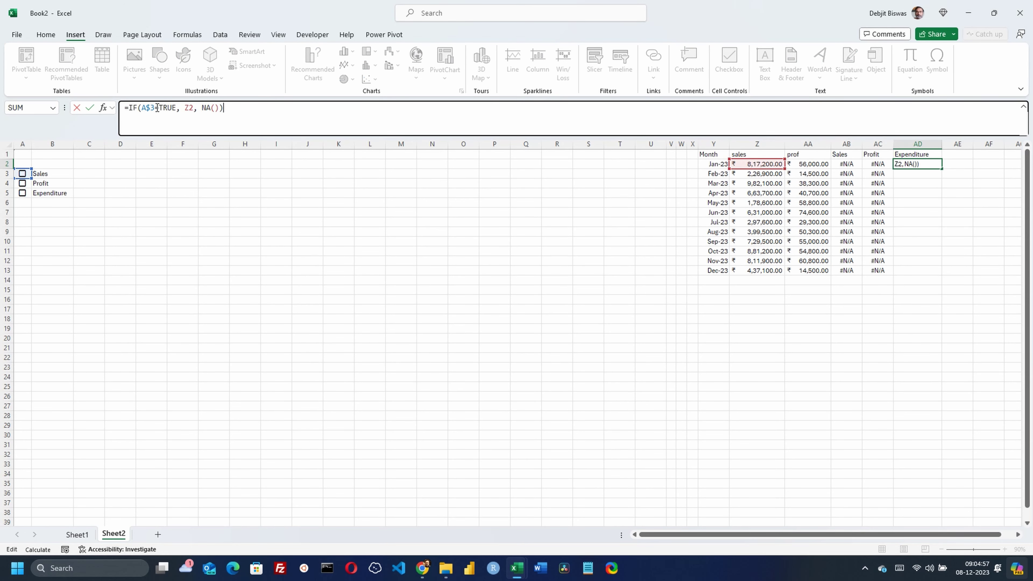
click(193, 108)
text(- )
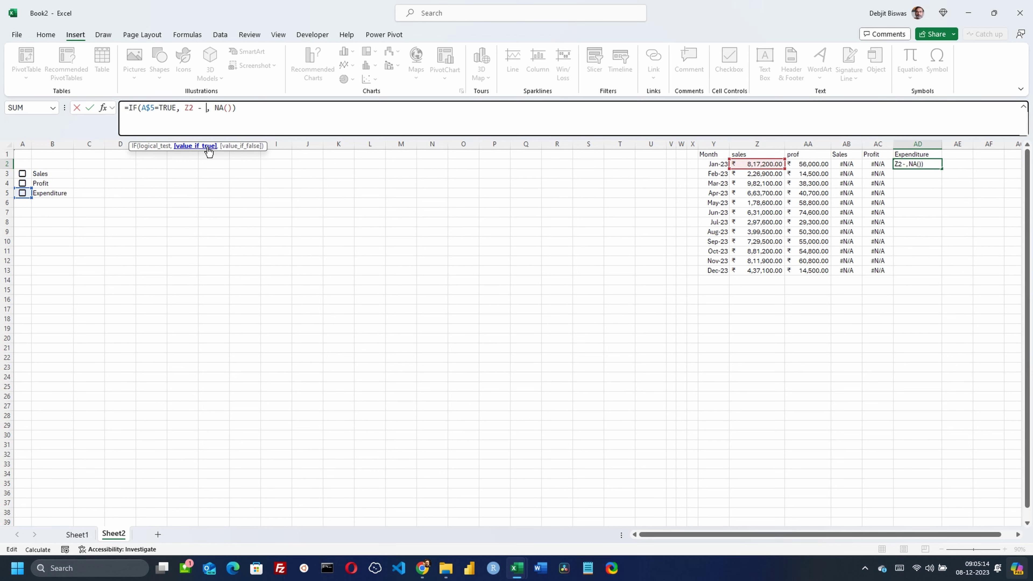
text(AA2)
key(ctrl+Return)
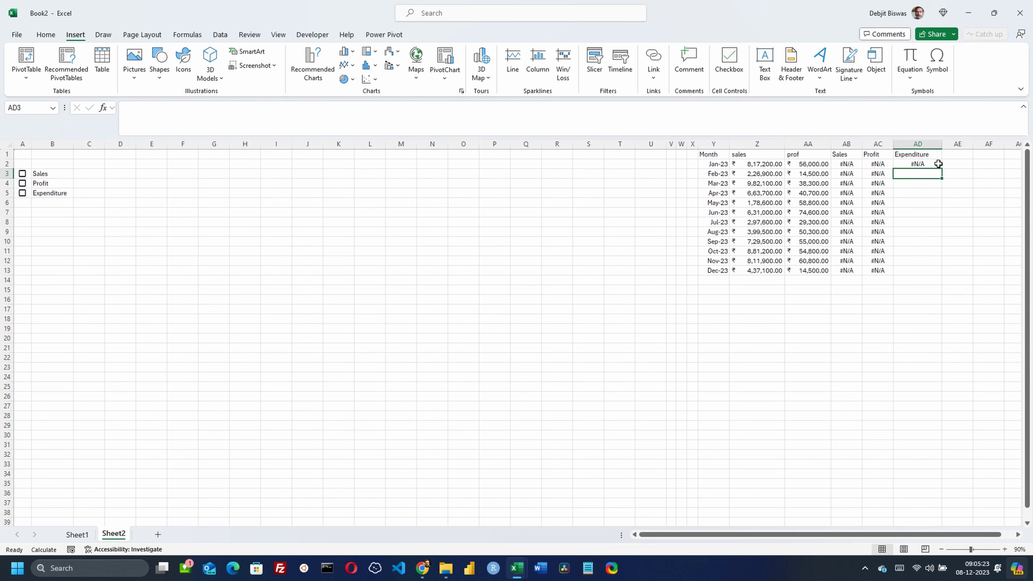
drag(942, 170, 902, 271)
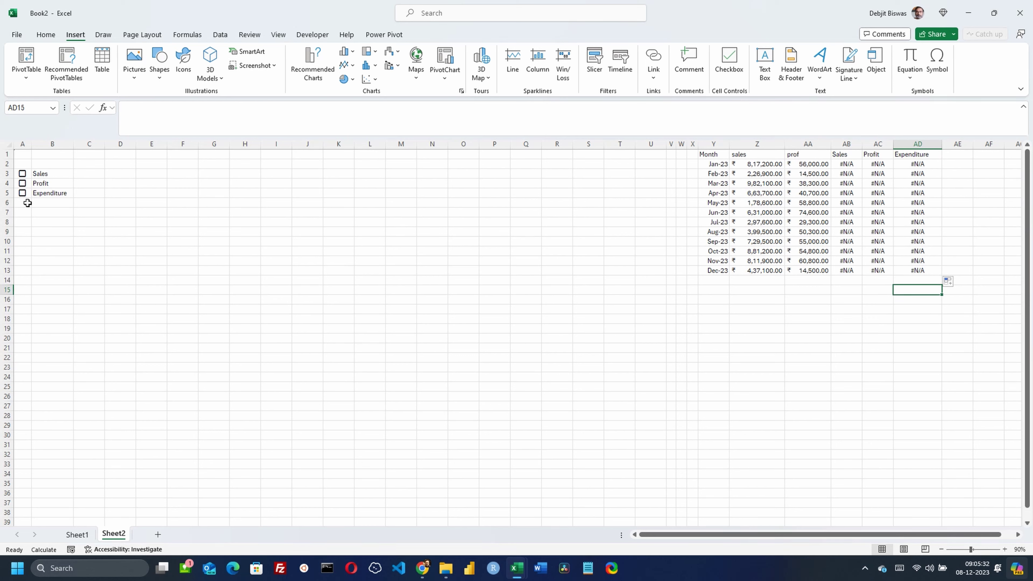
Step: Toggle the Expenditure and Profit checkboxes on and off to test the formulas
click(22, 193)
click(22, 193)
click(22, 184)
click(22, 183)
Step: Tick all three checkboxes and give columns AB:AD the ₹ English (India) accounting format
click(28, 175)
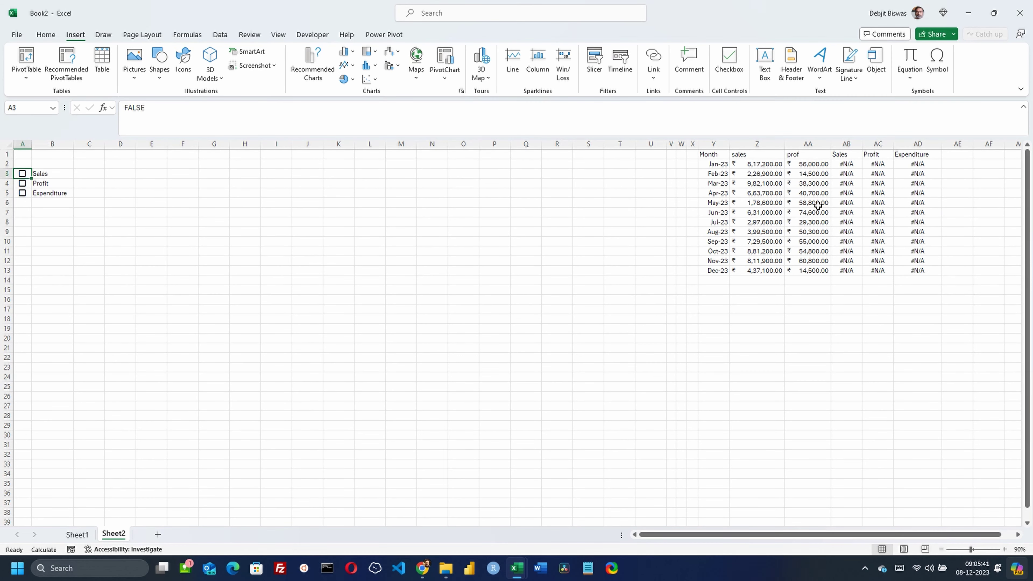
click(23, 173)
click(22, 183)
click(23, 193)
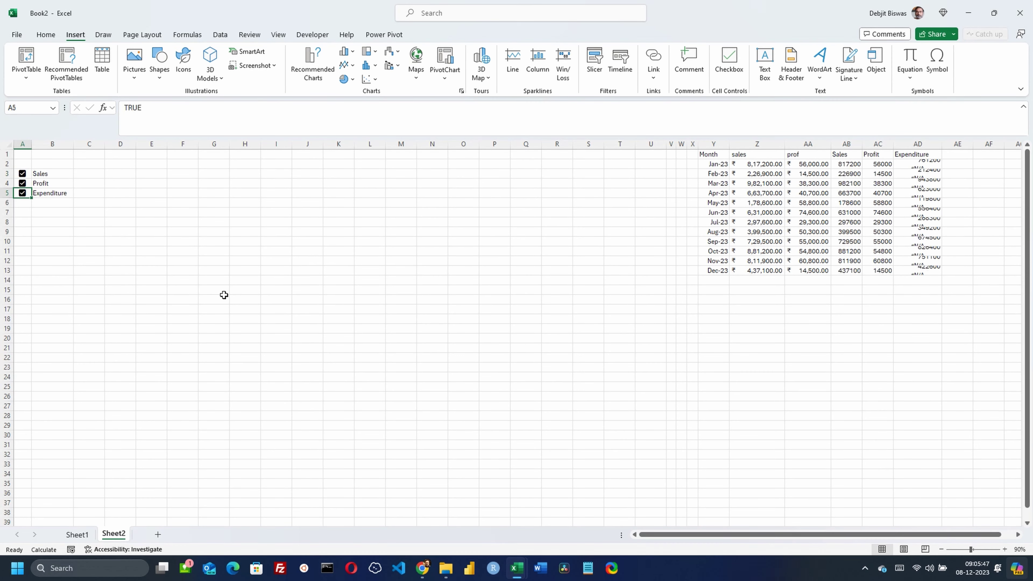
drag(846, 144, 917, 144)
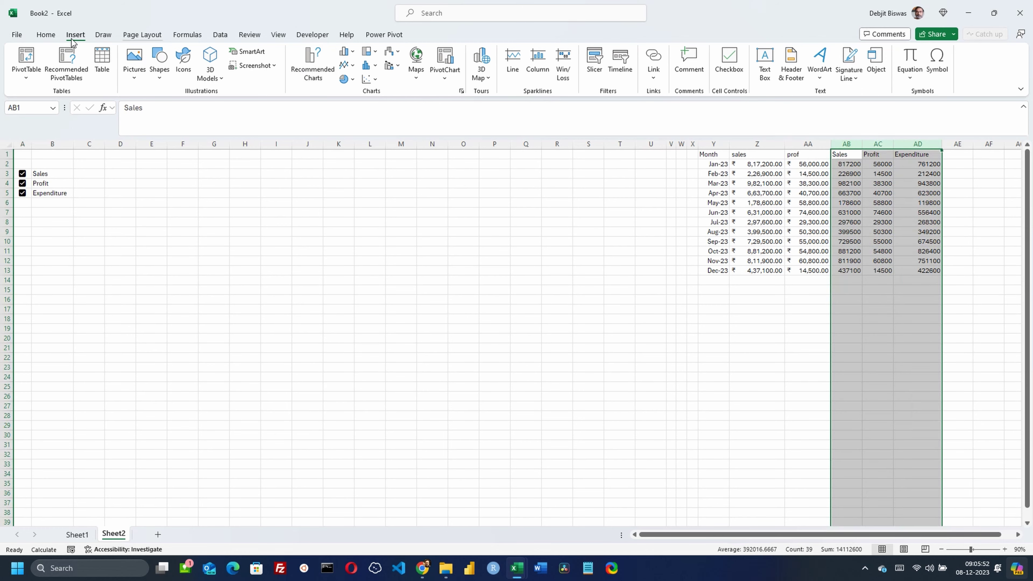
click(46, 34)
click(404, 73)
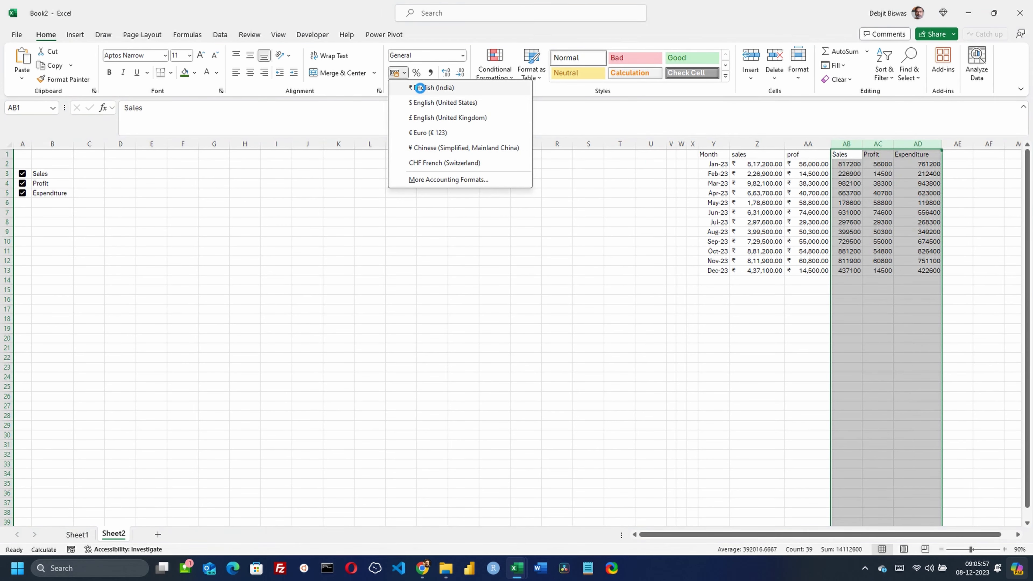
click(417, 88)
click(853, 299)
click(716, 280)
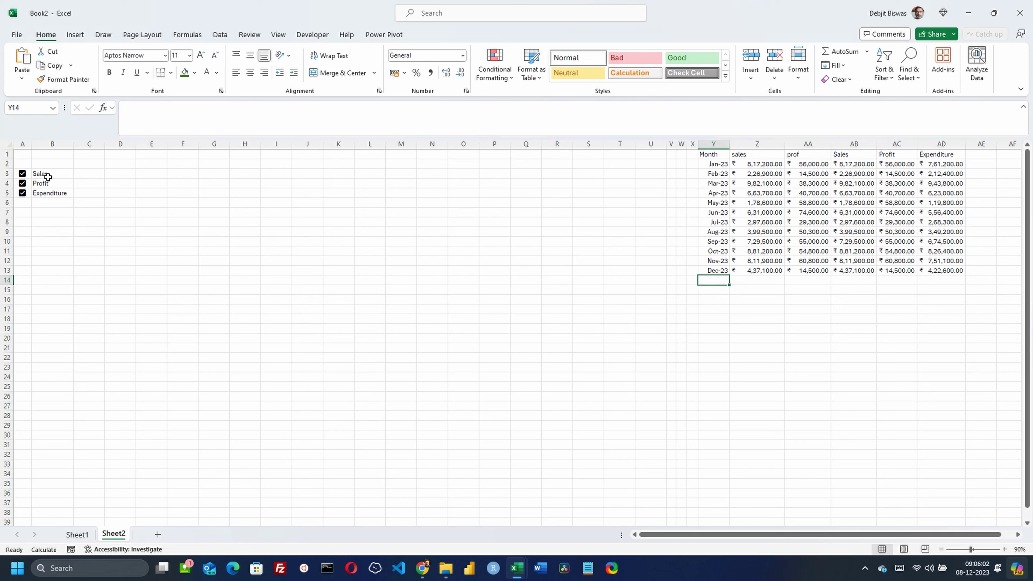
Step: Insert a combo chart of Y1:AD13 and move it beside the checkboxes at top-left
drag(712, 154, 960, 270)
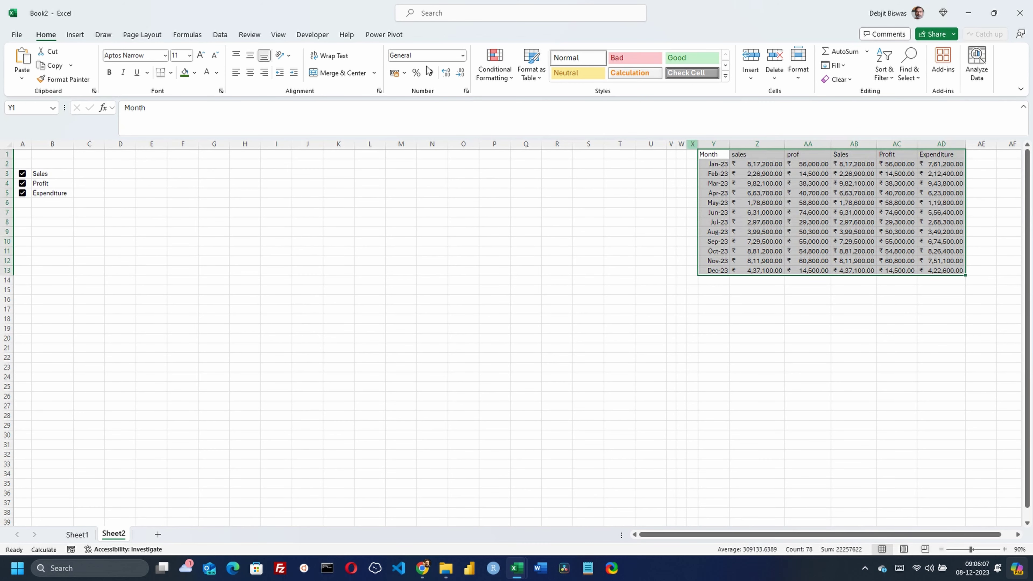
click(76, 35)
click(393, 65)
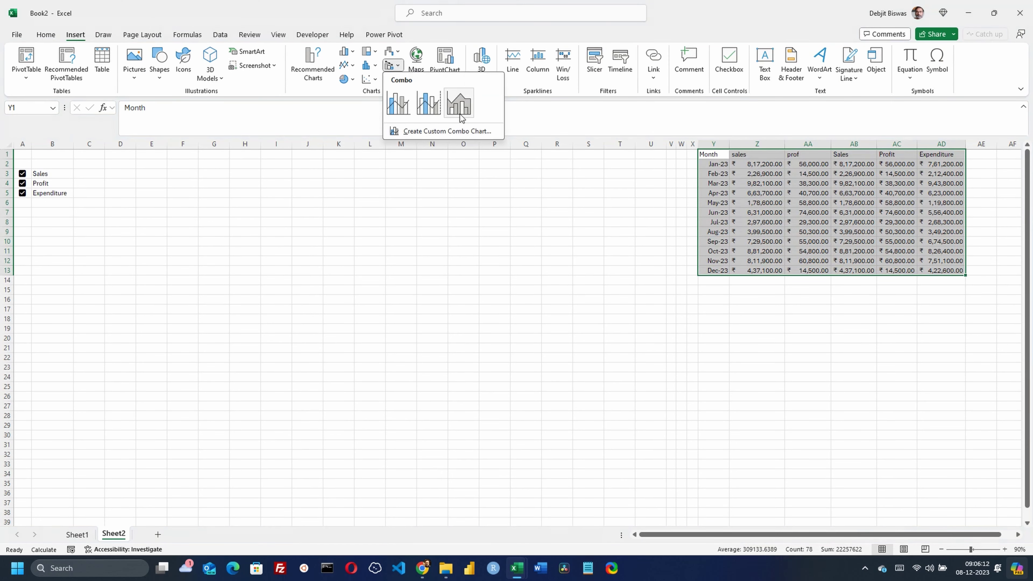
click(459, 104)
drag(444, 342, 115, 162)
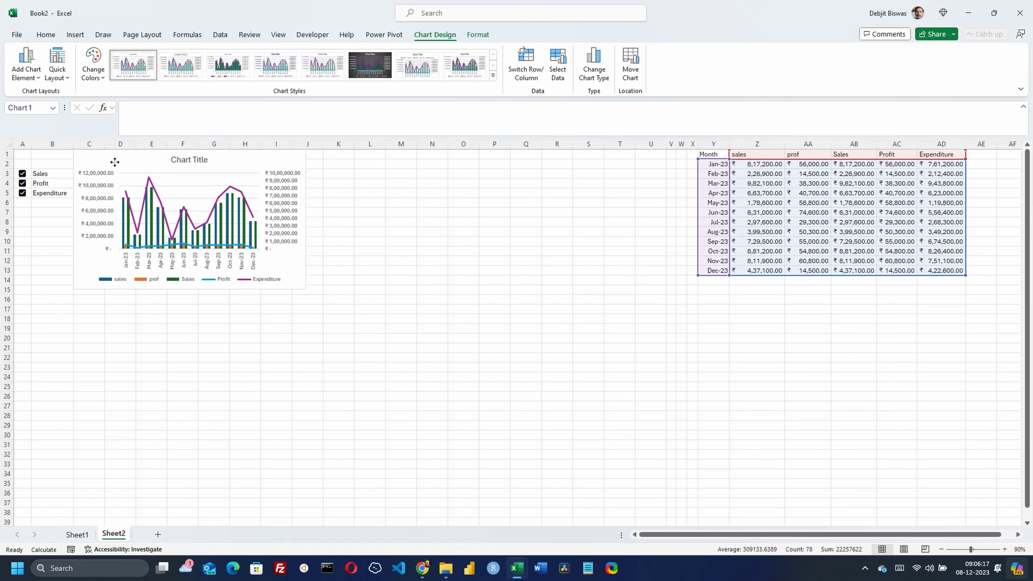
Step: Enlarge the chart to span columns C–U and move its title to the left
drag(305, 289, 665, 448)
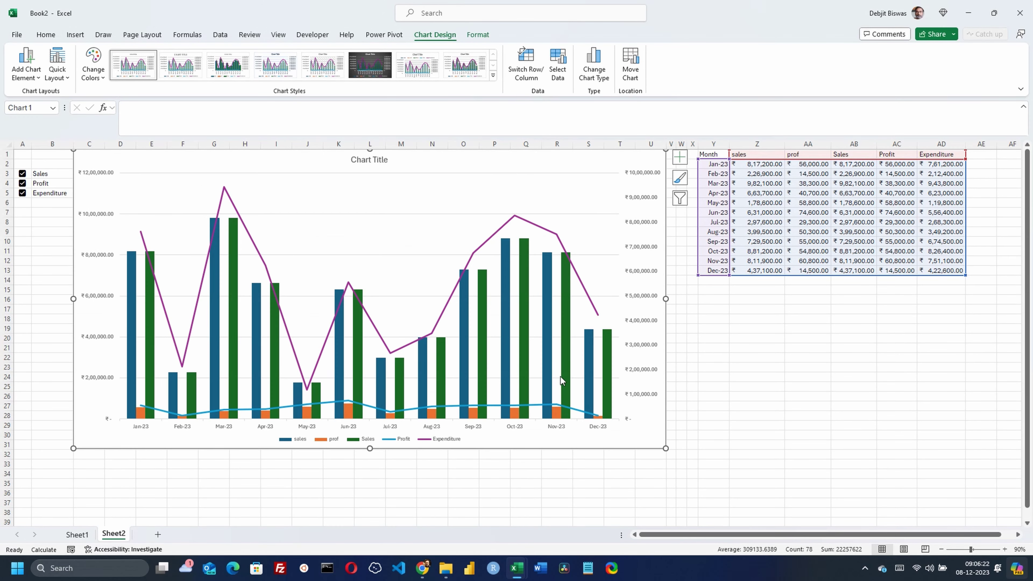
click(366, 160)
drag(374, 166, 100, 163)
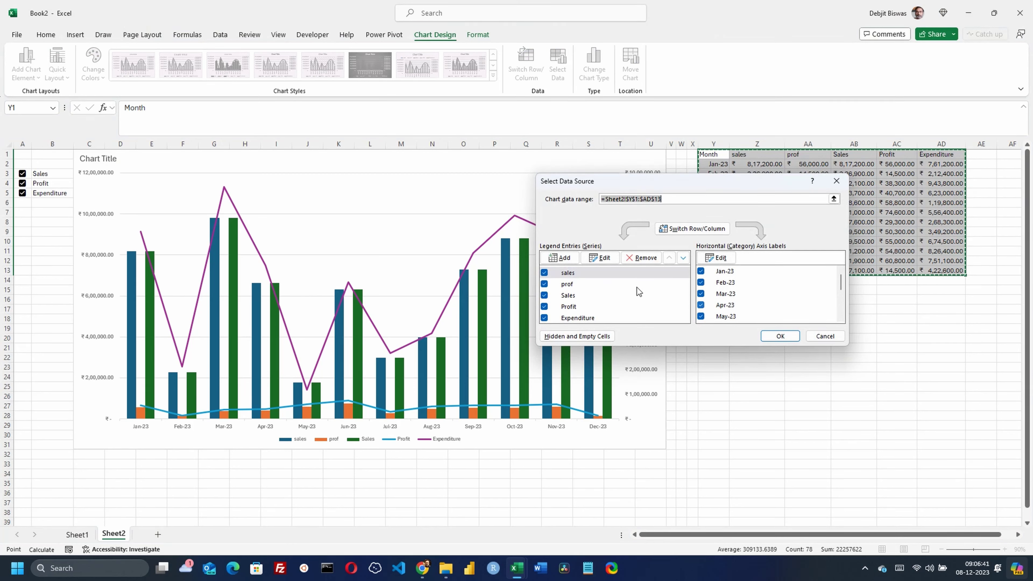
Step: Remove the original sales and prof series, keeping only Sales, Profit and Expenditure
click(544, 272)
click(544, 283)
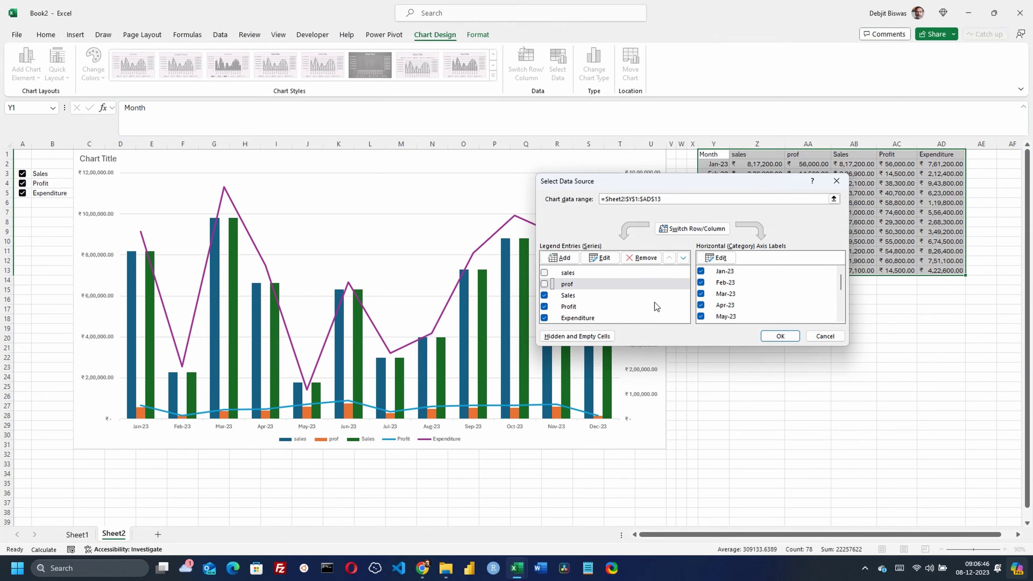
click(606, 297)
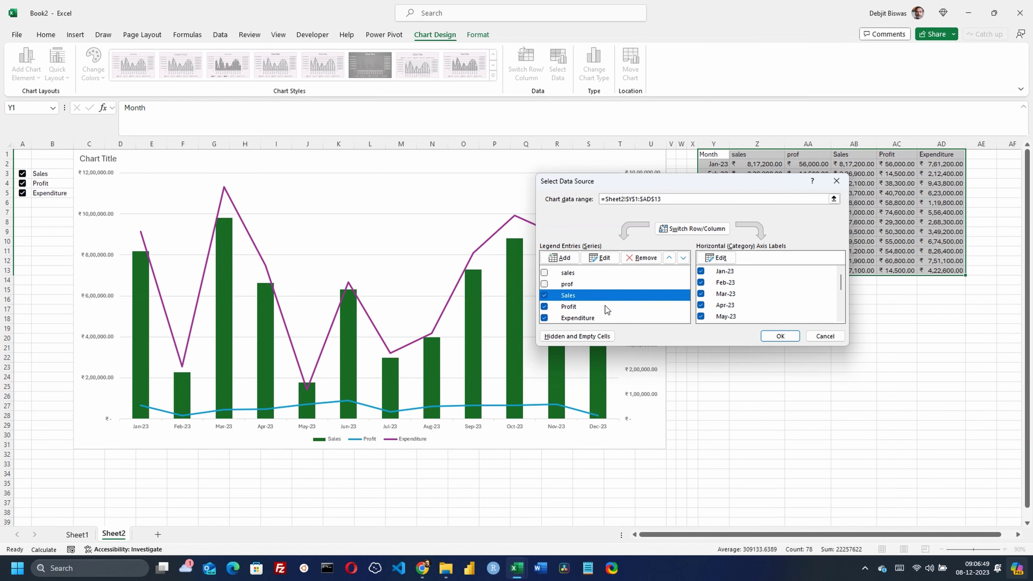
click(605, 306)
click(607, 317)
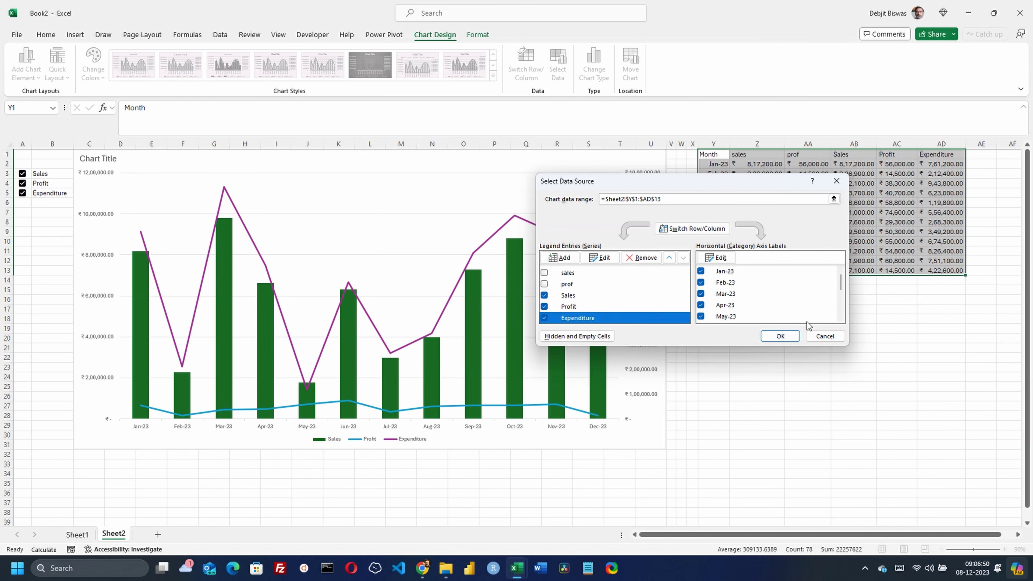
click(779, 336)
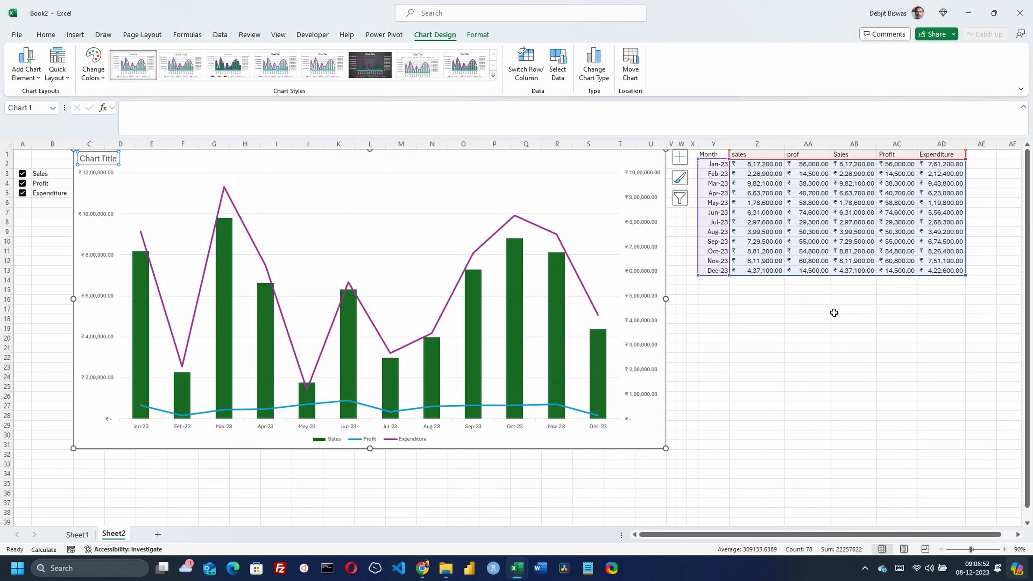
Step: Make Expenditure a clustered column on the primary axis, keeping Profit as a secondary-axis line
click(592, 61)
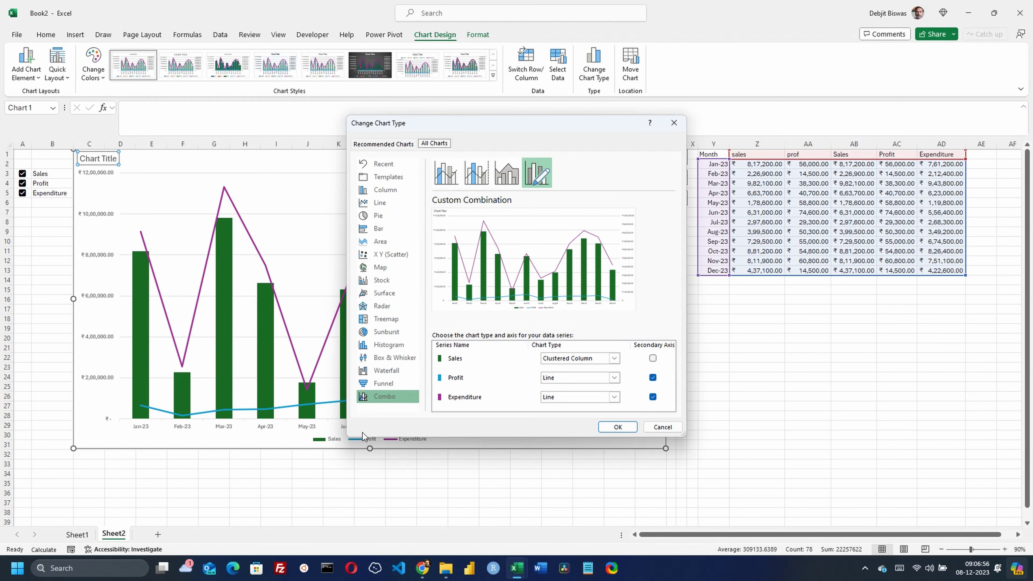
drag(683, 436, 770, 515)
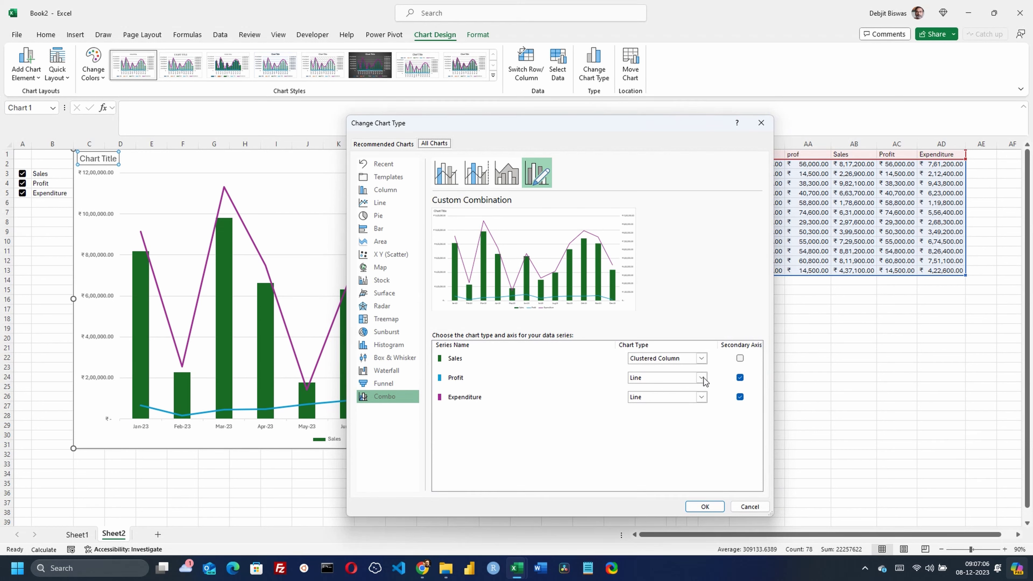
click(701, 396)
click(644, 188)
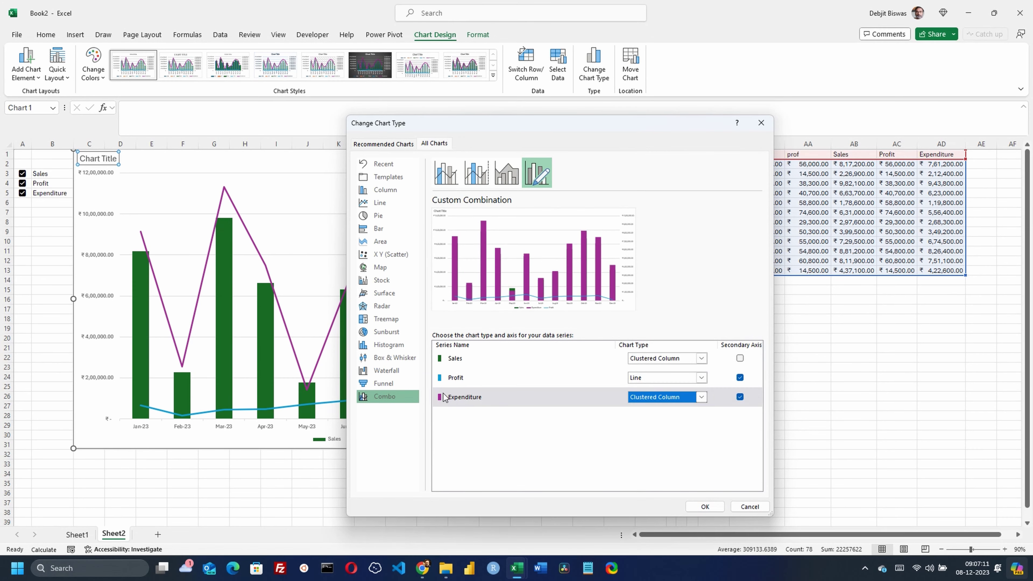
click(740, 397)
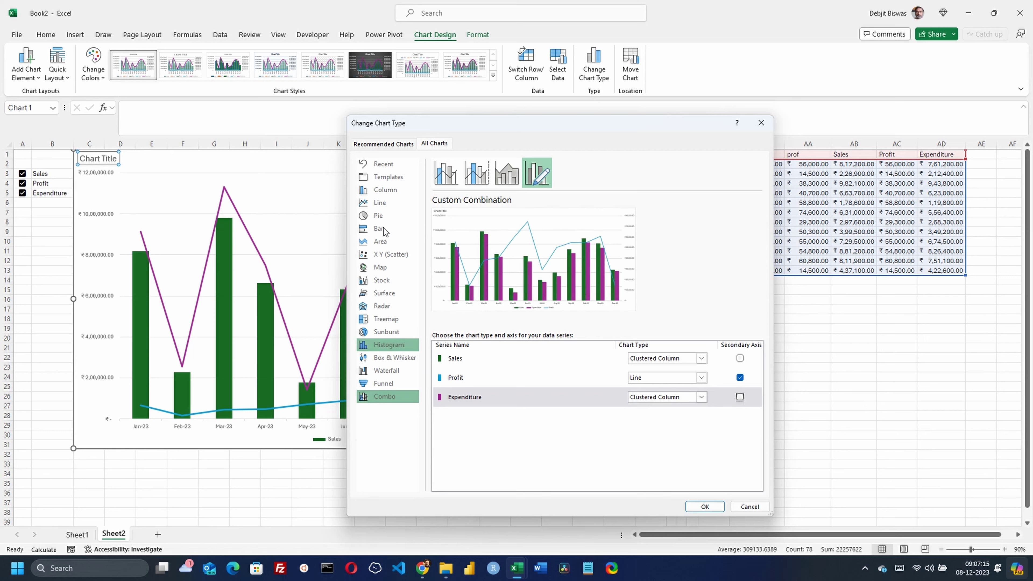
click(710, 511)
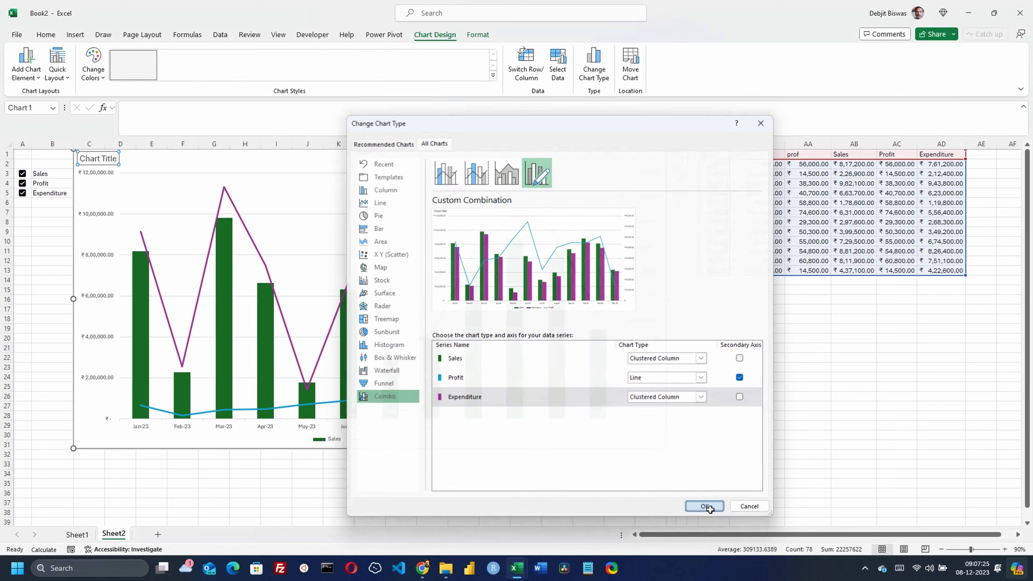
Step: Retitle the chart 'Sales - Profit Chart'
drag(117, 161, 71, 156)
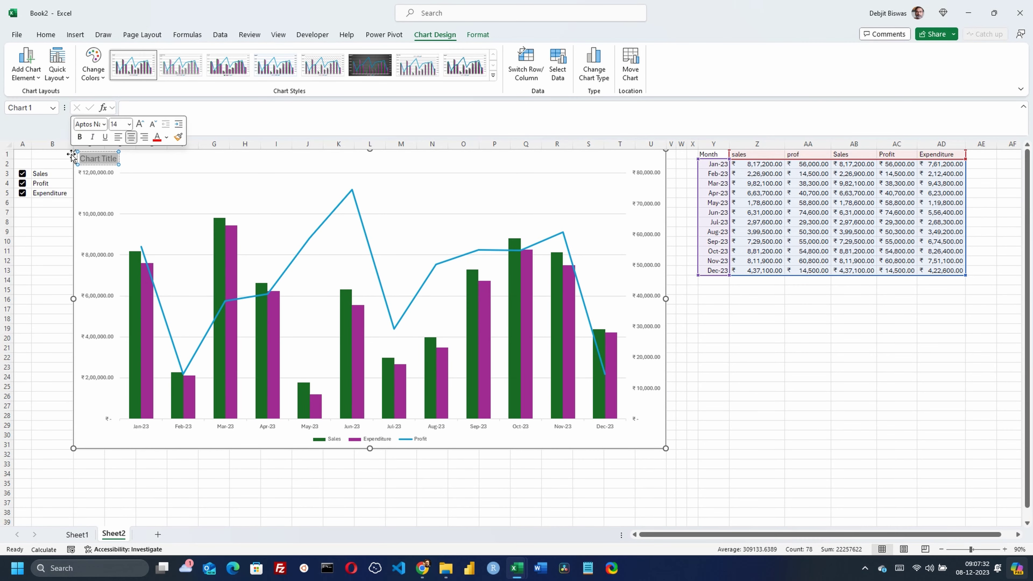
text(Sales -)
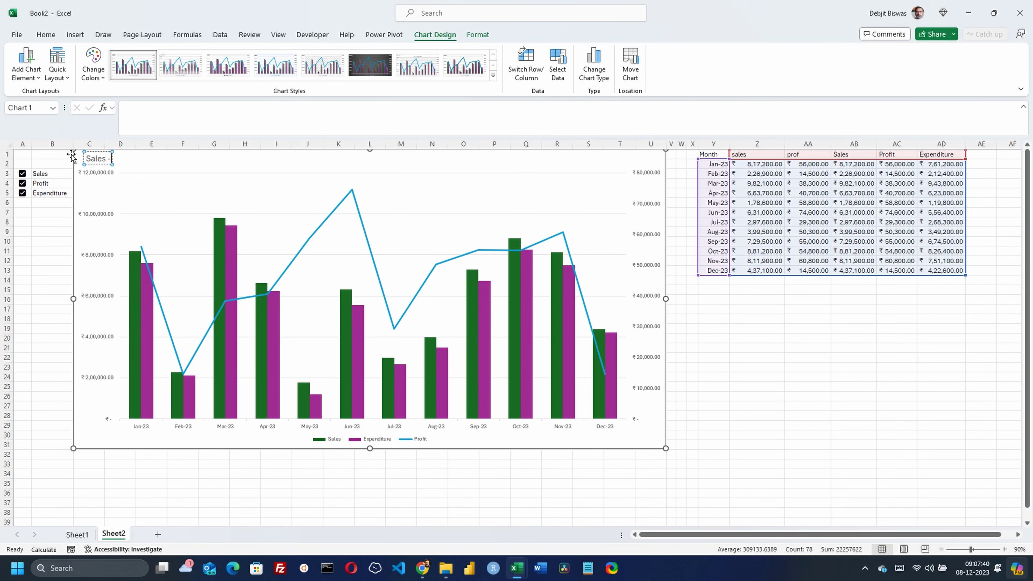
text( Profit Chart)
click(52, 260)
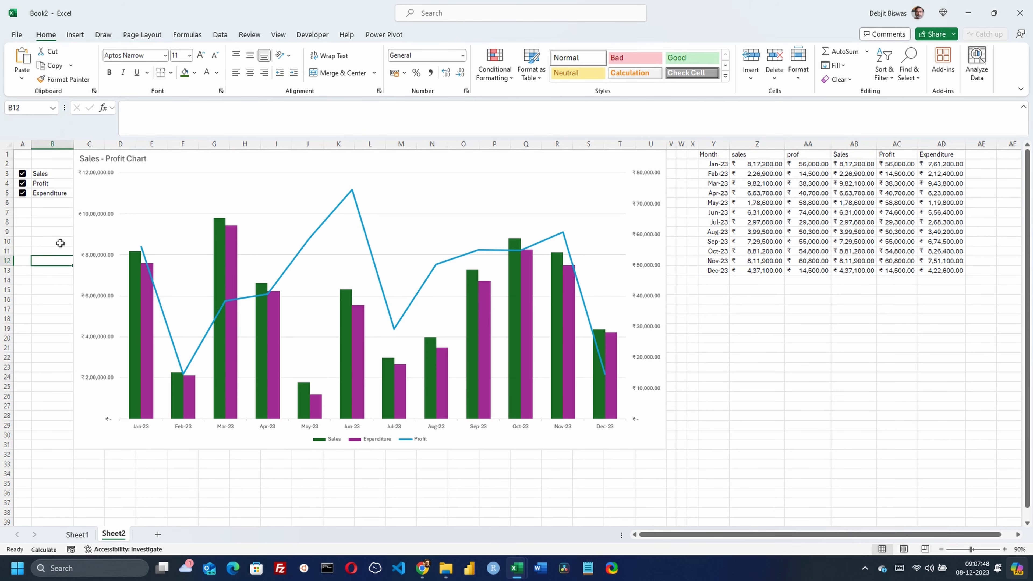
Step: Untick Sales and Profit to leave only Expenditure columns, then toggle Sri Lanka on Sheet3
click(22, 173)
click(23, 183)
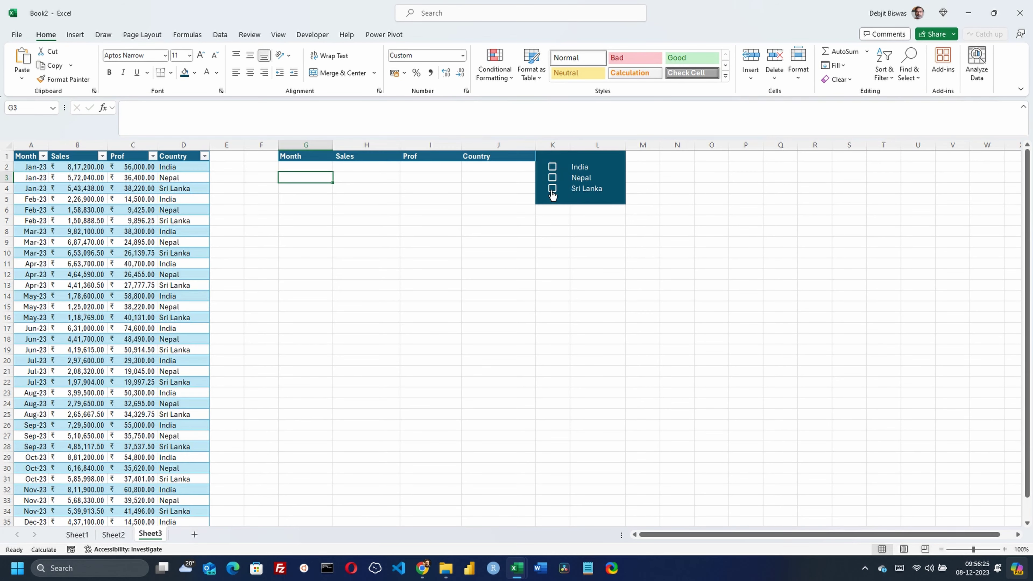
click(552, 189)
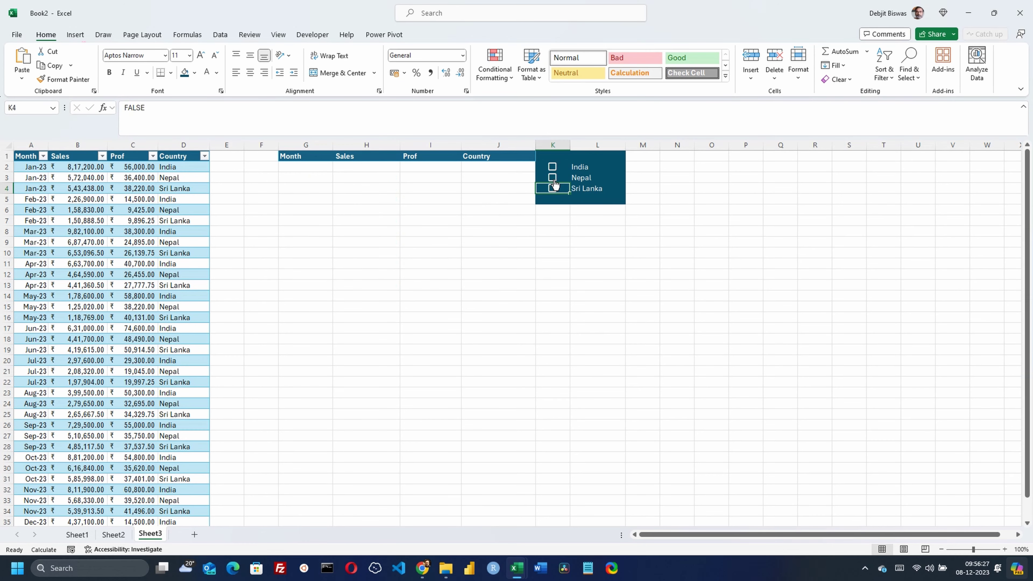
Step: Toggle Nepal on and off, then tick India, Nepal and Sri Lanka to list all three countries
click(552, 178)
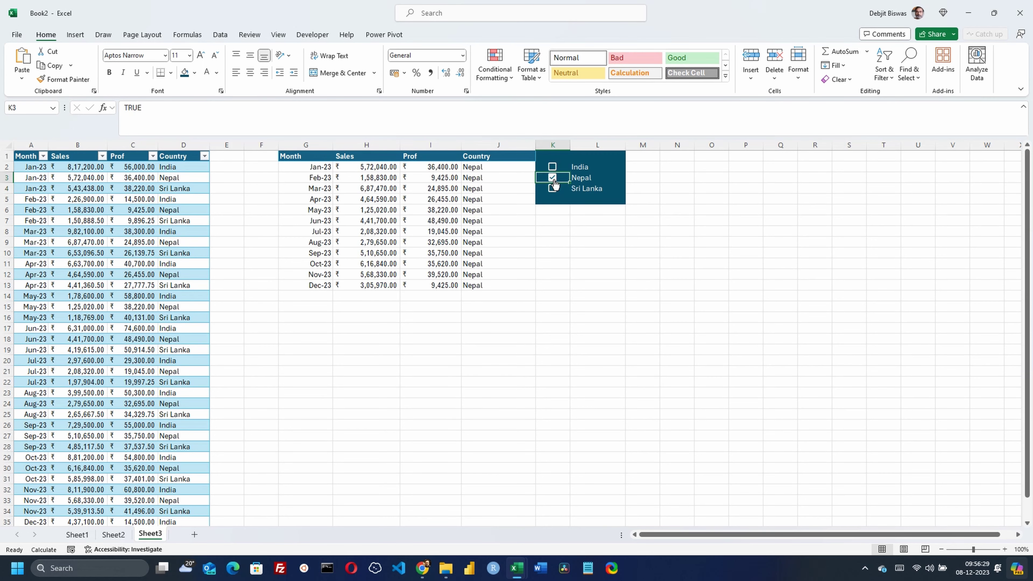
click(553, 179)
click(552, 167)
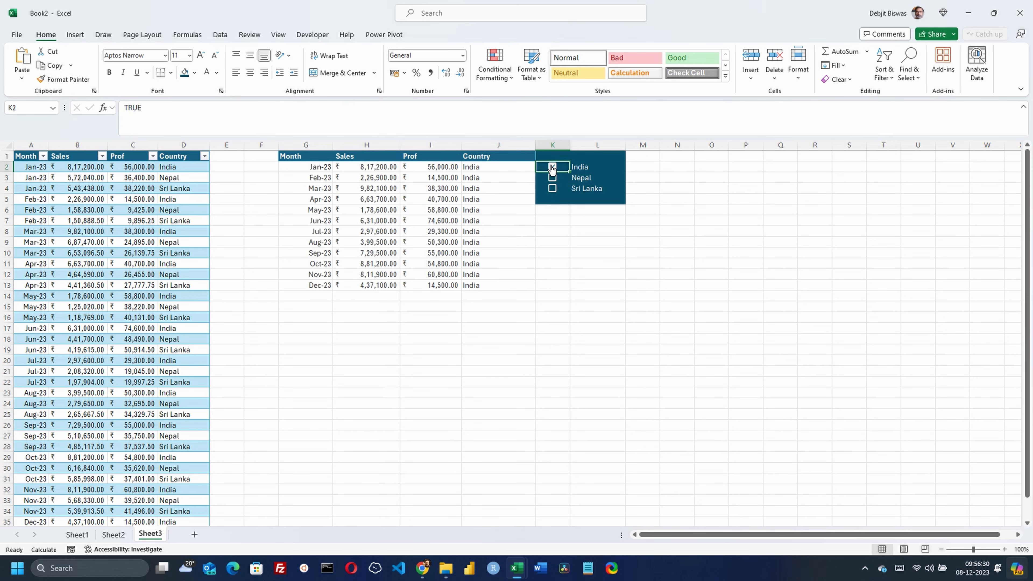
click(551, 178)
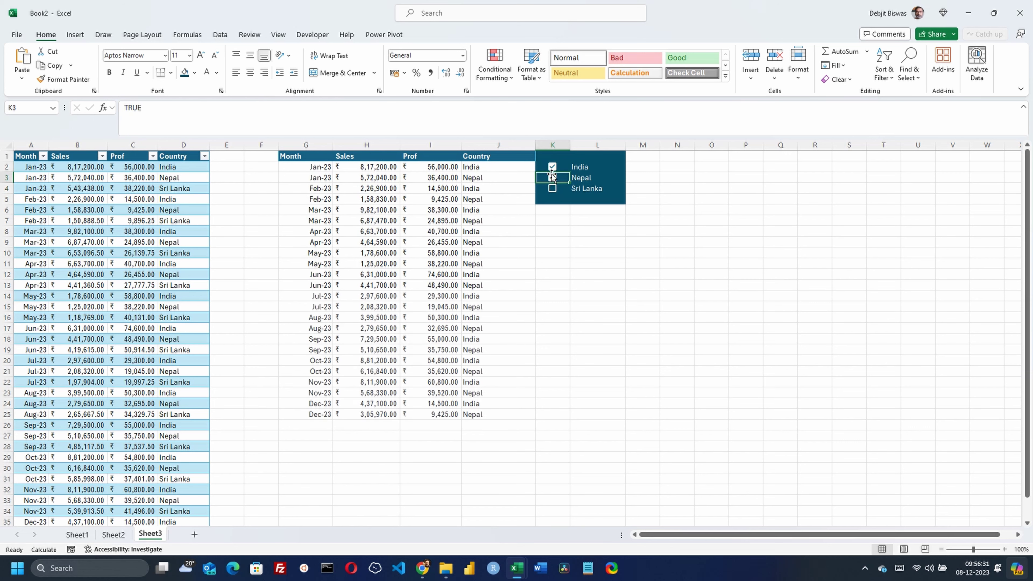
click(553, 190)
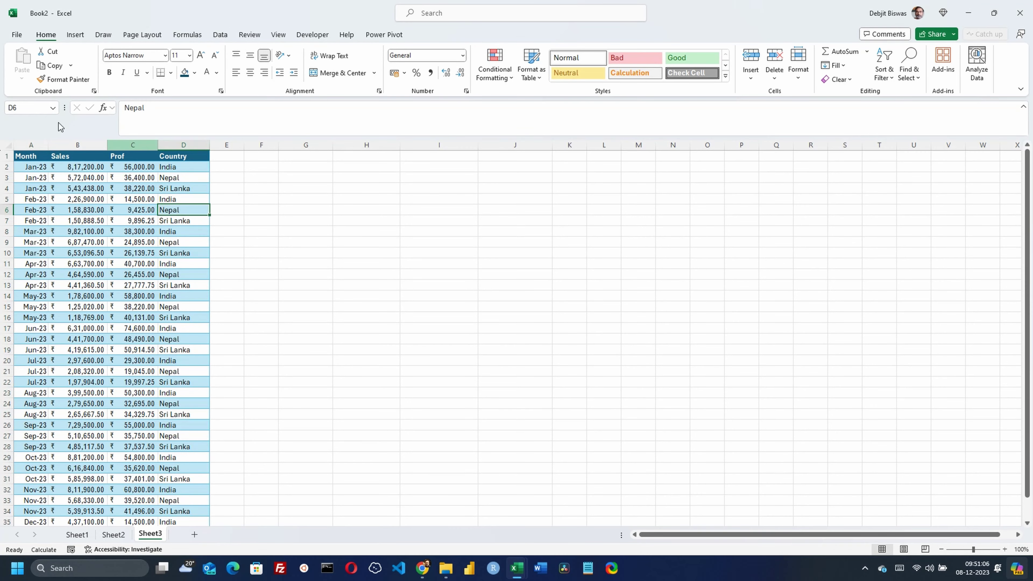
Step: Convert the data range into a table with headers named Sales
key(ctrl+a)
key(ctrl+t)
click(683, 282)
click(36, 65)
text(Sales)
key(Return)
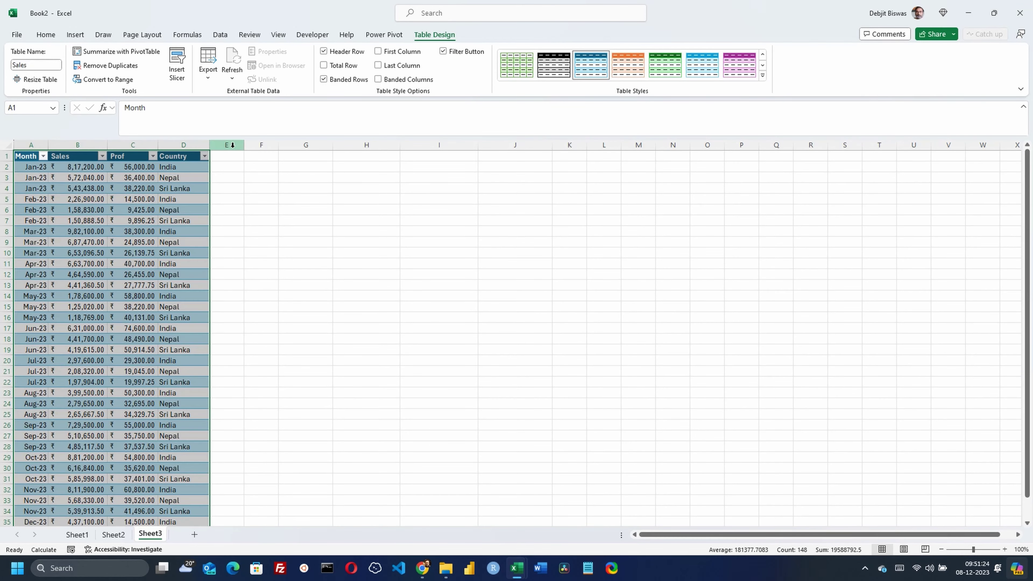
click(368, 162)
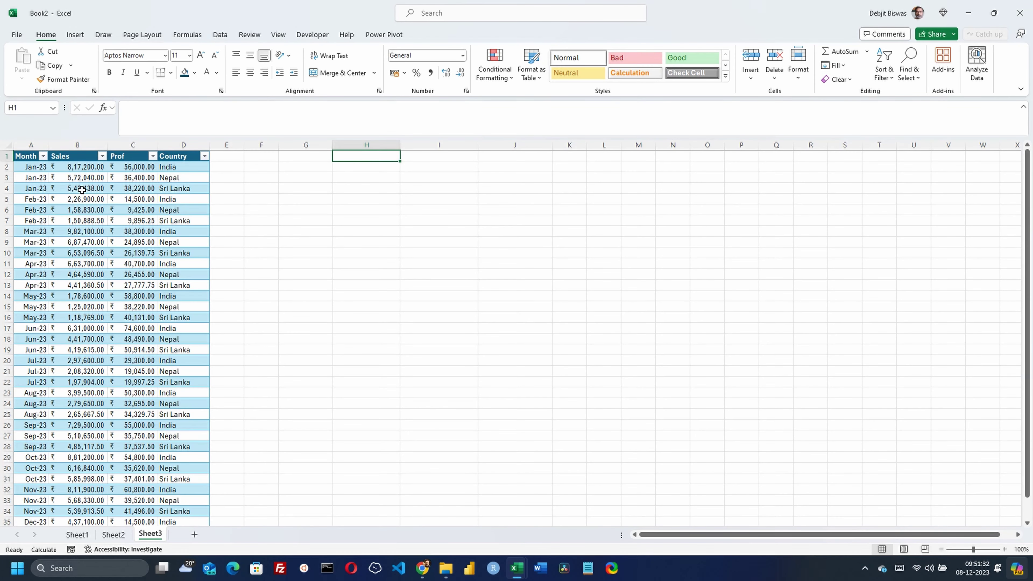
Step: Copy the four table headers into G1:J1
drag(31, 155, 183, 156)
key(ctrl+c)
click(305, 155)
key(ctrl+v)
click(305, 167)
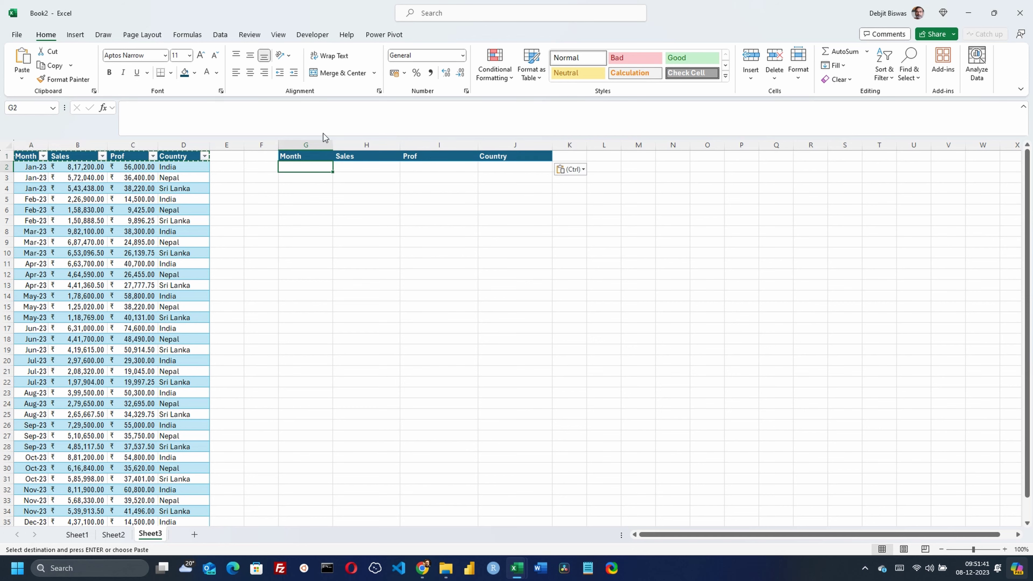
Step: Enter =FILTER(Sales, Sales[Country]="India","") in G2 to spill India's rows
click(316, 124)
text(=FILTER(Sa)
text(les, Sales[)
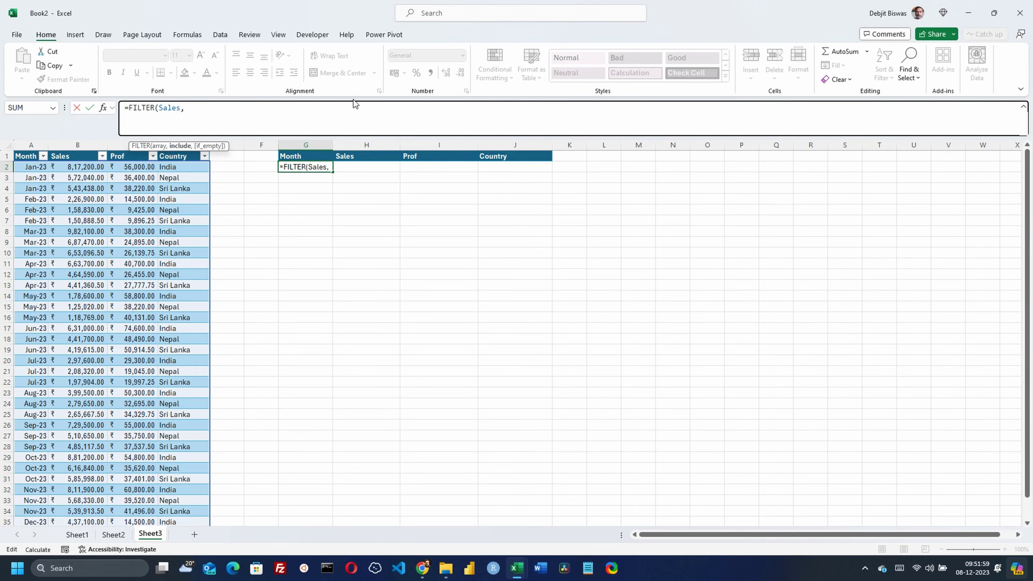
double_click(243, 192)
text(]=)
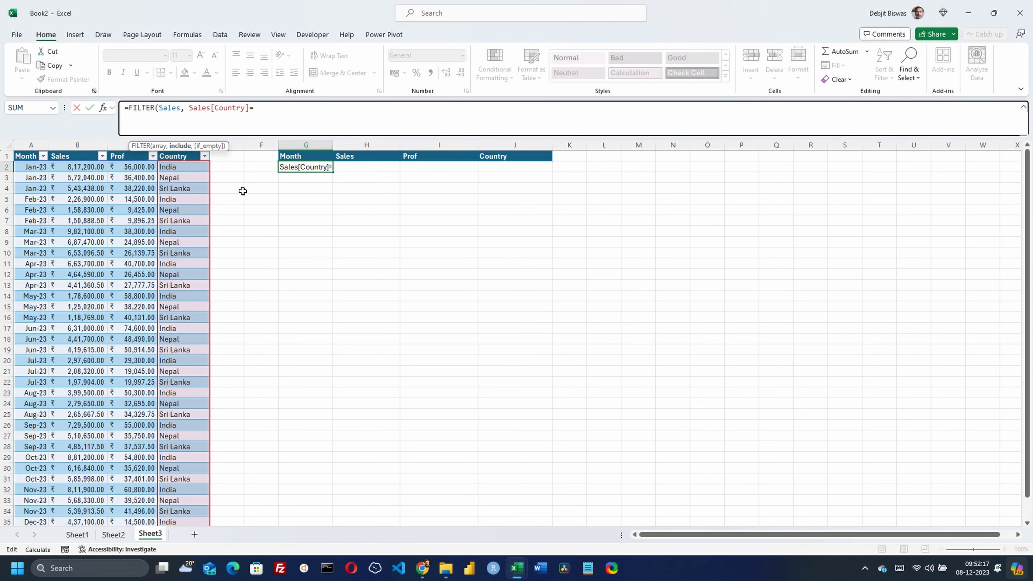
text("India",""))
key(Return)
Step: Format column G as dates and select K2:K4 for the checkboxes
click(286, 146)
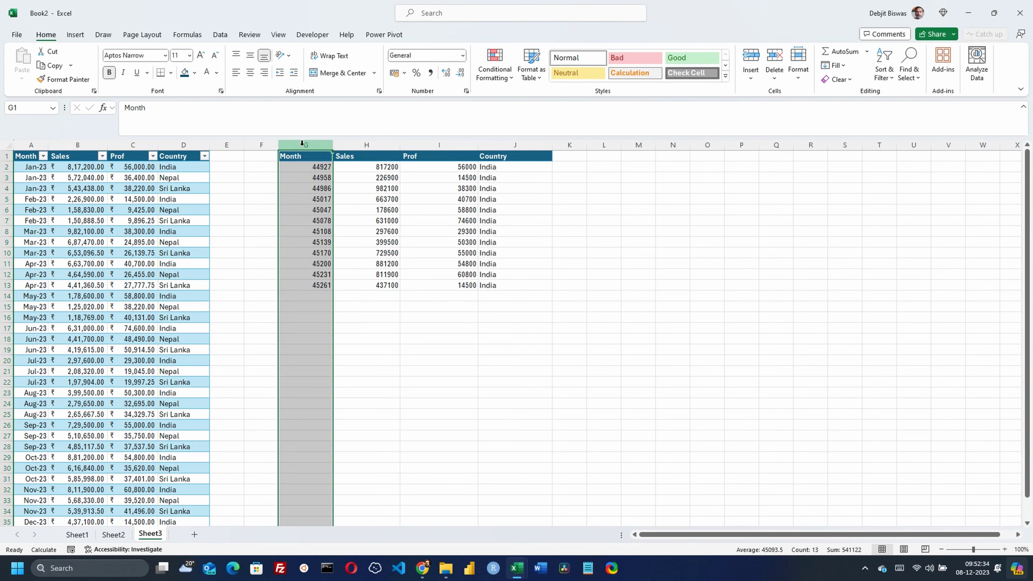
key(ctrl+1)
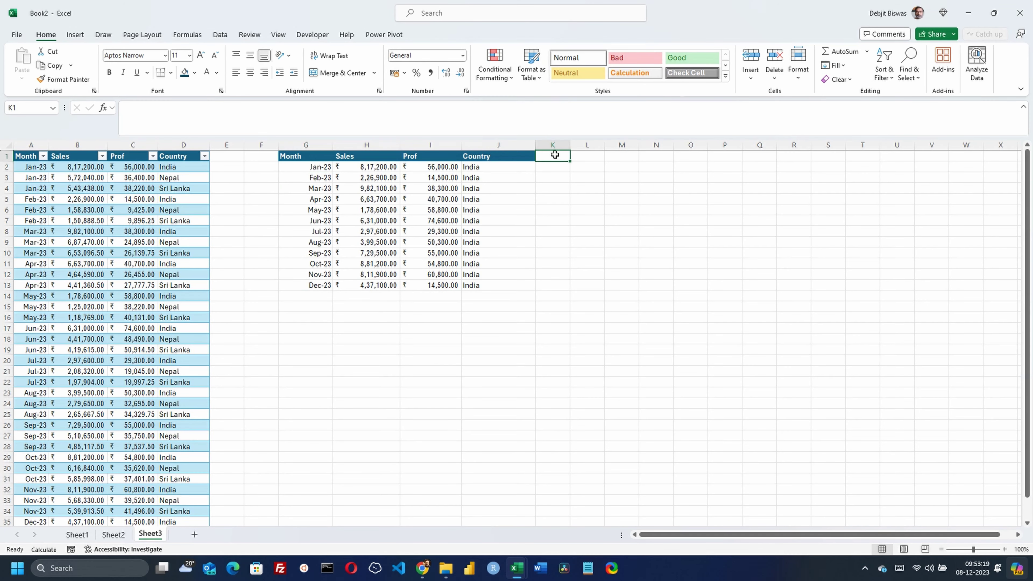
drag(553, 167, 553, 188)
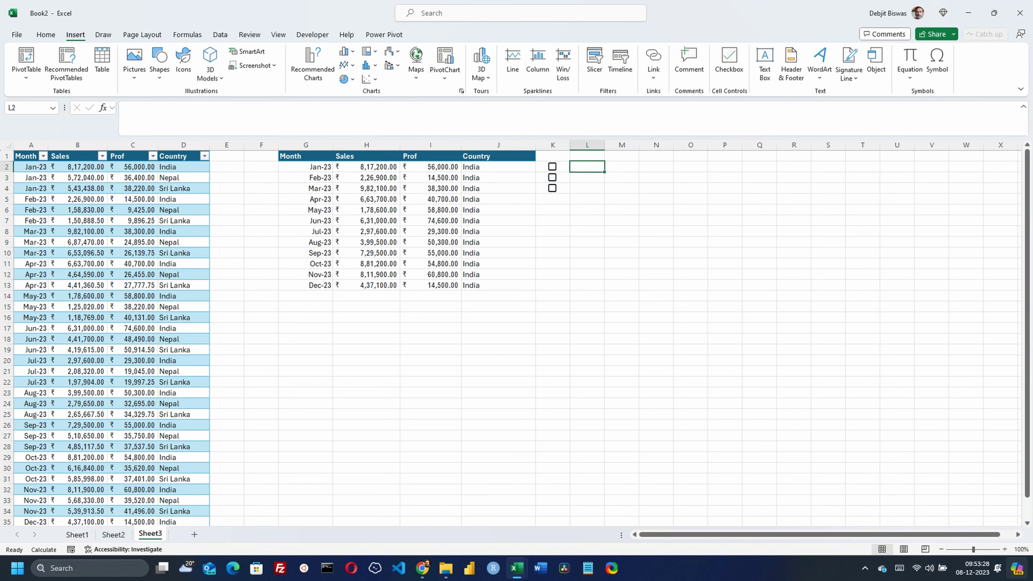
Step: Label the checkboxes India, Nepal and Sri Lanka in L2:L4
text(India)
key(Return)
text(Nepal)
key(Return)
text(Sri Lanka)
Step: Fill the checkbox panel K1:L5 dark teal
drag(553, 155, 598, 199)
click(46, 34)
click(194, 73)
click(227, 142)
click(987, 220)
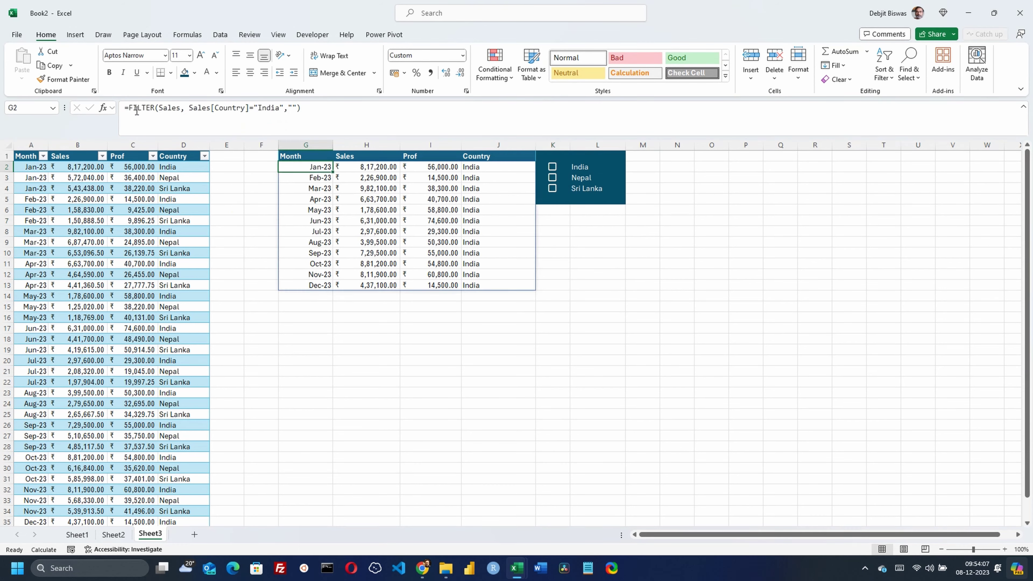
Step: Wrap G2's India test in IF(K2=TRUE, …, Sales[Country]="") and test it with the India checkbox
double_click(323, 165)
click(188, 107)
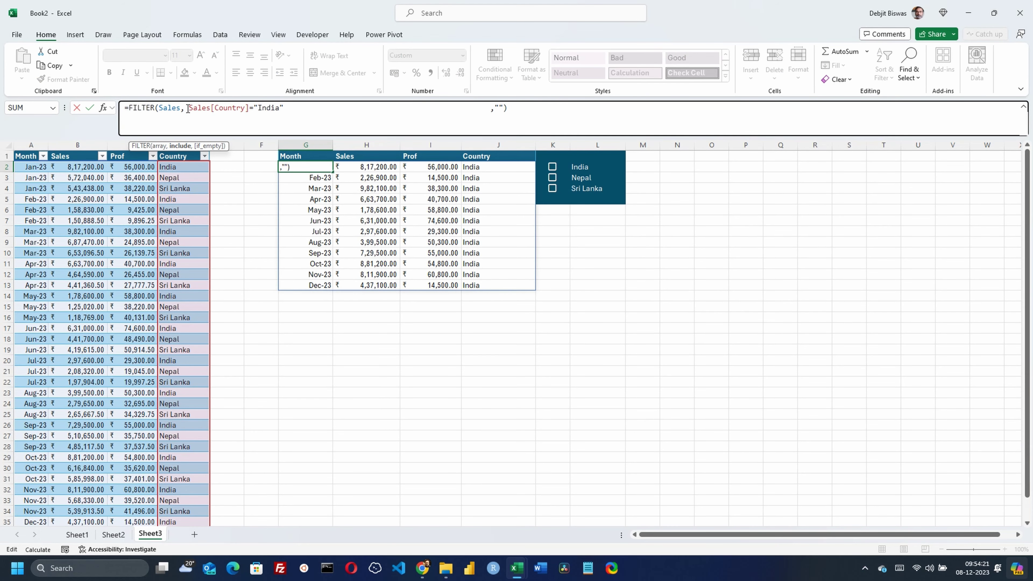
text(if(K2=TRUE,)
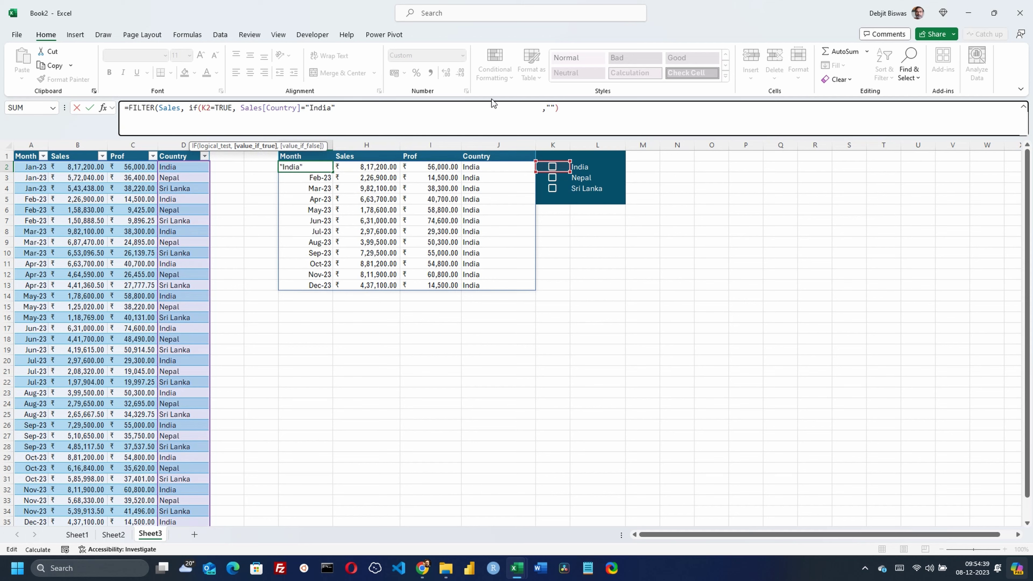
click(491, 107)
text(, Sales[Country])
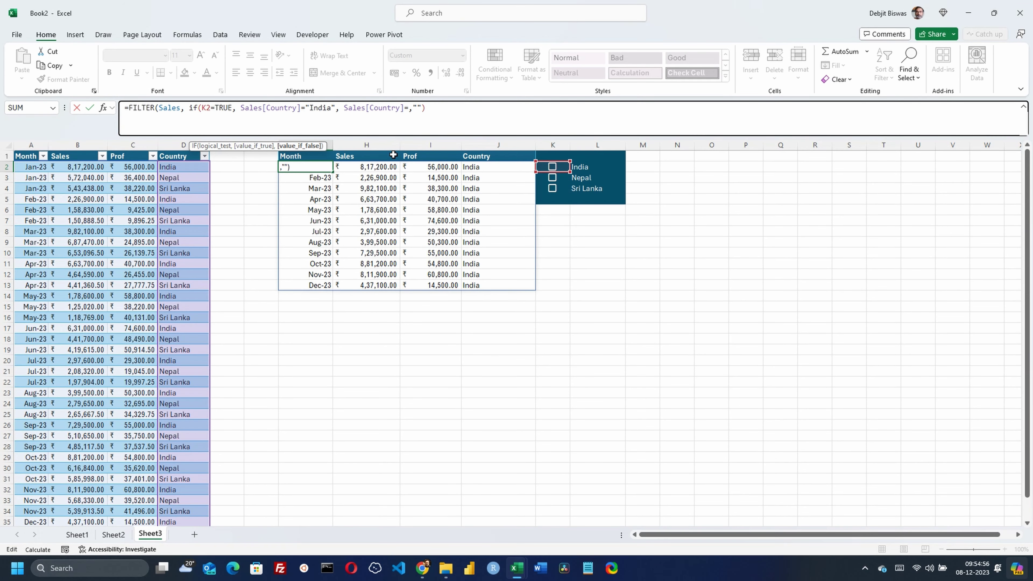
text(="" ))
key(Left)
key(Left)
key(Left)
key(Left)
key(Left)
key(Left)
key(Left)
key(Left)
key(Left)
key(Left)
key(Left)
key(Left)
key(Left)
key(Left)
key(Left)
key(Left)
key(Left)
key(Left)
key(Left)
key(Left)
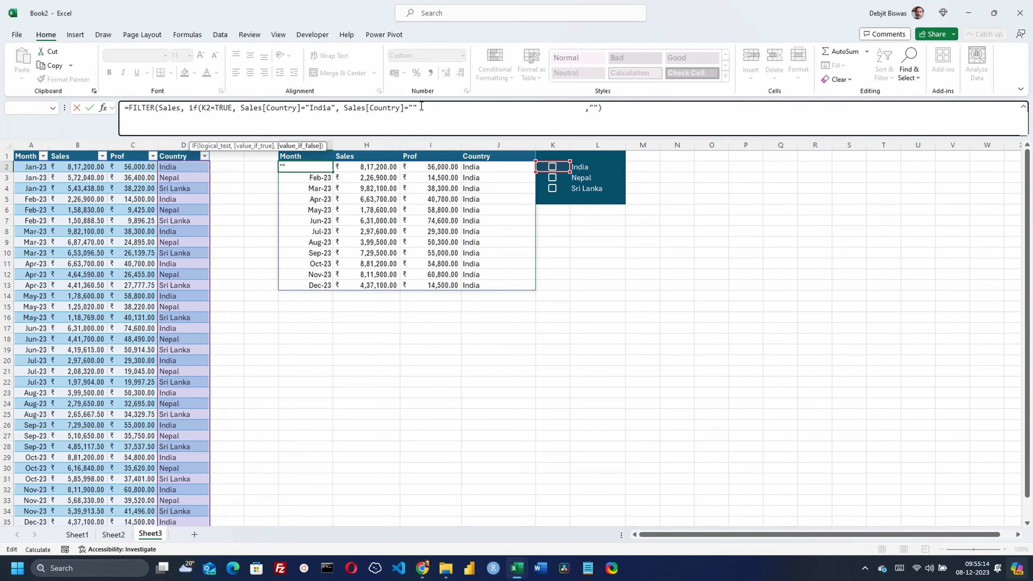
text())
key(ctrl+Return)
click(552, 166)
click(552, 167)
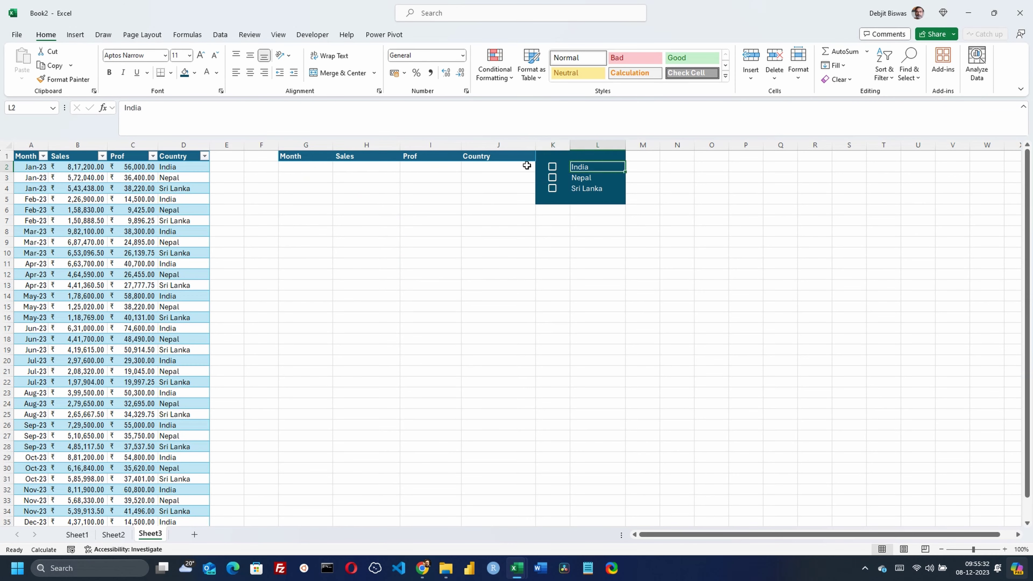
Step: Add a second IF test on K3 for Nepal to the G2 formula
click(305, 167)
drag(421, 109, 189, 107)
key(ctrl+c)
key(Right)
text(+)
key(ctrl+v)
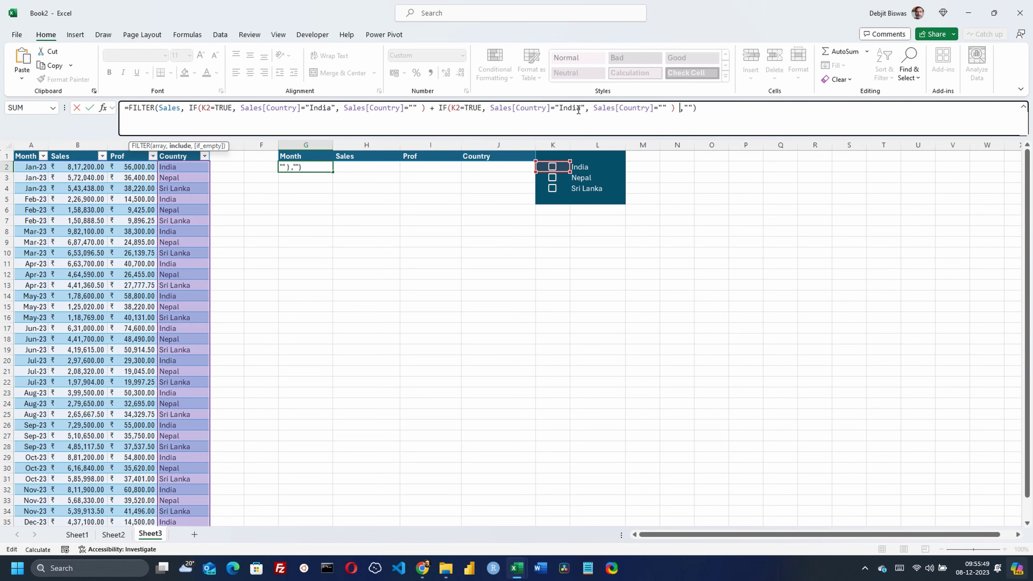
click(458, 108)
key(BackSpace)
text(3)
double_click(567, 108)
text(Nepal)
Step: Add a third IF test on K4 for Sri Lanka and commit the formula
click(675, 108)
text(+)
key(ctrl+v)
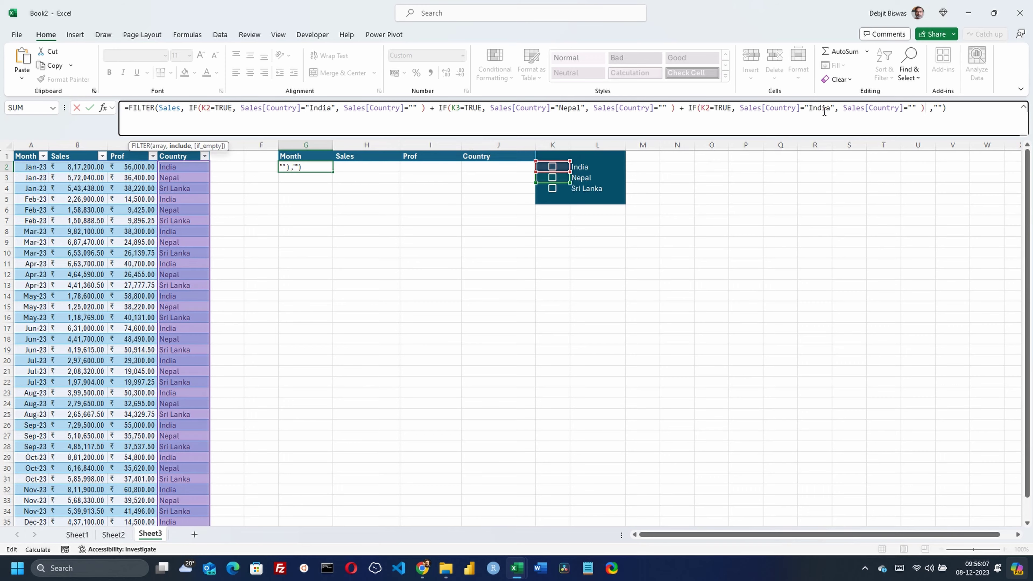
click(710, 107)
key(BackSpace)
text(4)
double_click(829, 108)
text(Sri Lanka)
key(ctrl+Return)
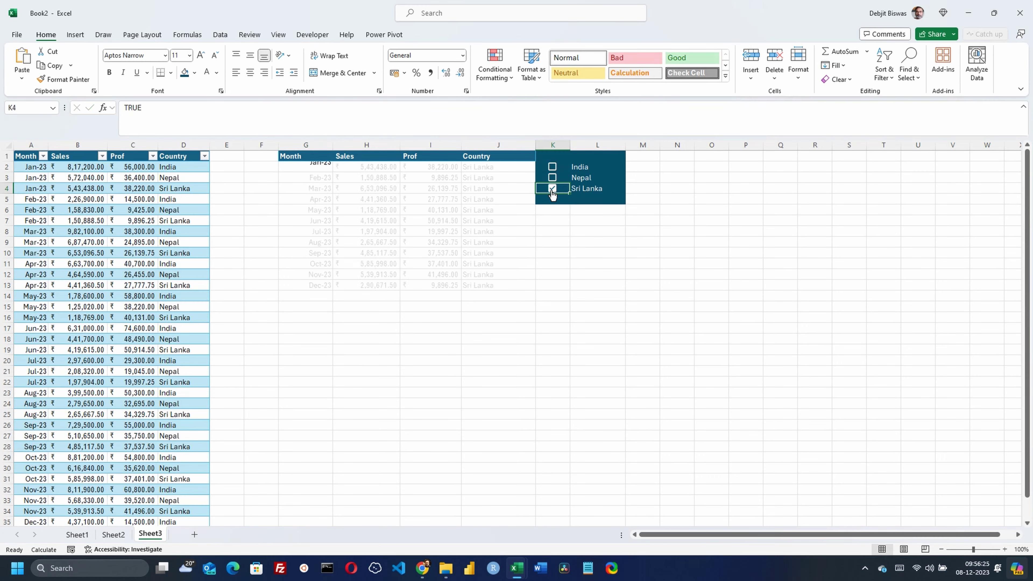
click(545, 178)
click(551, 167)
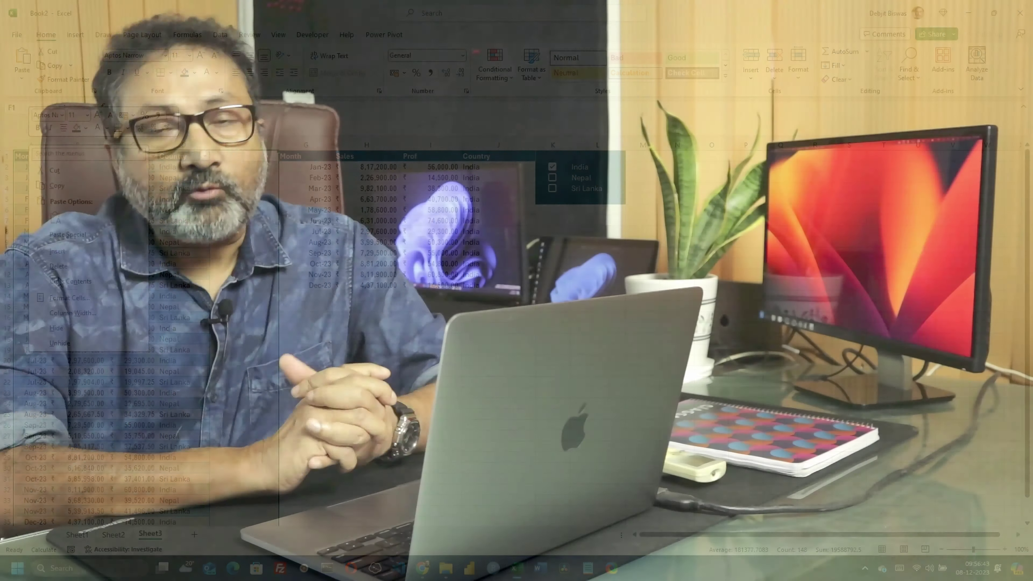